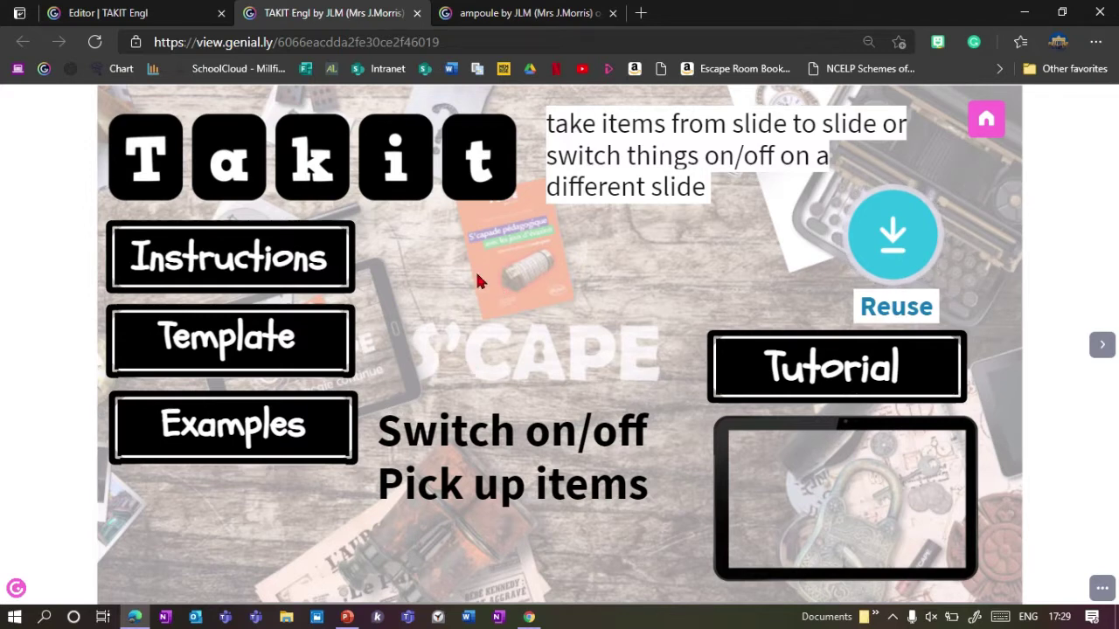
- Go to the light switch slide, turn the switch on and view the bulb on the following slide
click(1101, 348)
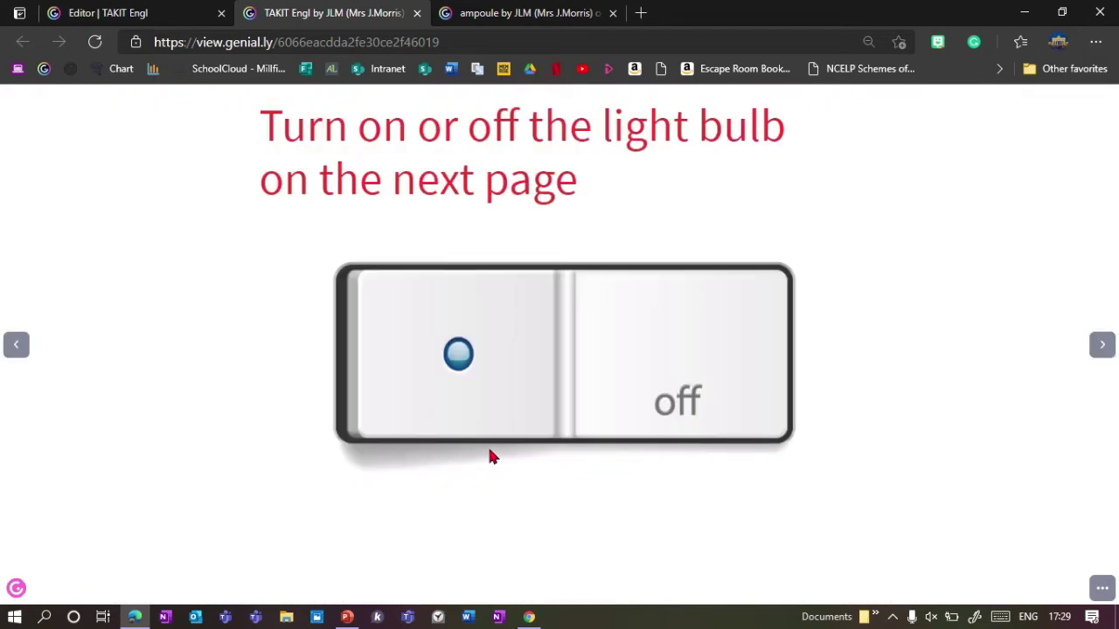
click(393, 390)
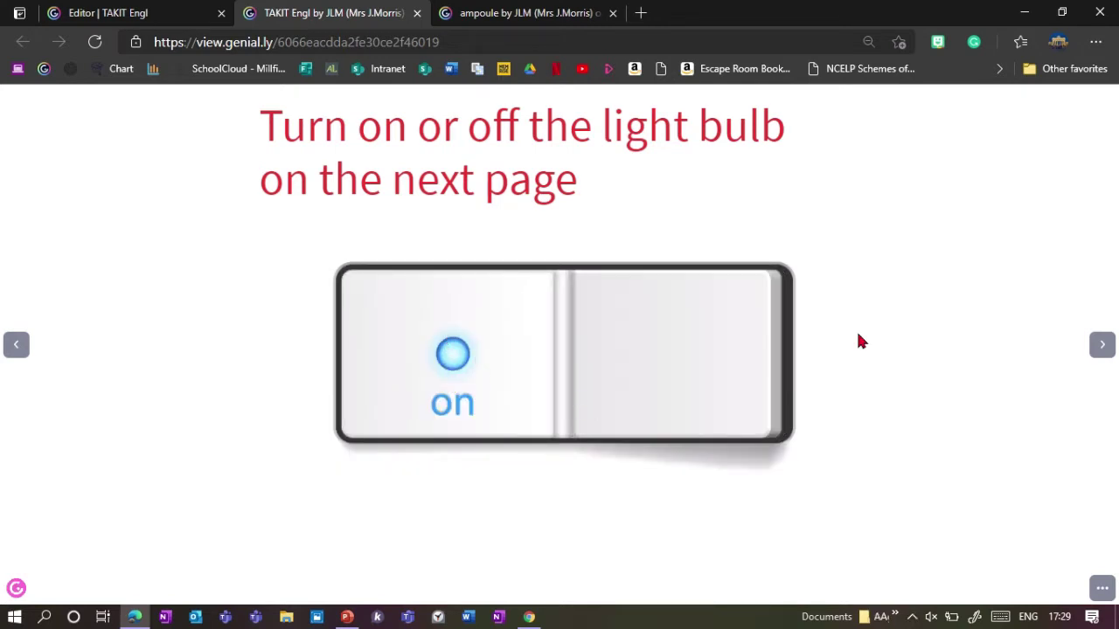
click(1101, 350)
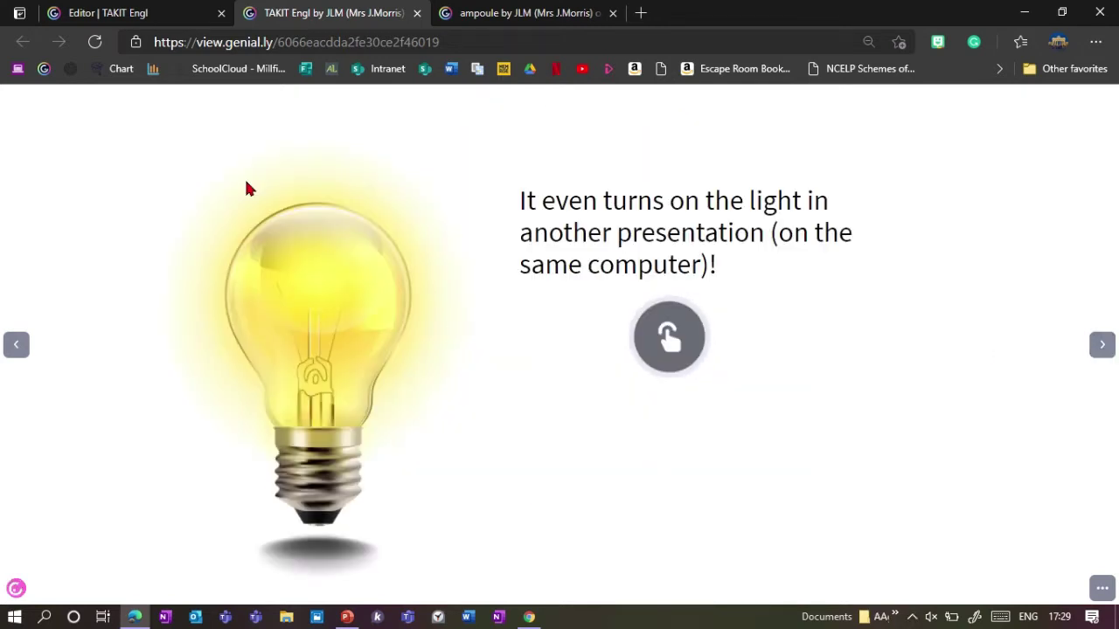
- Turn the light switch off and check the bulb on the next slide and in the ampoule presentation
click(17, 345)
click(650, 384)
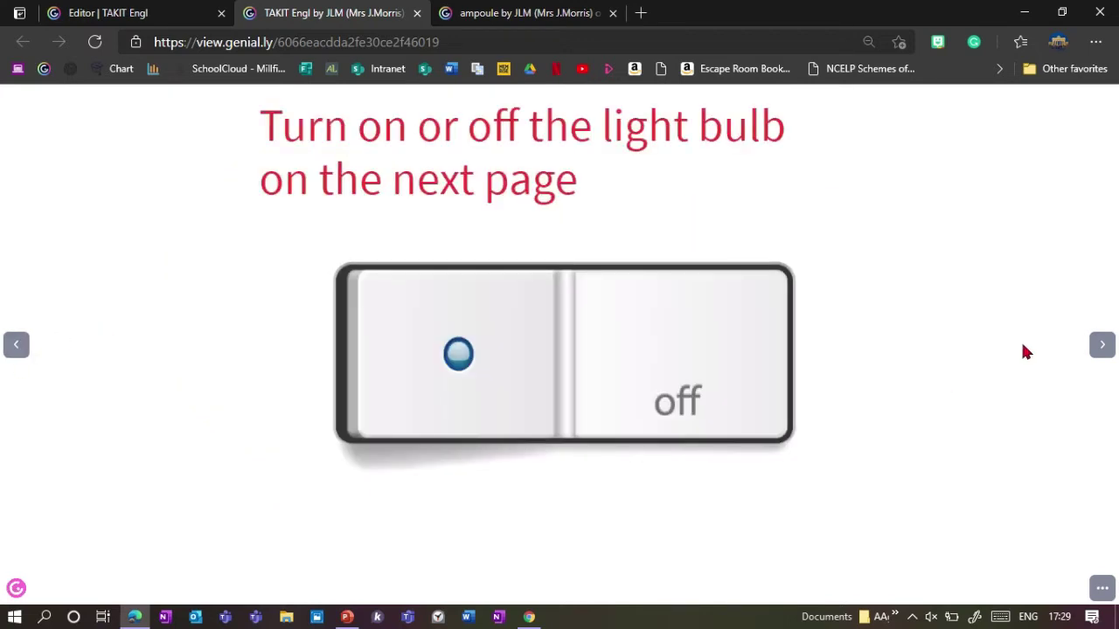
click(1101, 343)
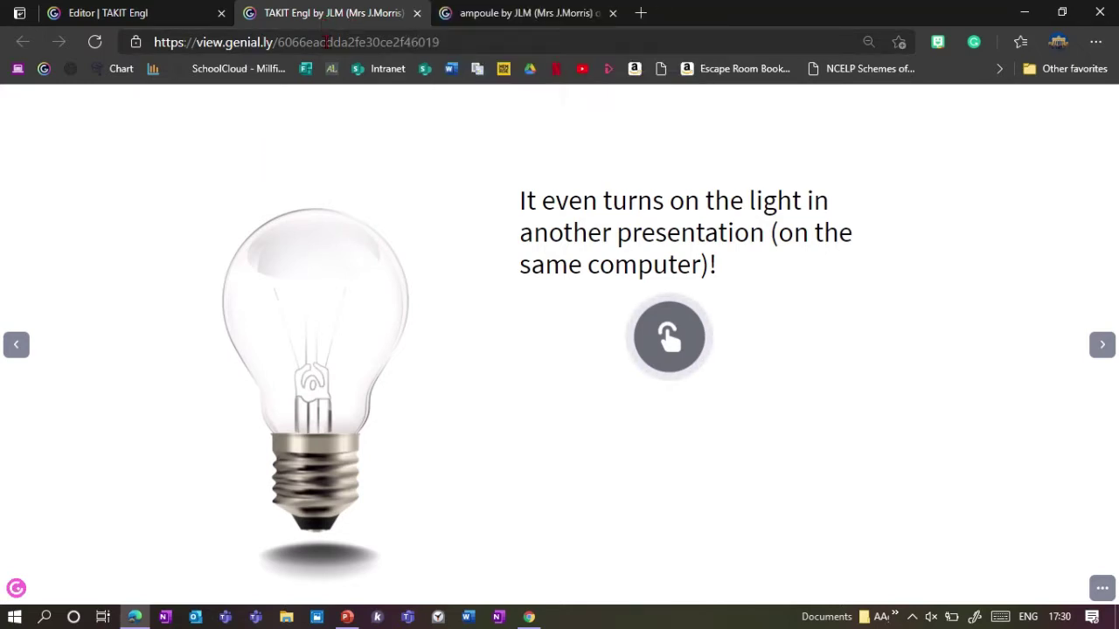
click(525, 14)
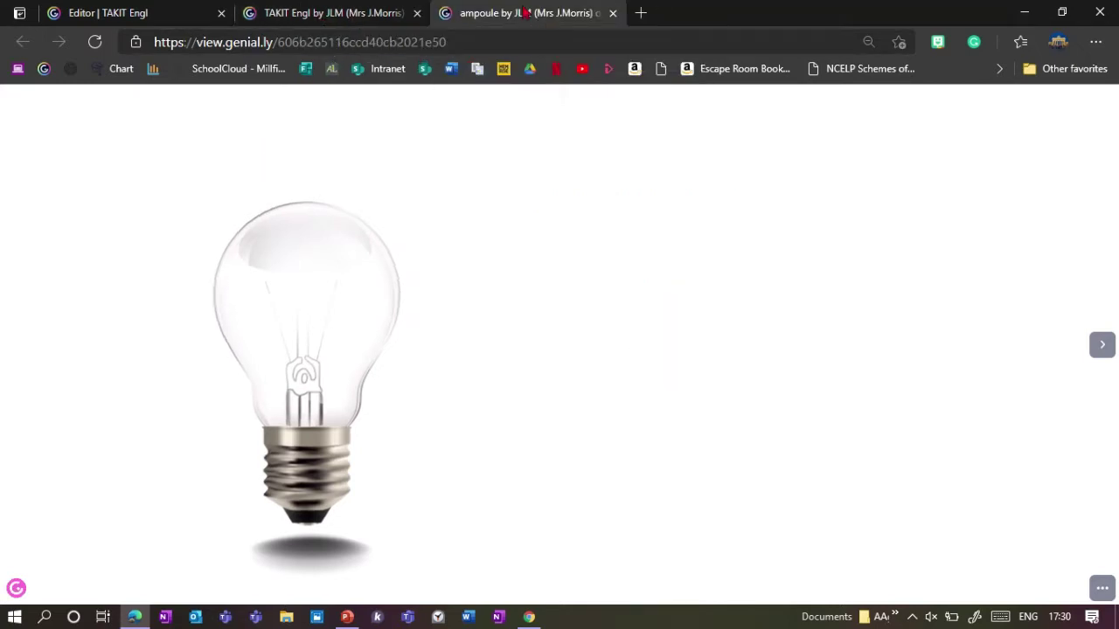
- Turn the switch on in the TAKIT presentation and check the bulb in the ampoule presentation by changing slides there
click(333, 12)
click(15, 345)
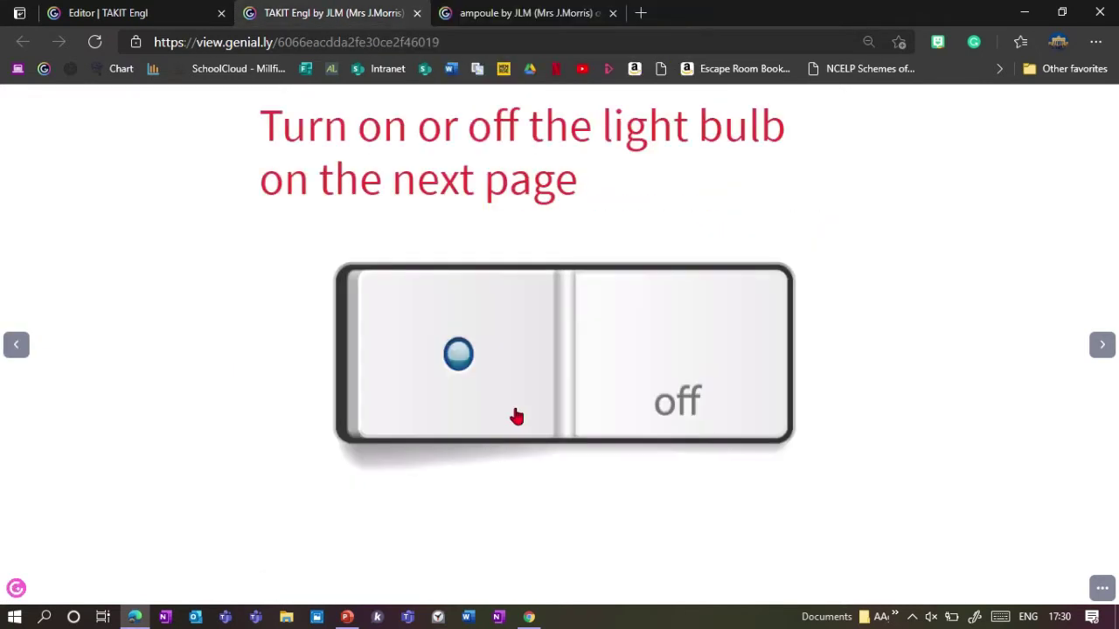
click(415, 375)
click(488, 23)
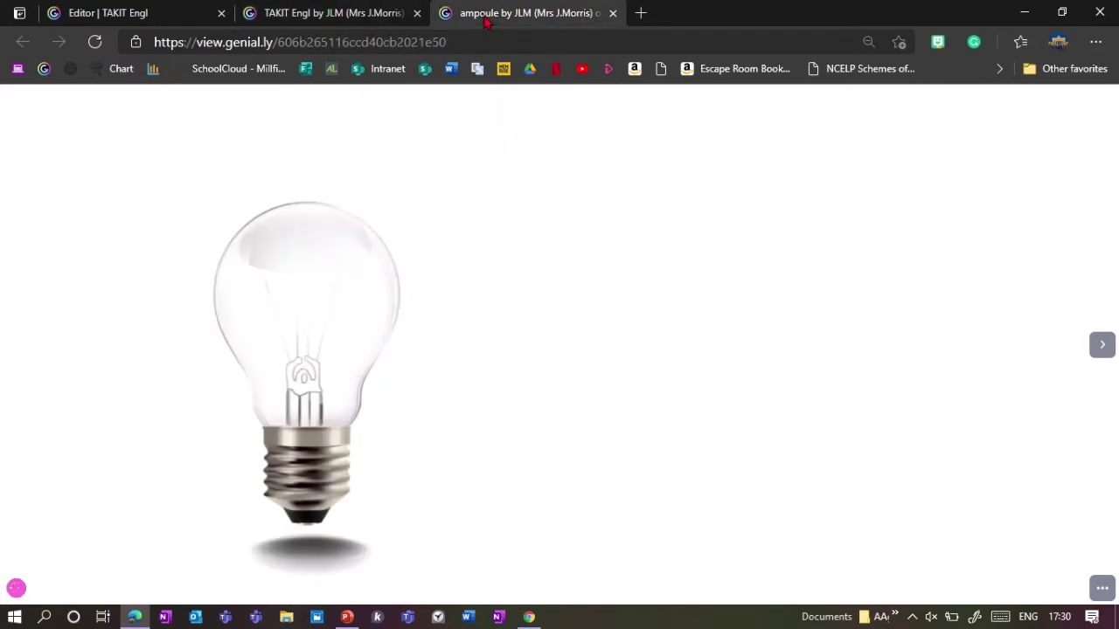
click(1103, 346)
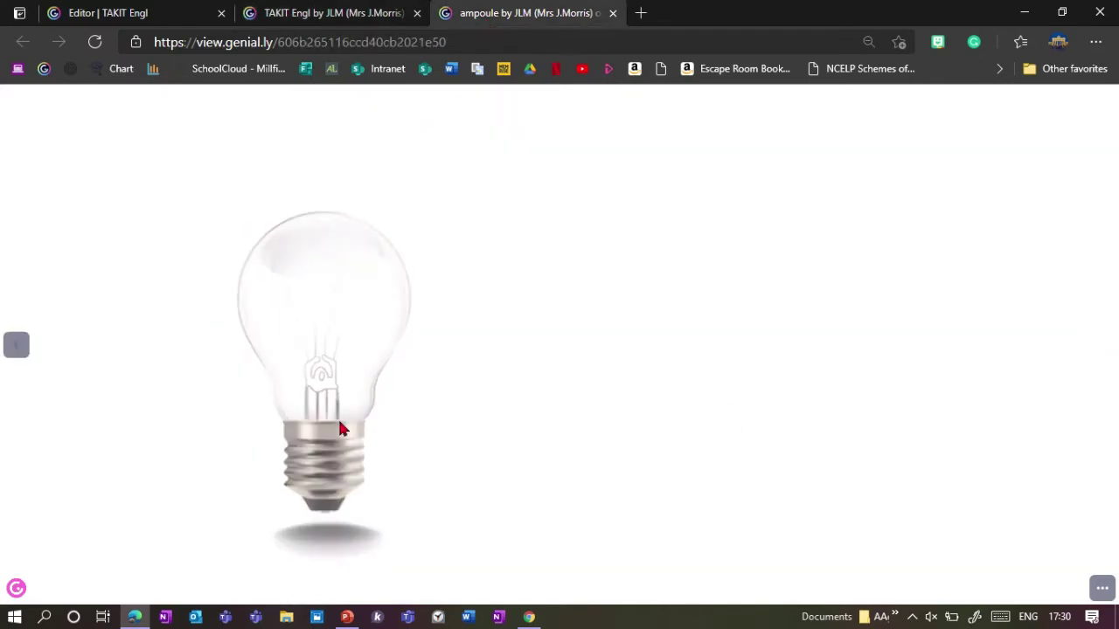
click(18, 348)
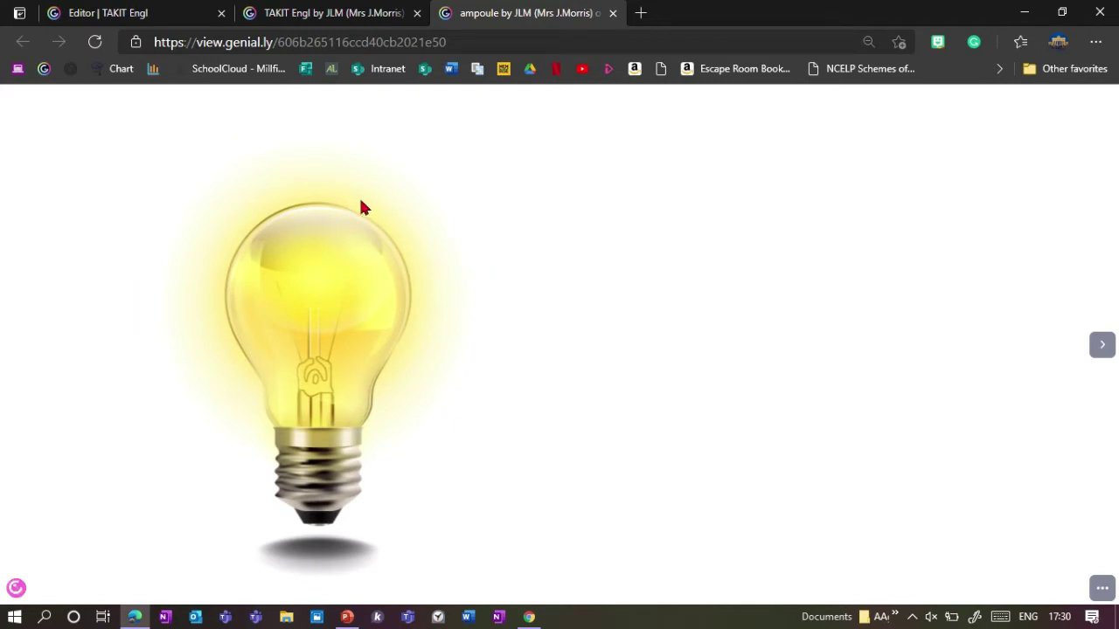
- Turn the light switch off in the TAKIT presentation and reload the ampoule presentation to refresh its bulb
click(342, 14)
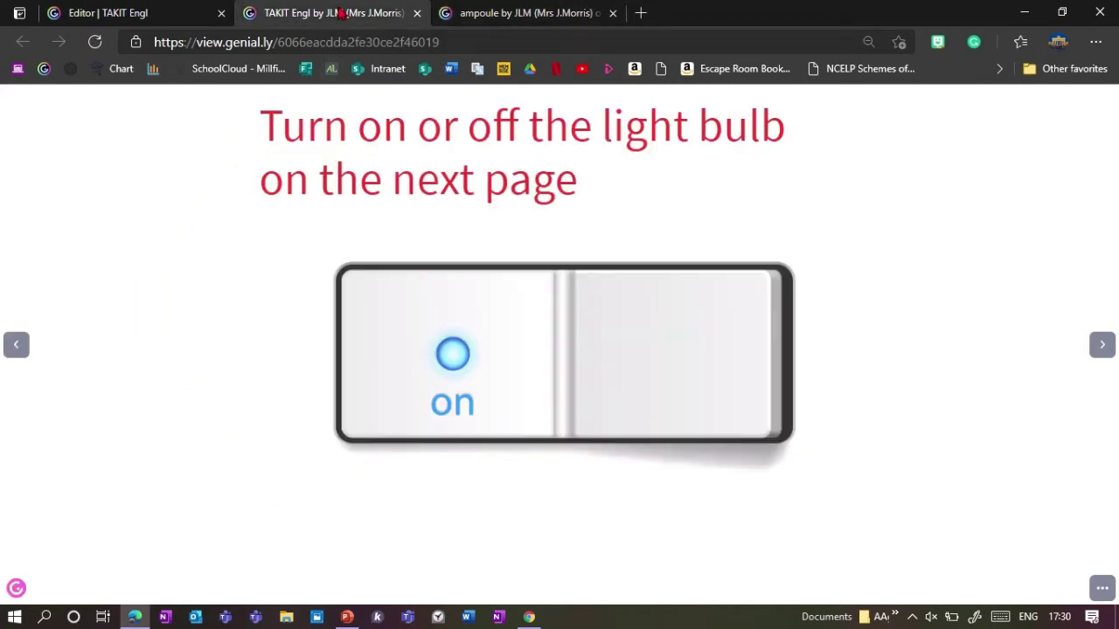
click(638, 369)
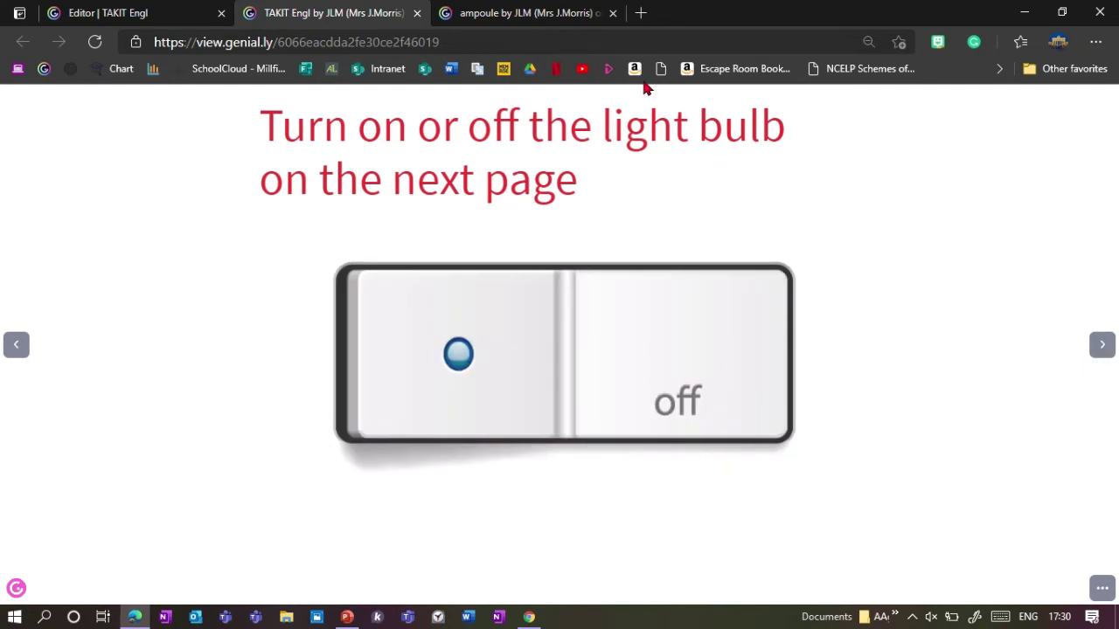
click(531, 23)
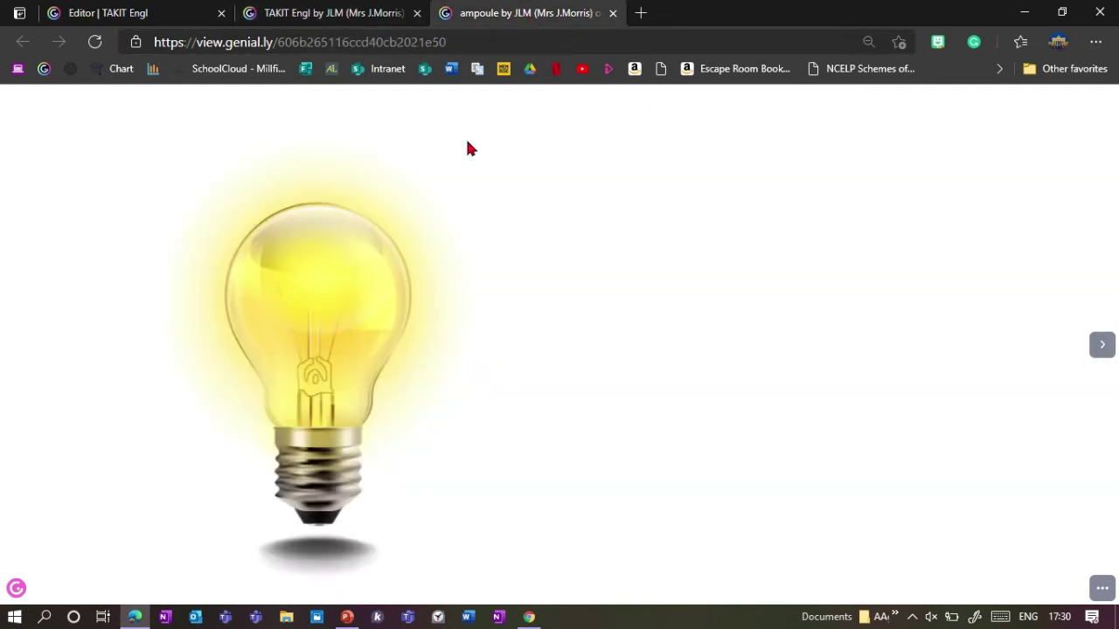
key(ctrl+l)
key(Return)
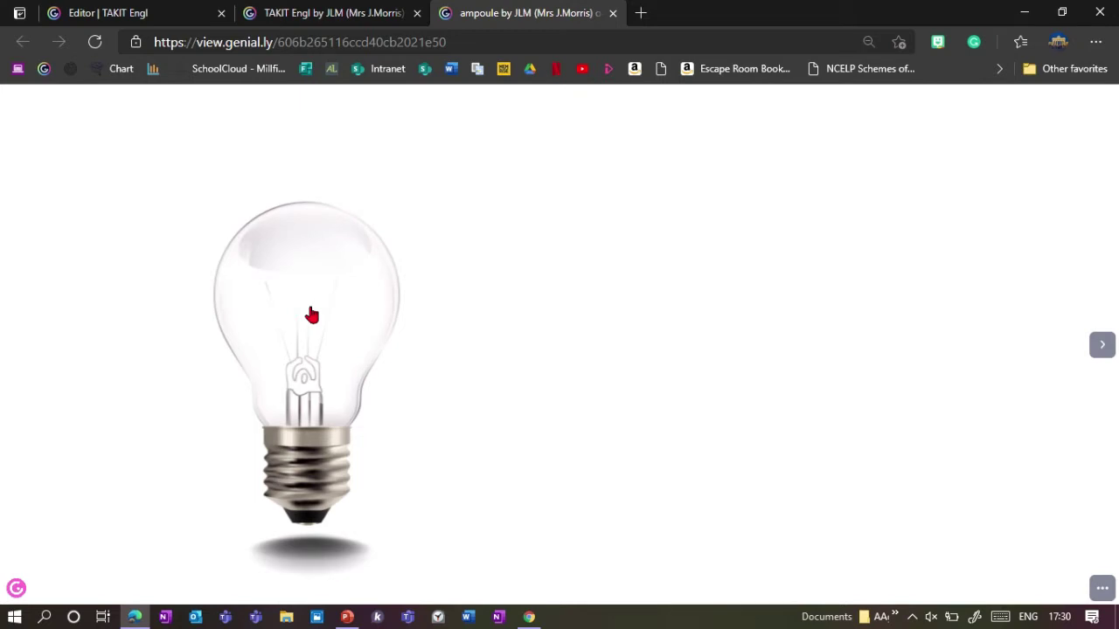
- In the TAKIT presentation, flip the pig to its upper position and compare its position on the following slide
click(324, 12)
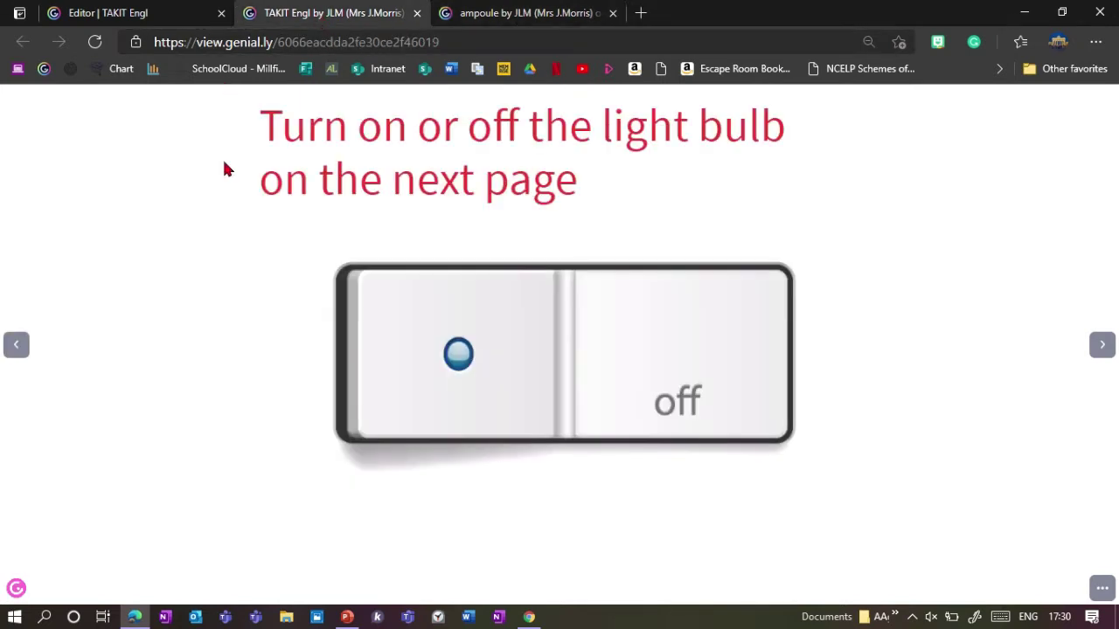
click(1102, 346)
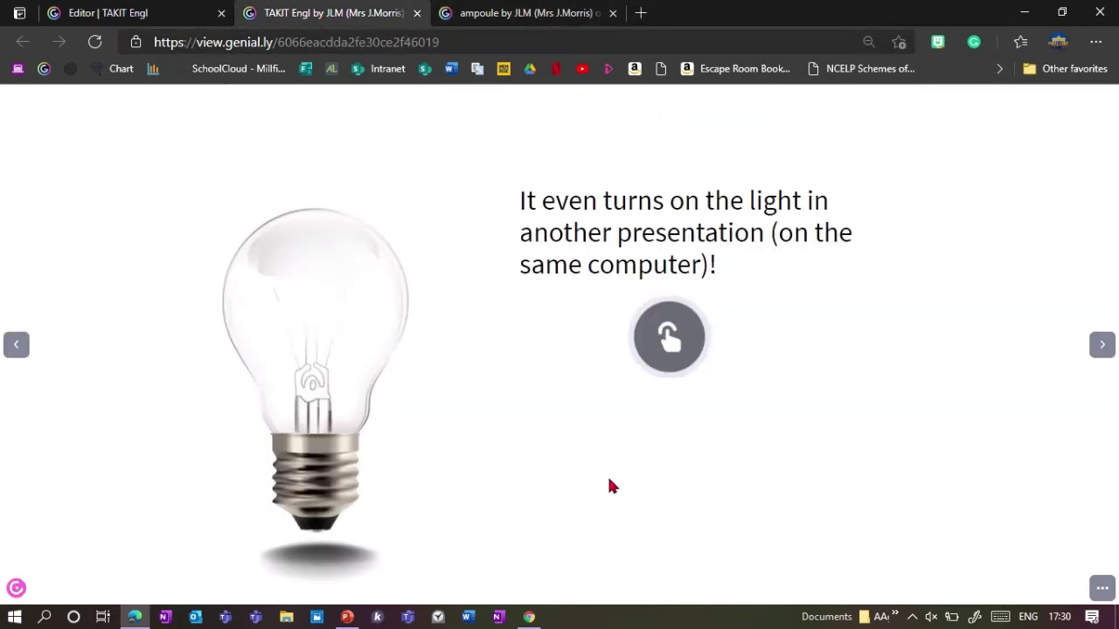
click(1103, 346)
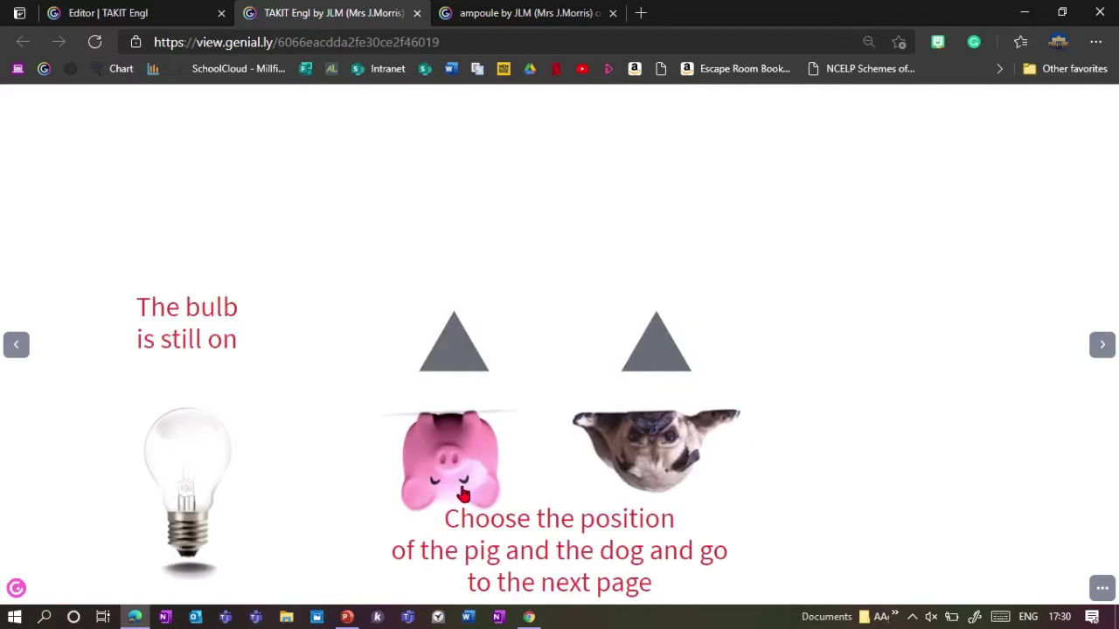
click(461, 363)
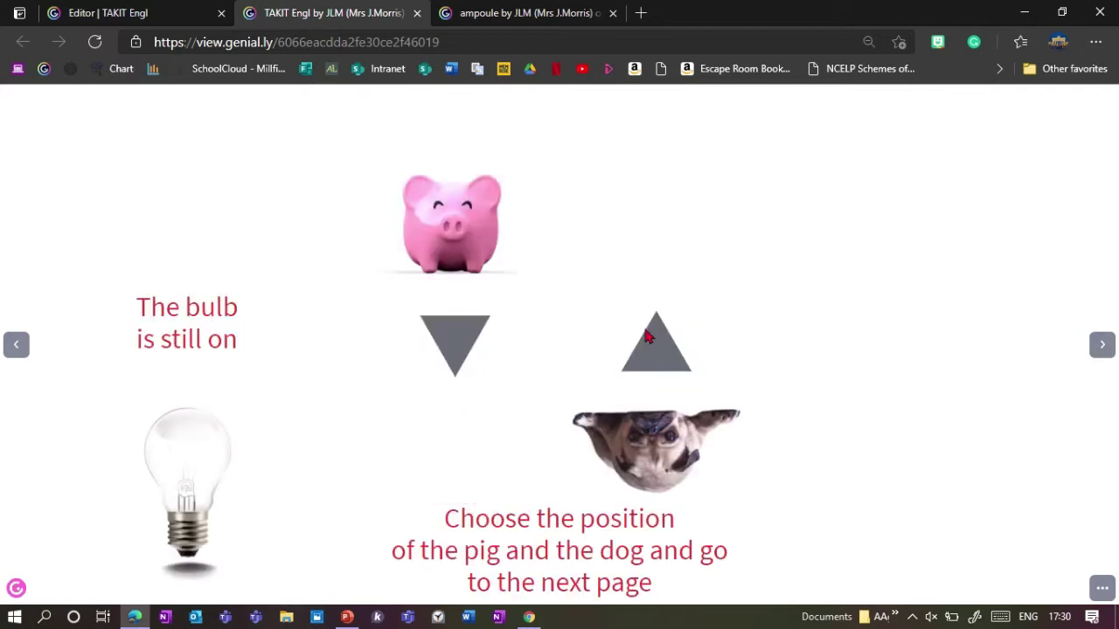
click(1104, 352)
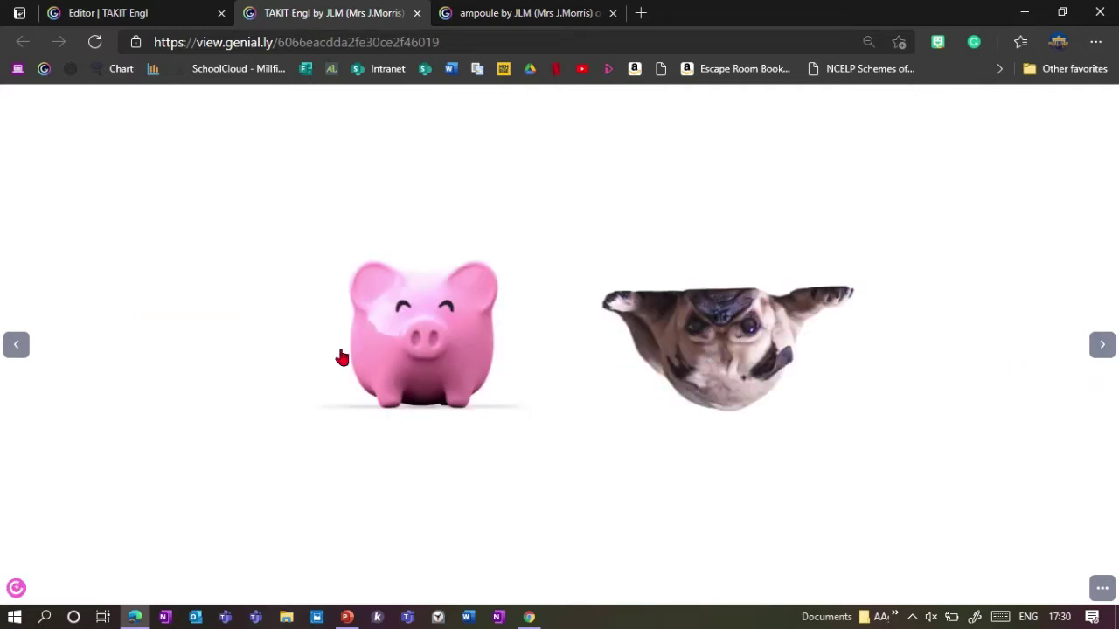
click(16, 347)
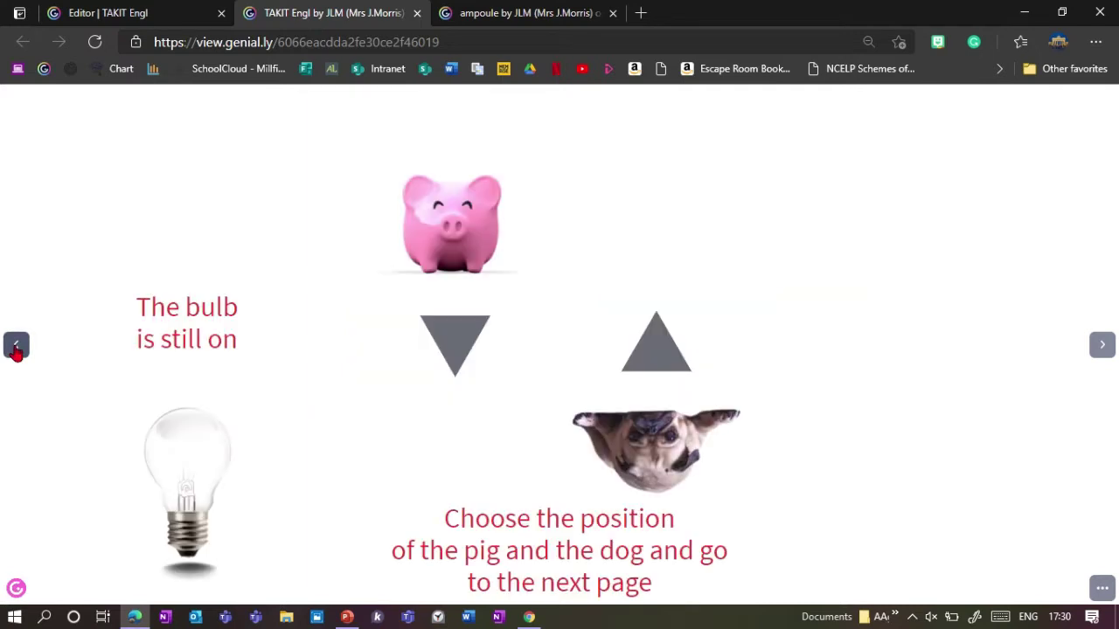
- Advance through the squirrel and locked door slides to the tree hollow and collect a nut into the inventory
click(1102, 354)
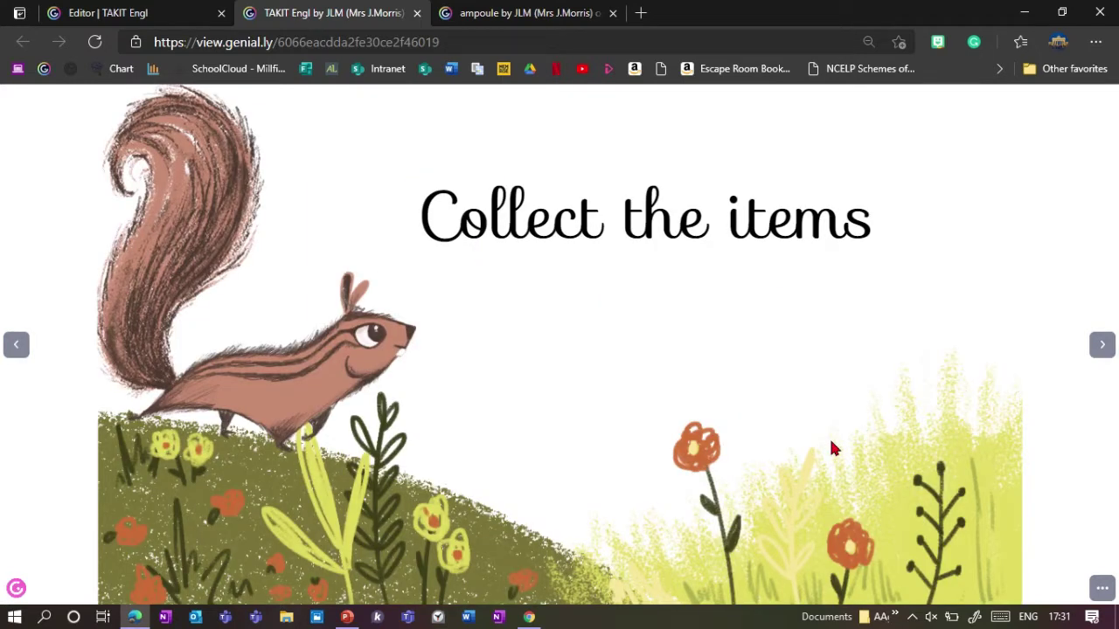
click(1103, 350)
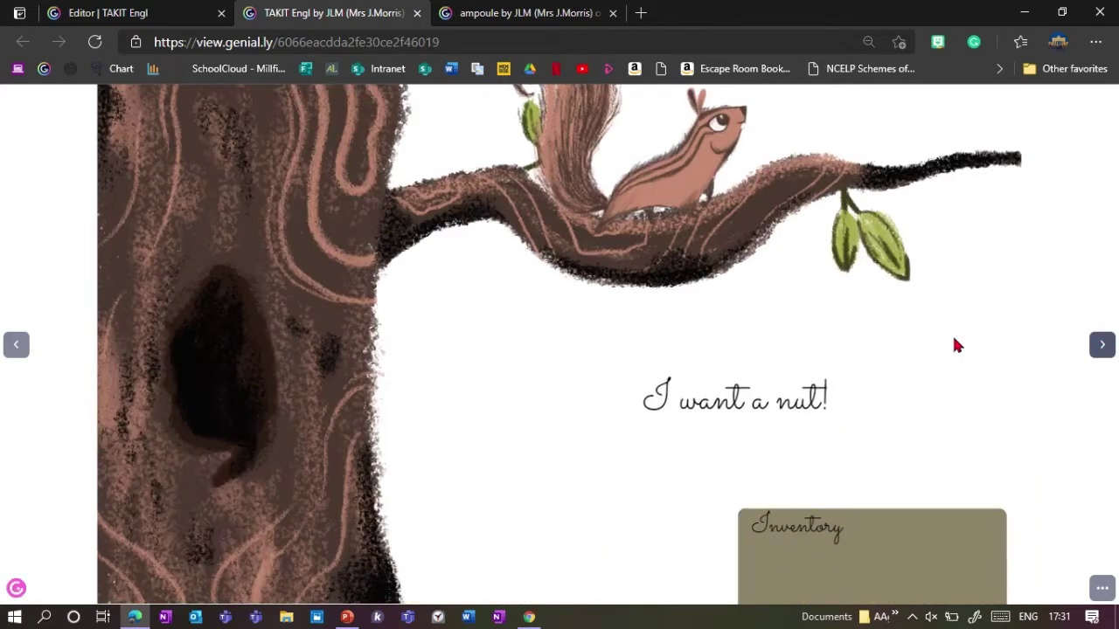
click(1100, 347)
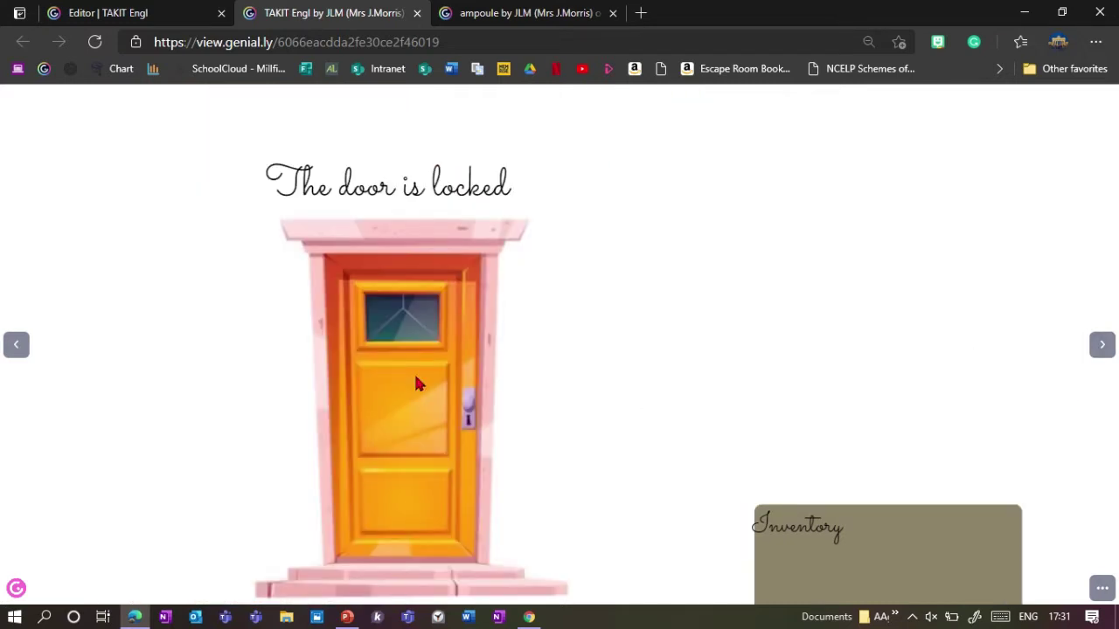
click(1101, 344)
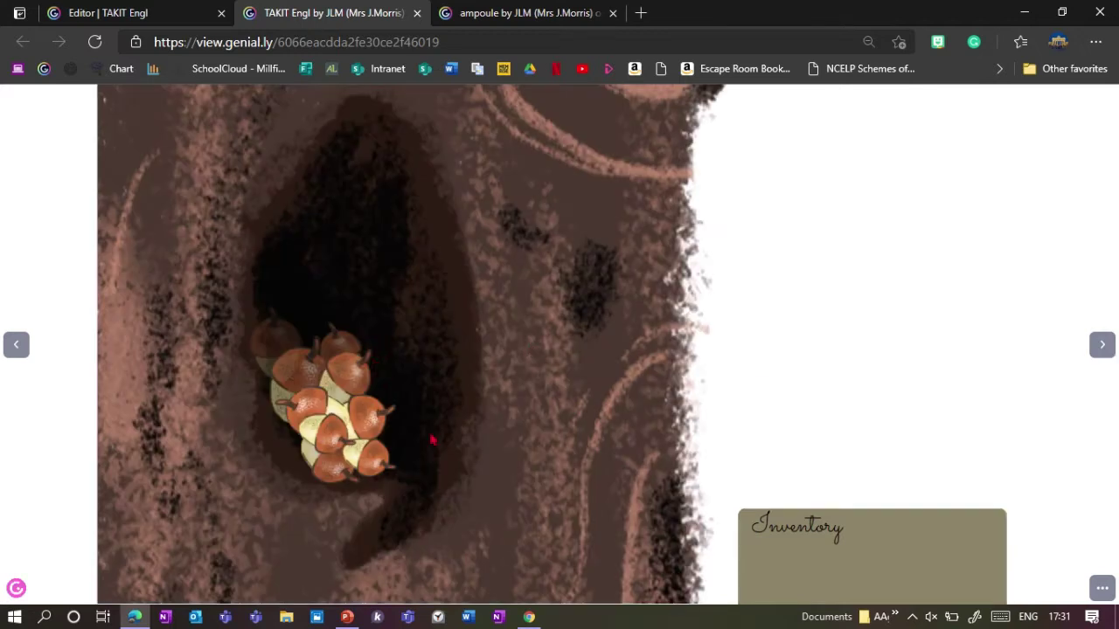
click(317, 443)
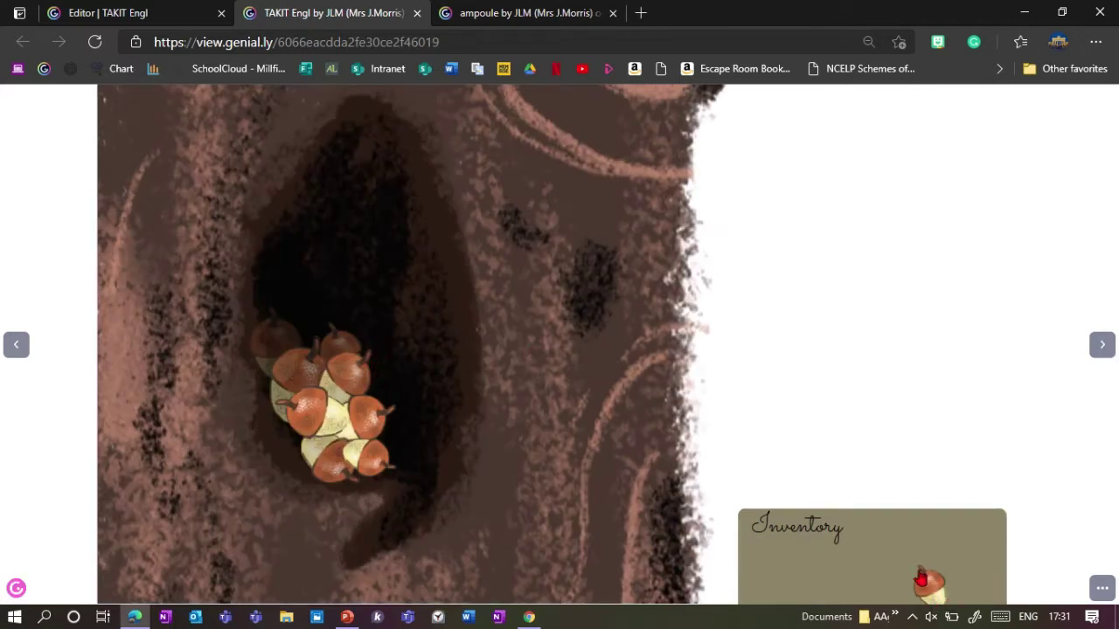
- Check the inventory on the door and squirrel slides, and collect the golden key from the grass slide
click(13, 351)
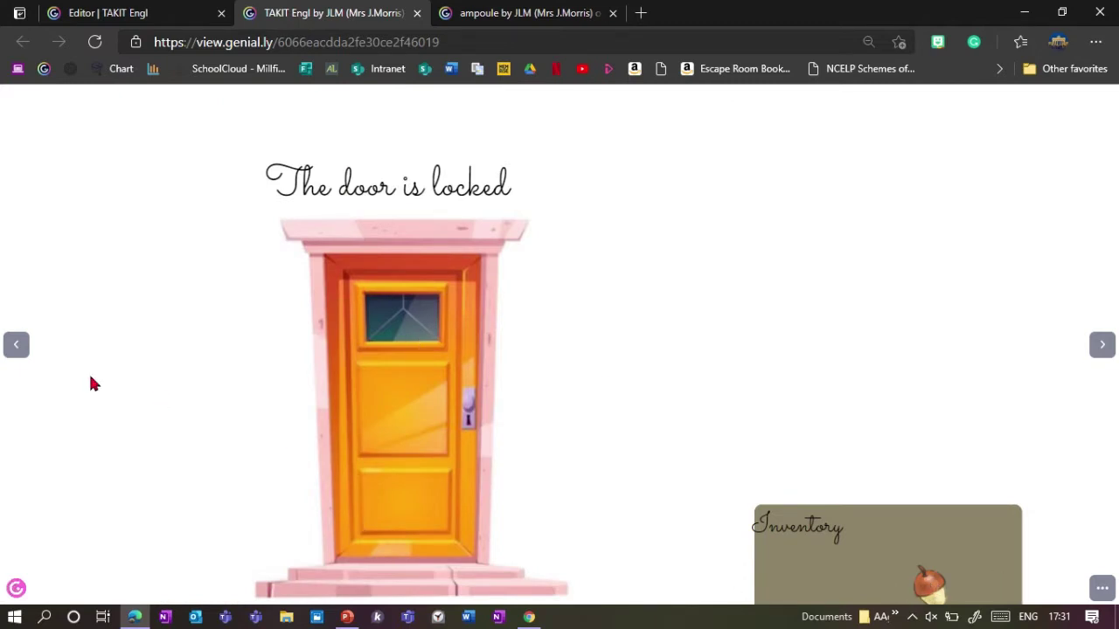
click(16, 346)
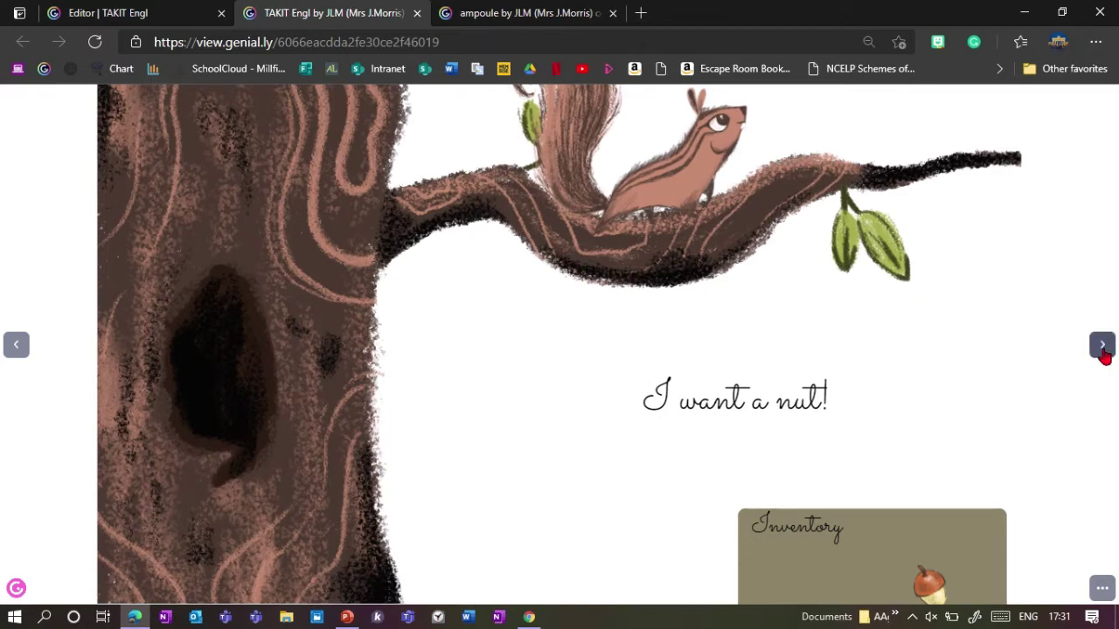
click(1103, 347)
click(1102, 350)
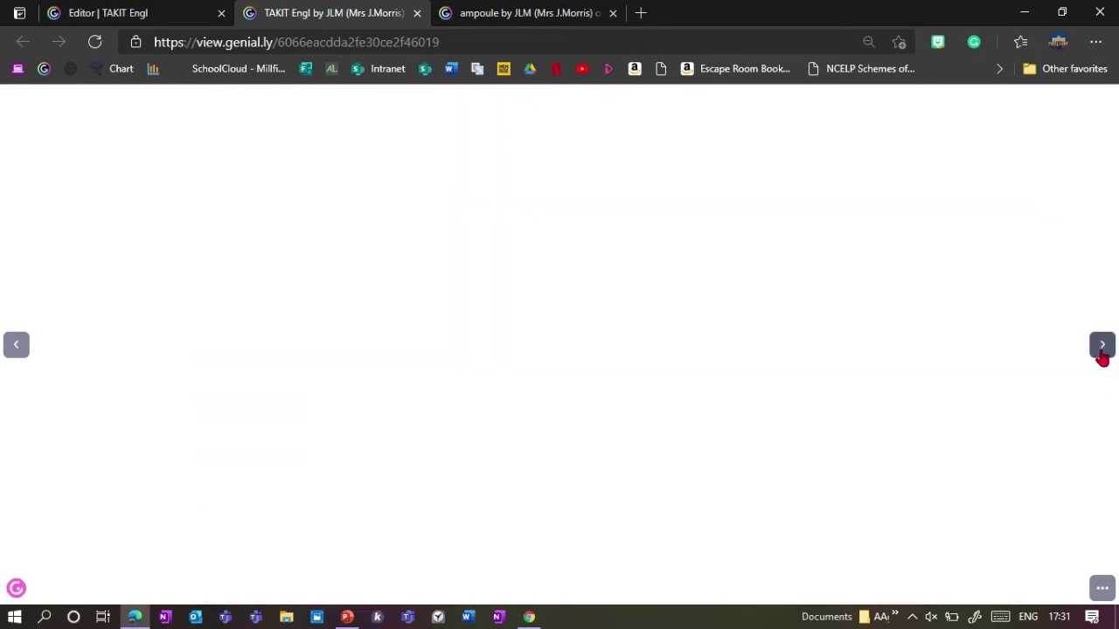
click(1103, 350)
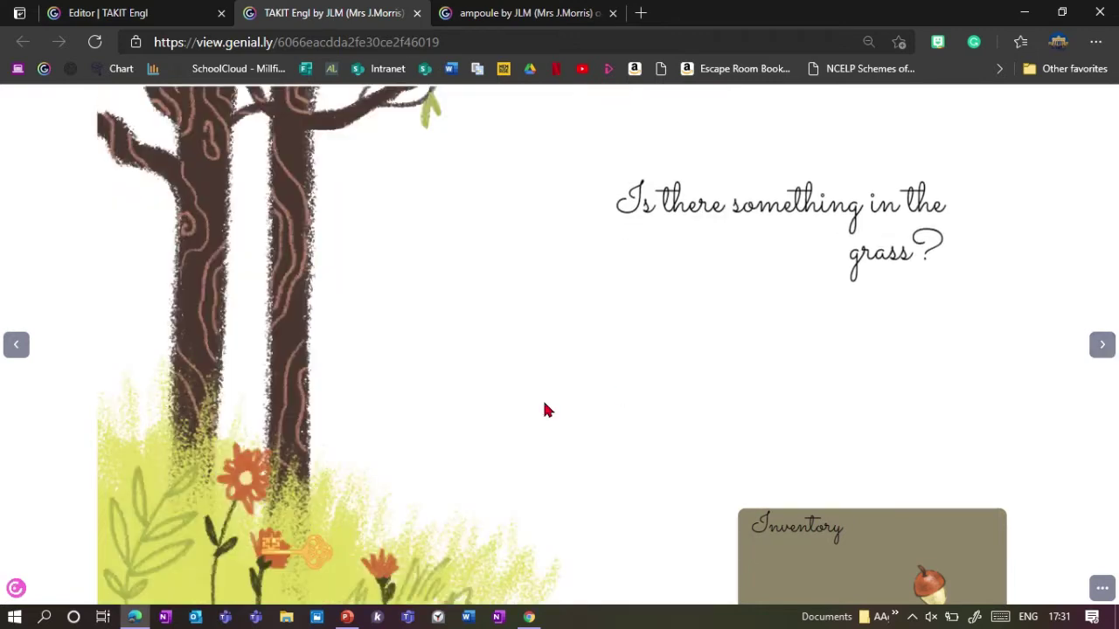
click(315, 560)
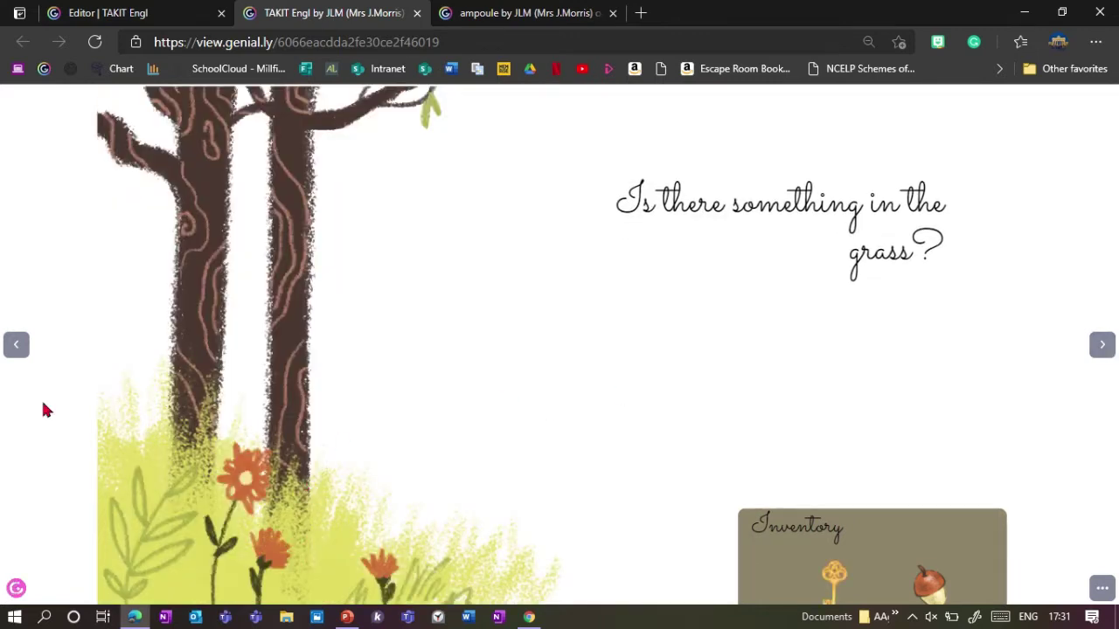
- Unlock the door with the key from the inventory, and give the collected nut to the squirrel on the branch
click(18, 353)
click(17, 349)
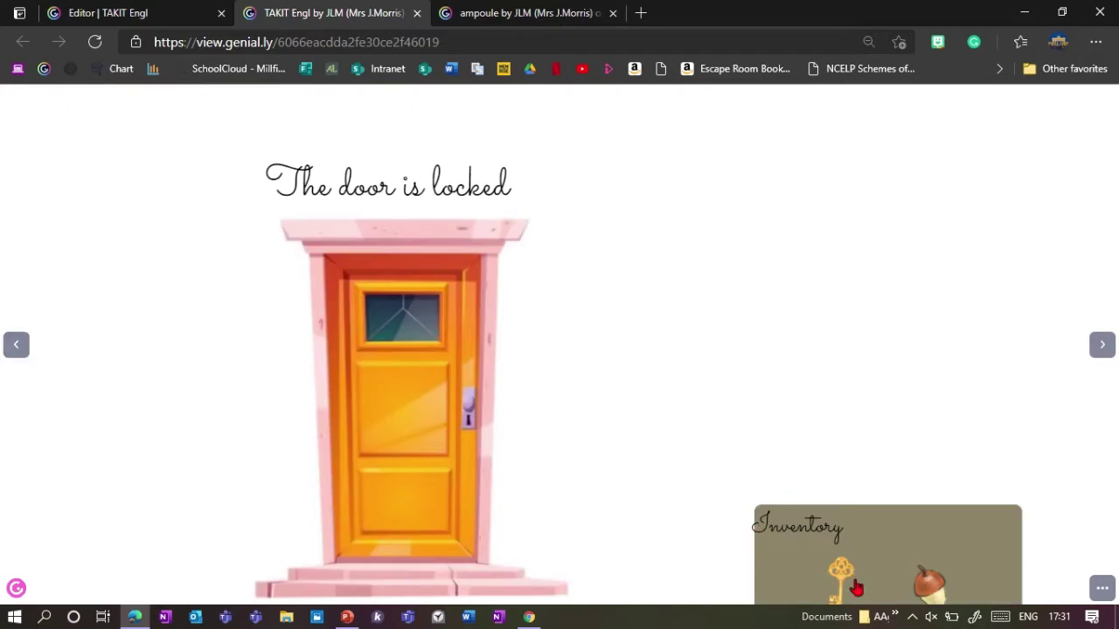
drag(840, 570, 468, 399)
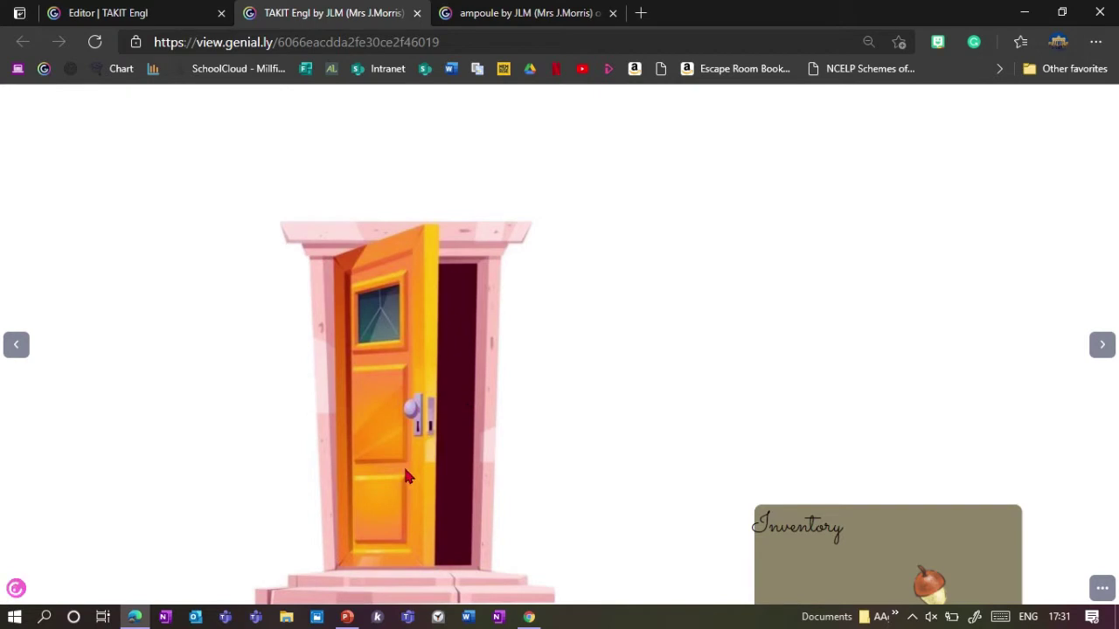
click(17, 354)
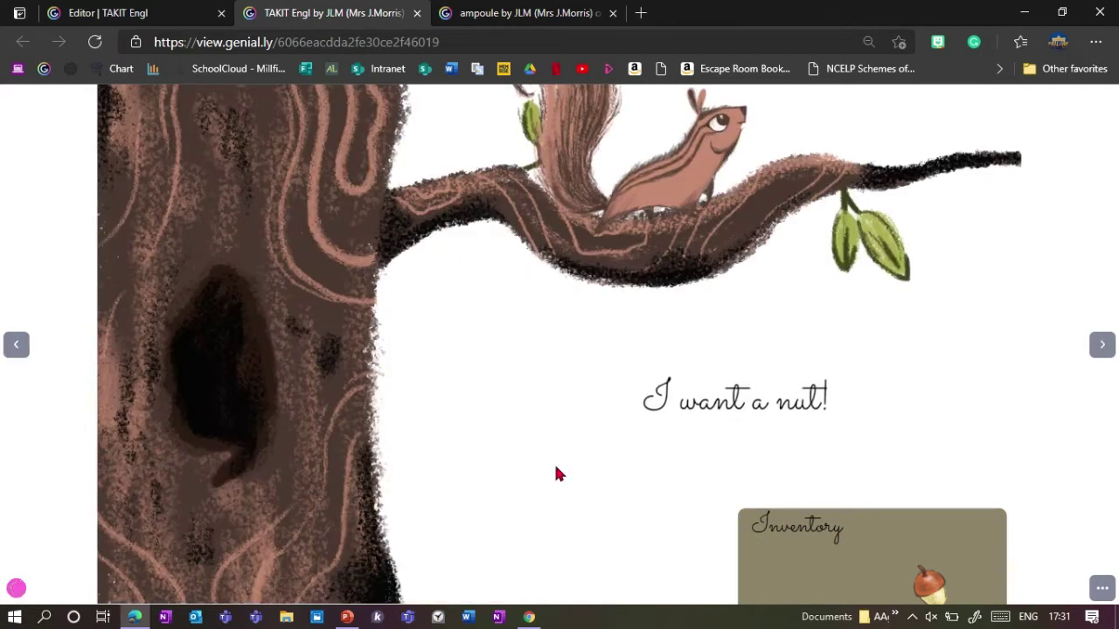
drag(929, 584, 691, 159)
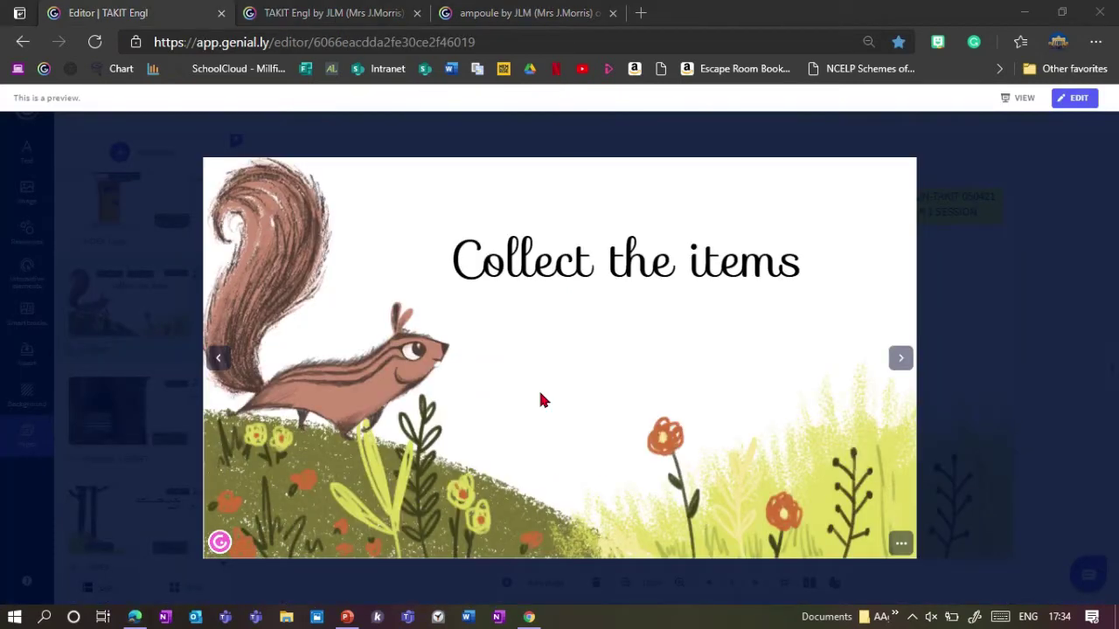
- Advance from the Collect the items slide, collecting a nut from the tree hollow and the golden key from the grass
click(893, 367)
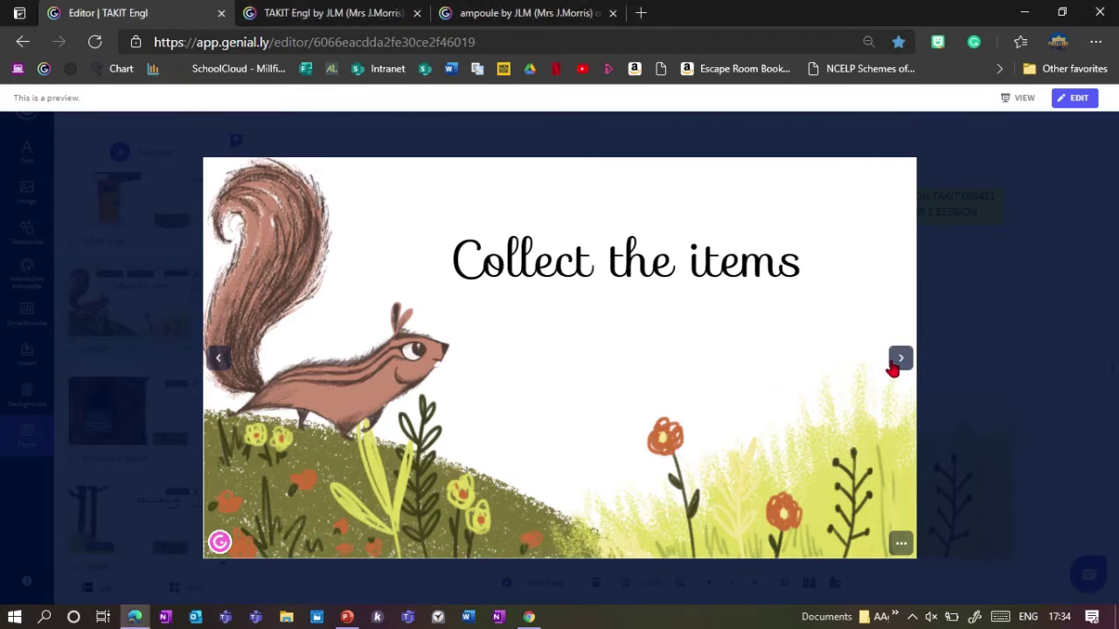
click(376, 441)
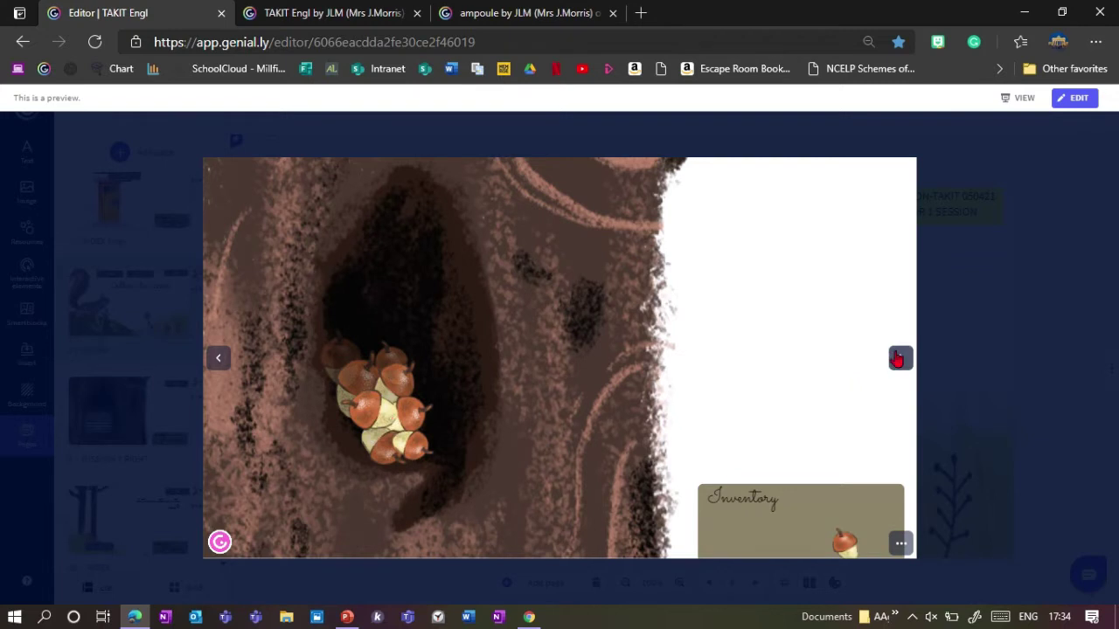
click(898, 362)
click(367, 517)
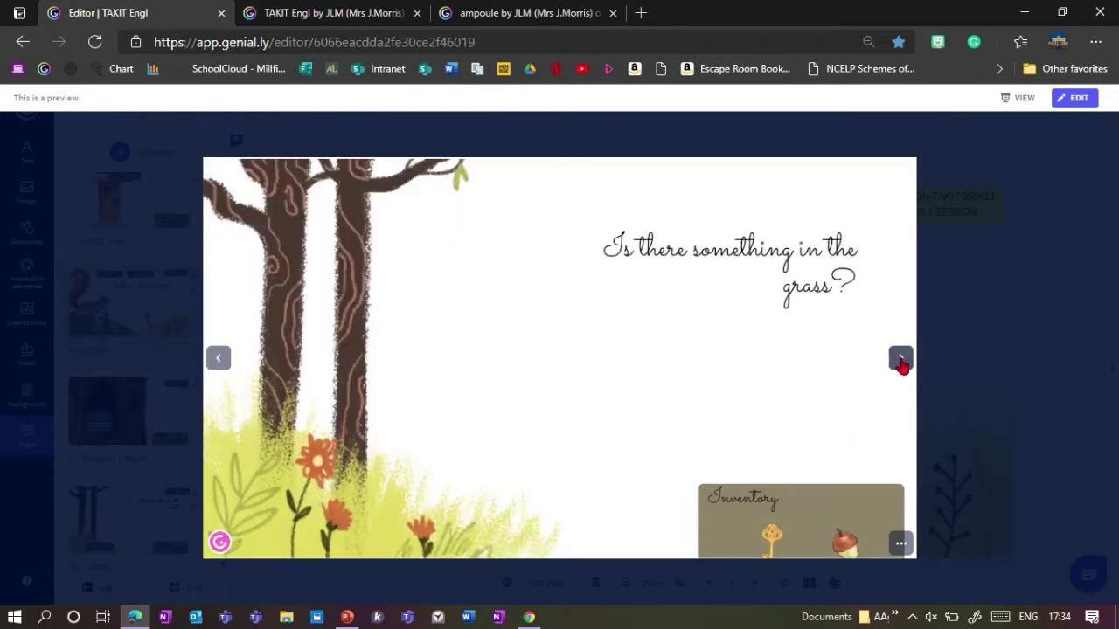
- On the locked door slide, give the nut to the squirrel and unlock the door with the golden key
click(901, 361)
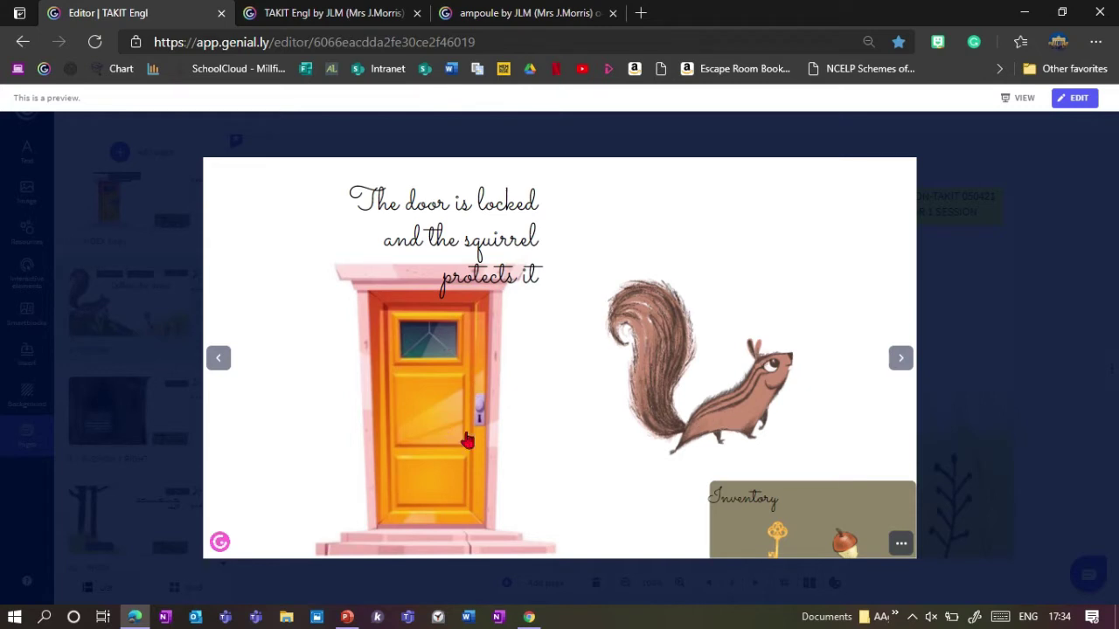
drag(845, 542, 752, 394)
drag(777, 535, 459, 399)
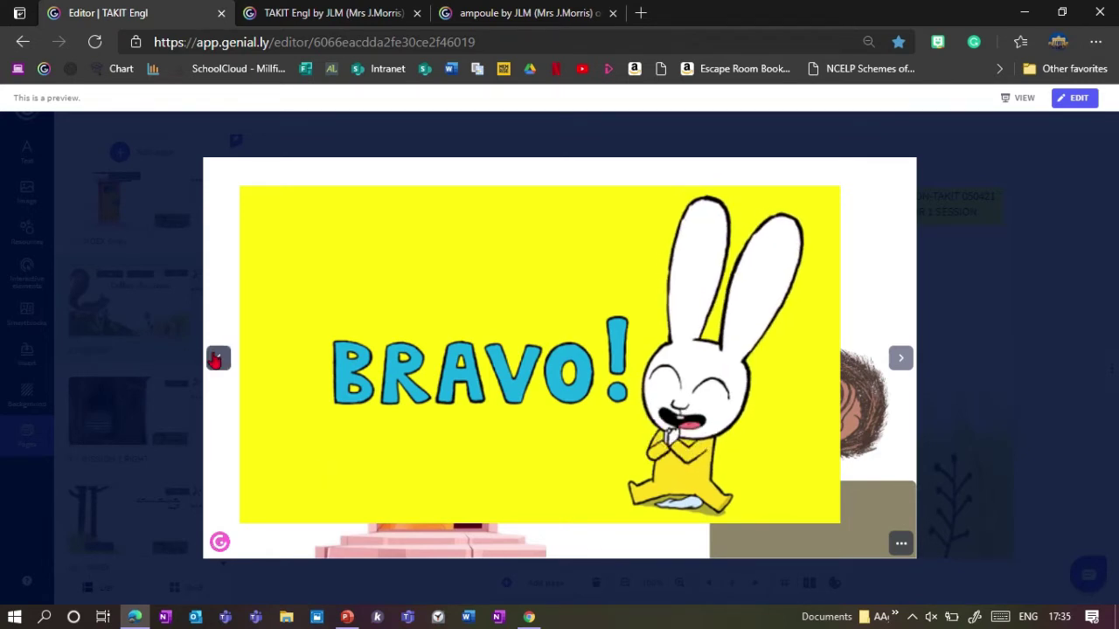
- Leave the door slide and return to it to check the door and inventory, finishing on the following slide
click(216, 357)
click(901, 363)
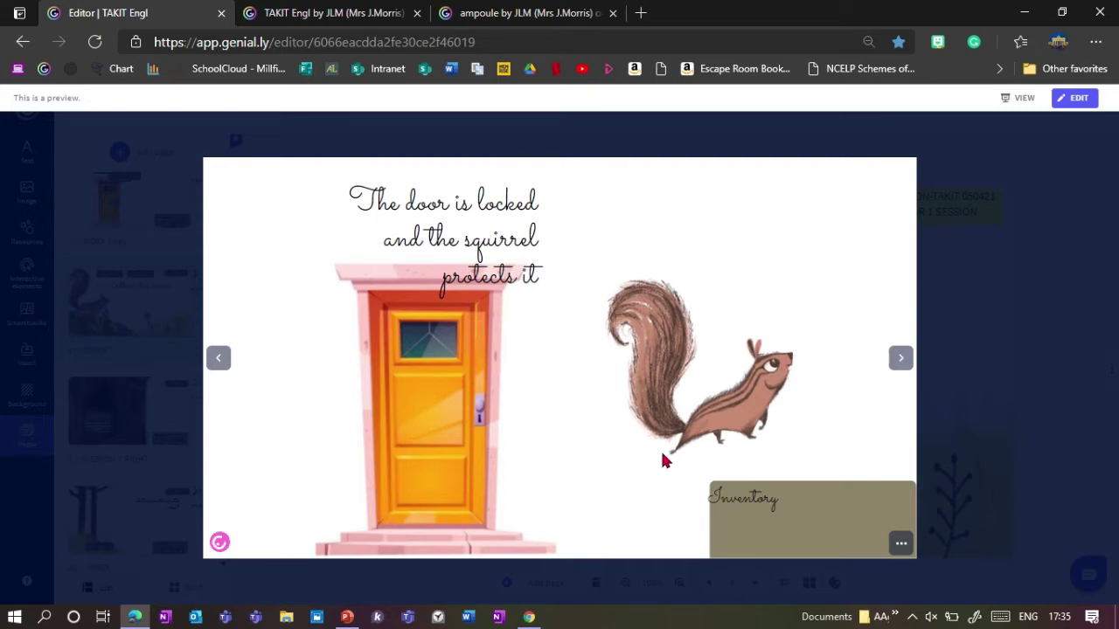
click(898, 359)
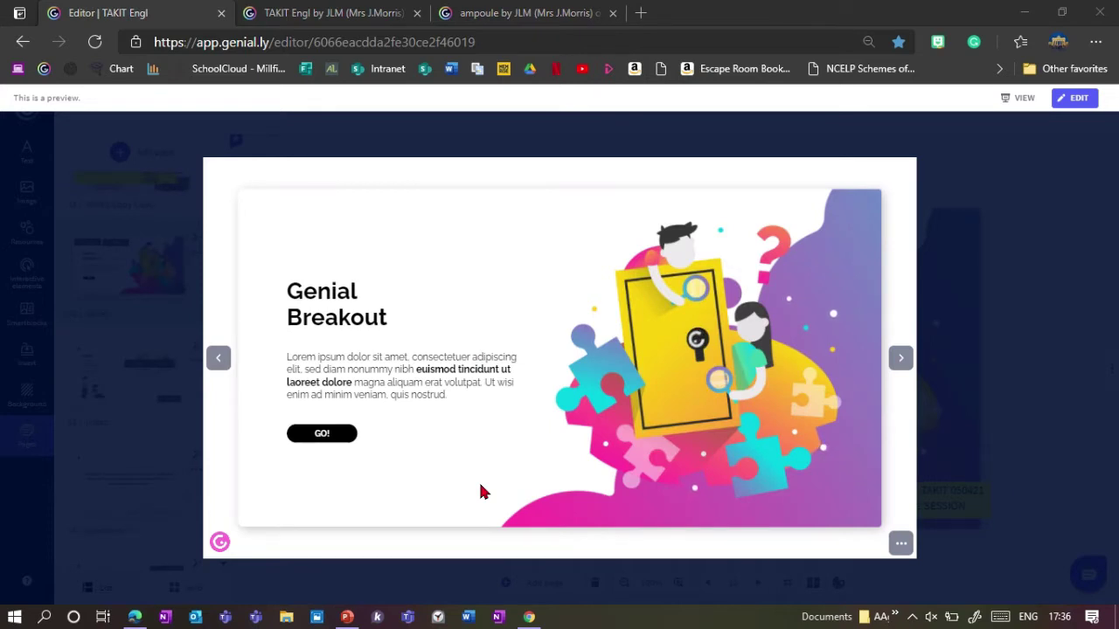
- Start the Genial Breakout and complete the Find! challenge by locating the correct statement with the spotlight, ending back at the index
click(319, 441)
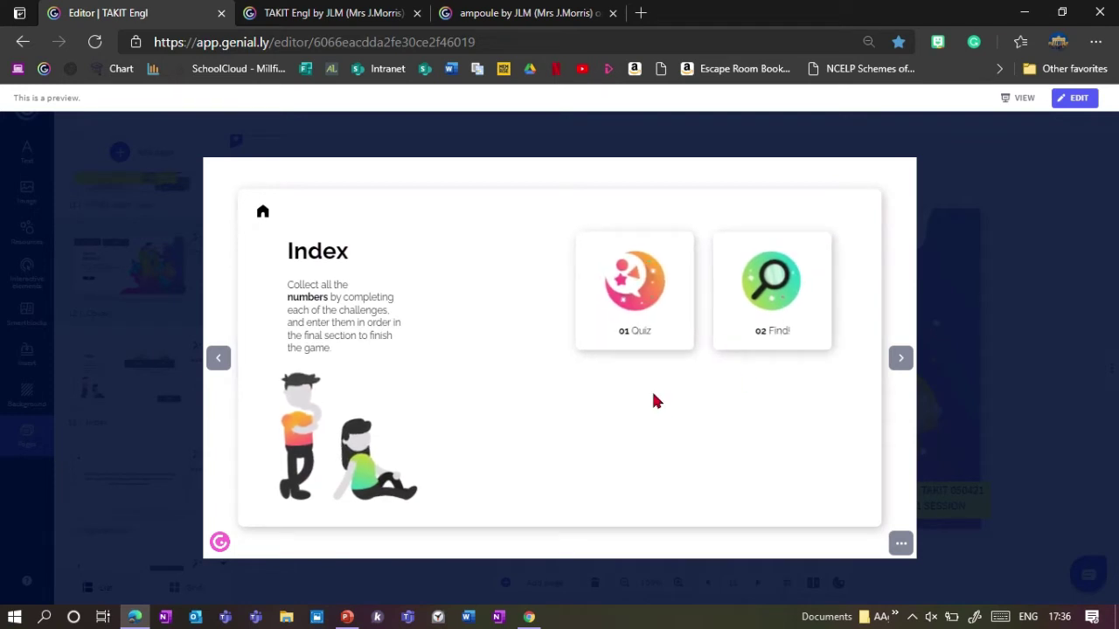
click(761, 326)
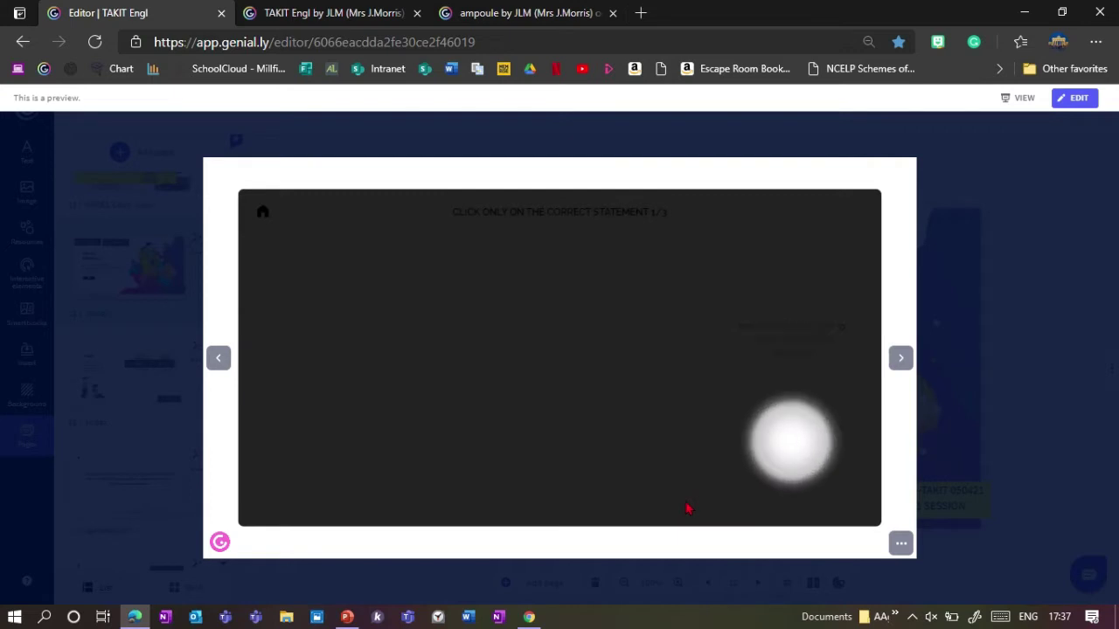
drag(811, 465, 364, 365)
click(365, 363)
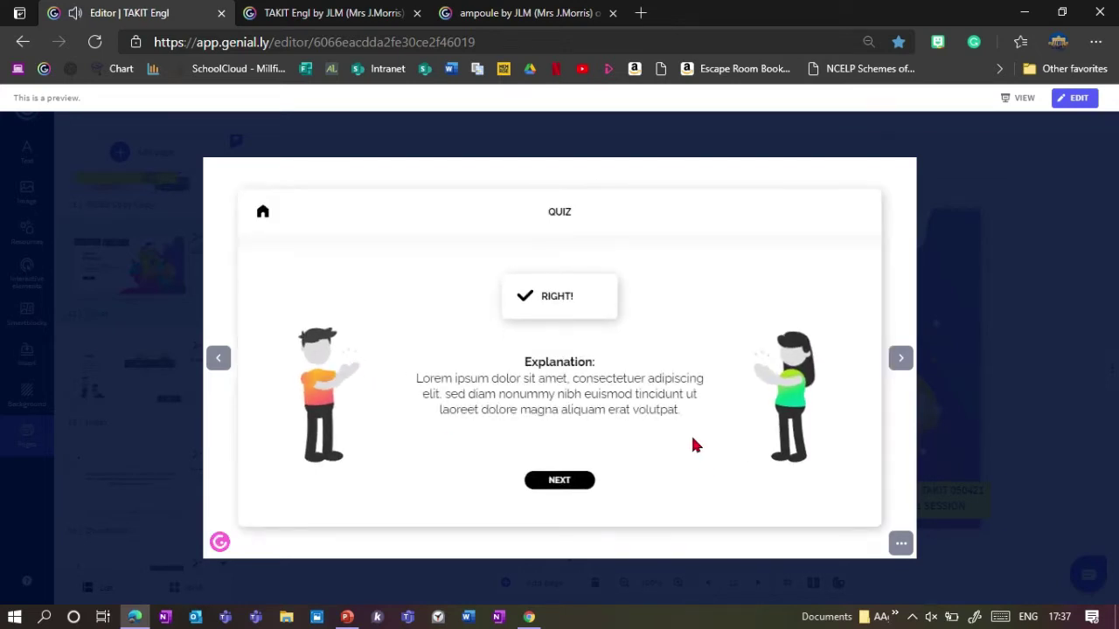
click(559, 480)
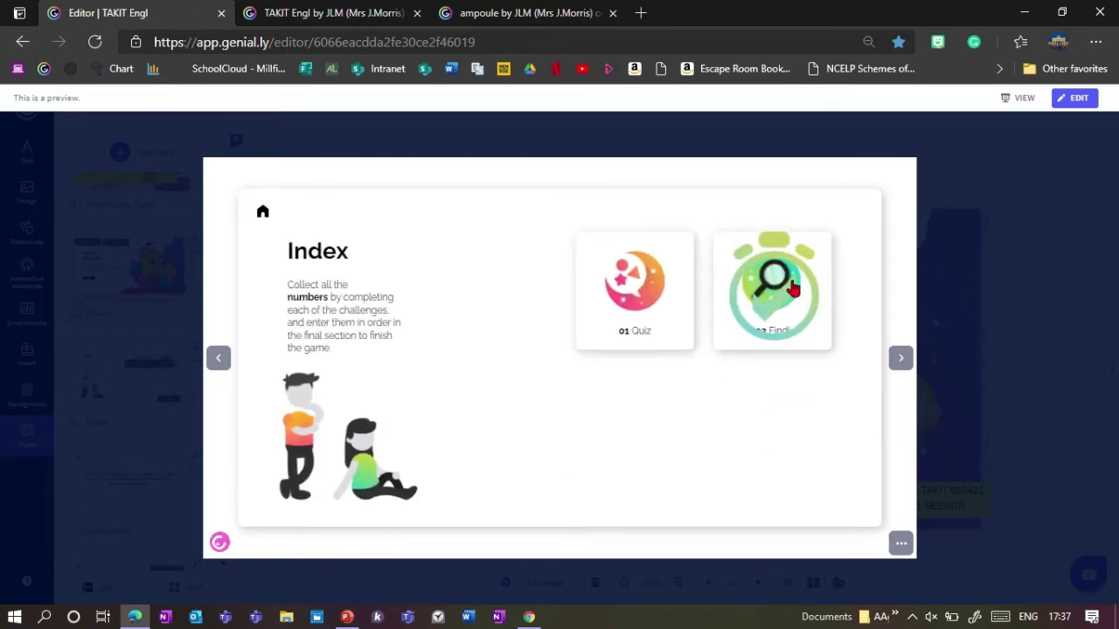
- Complete the Quiz challenge by choosing the right answer to question 1/5 and return to the index
click(641, 327)
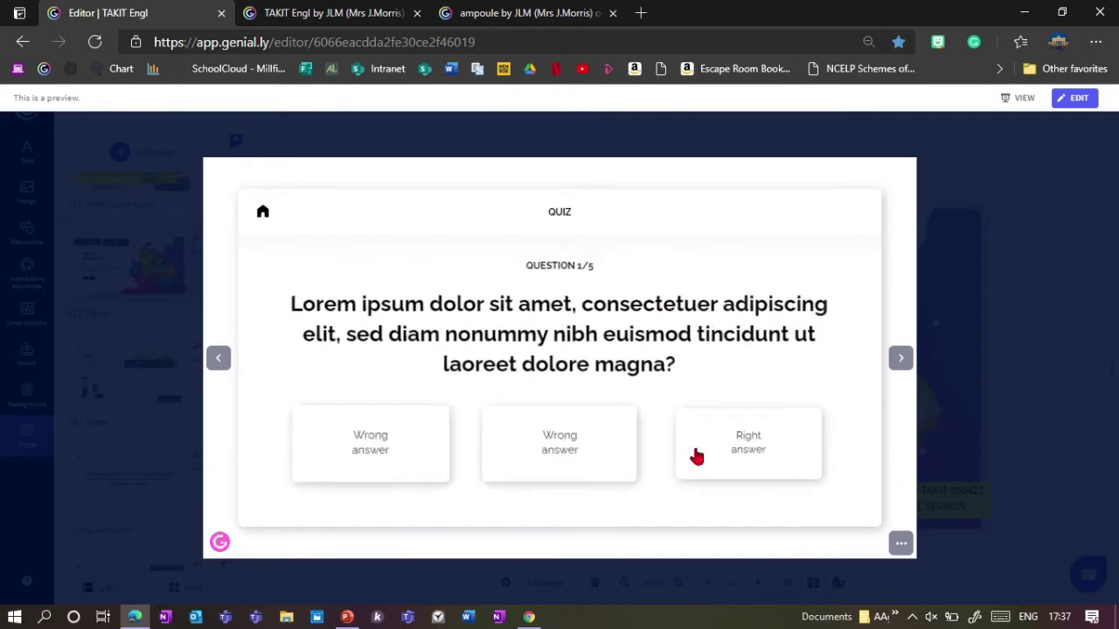
click(748, 452)
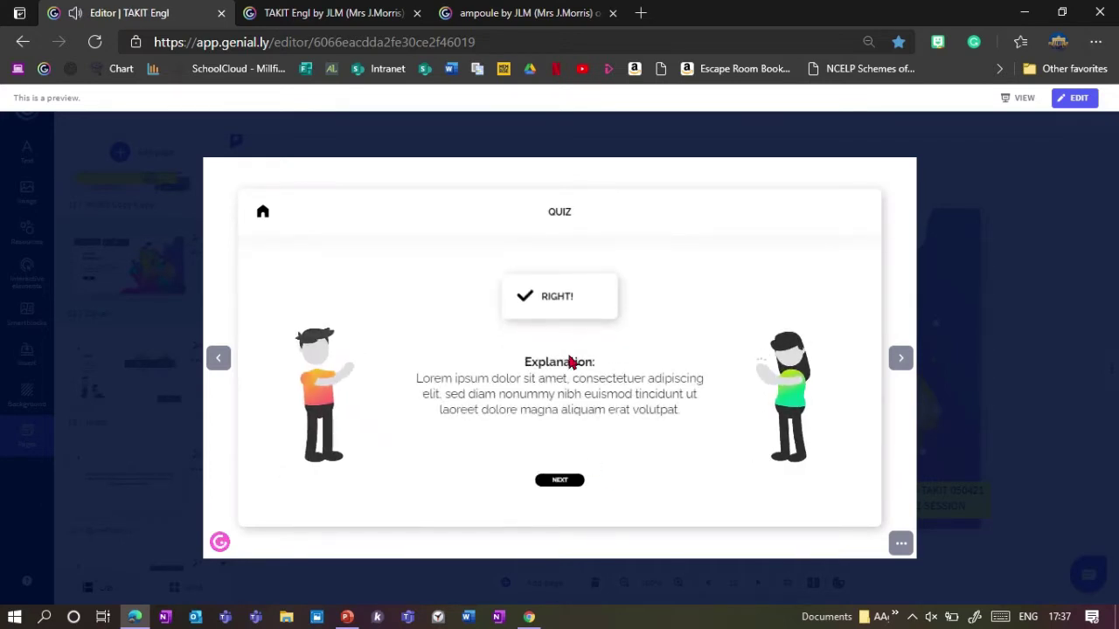
click(561, 483)
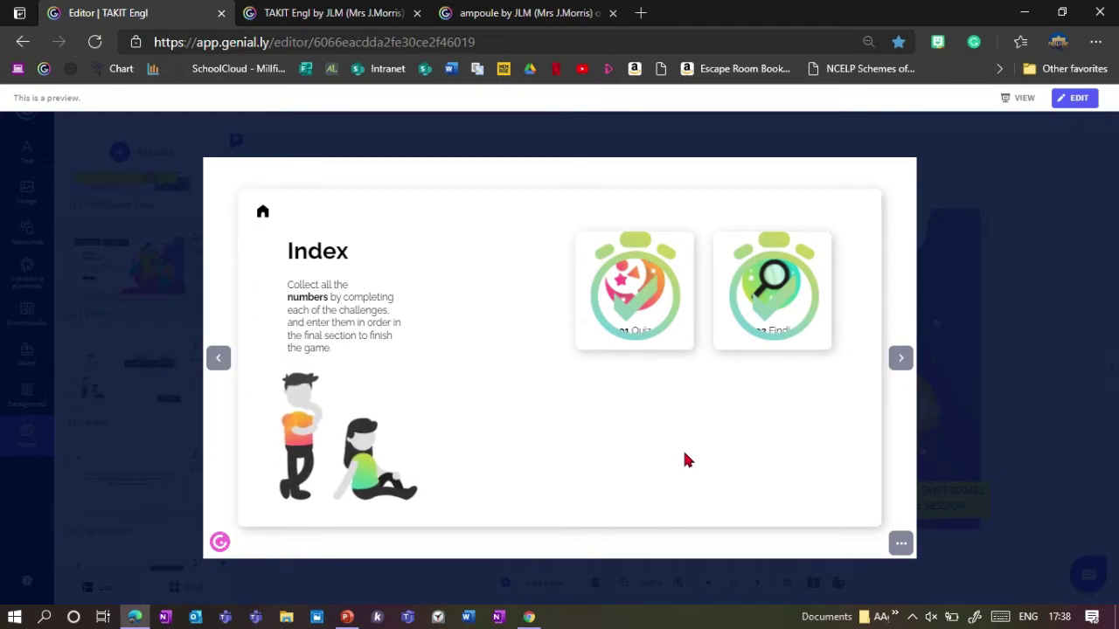
- Exit the preview and open page 18, General template 1/2, in the editor
click(901, 360)
key(Escape)
drag(221, 386, 228, 473)
click(218, 464)
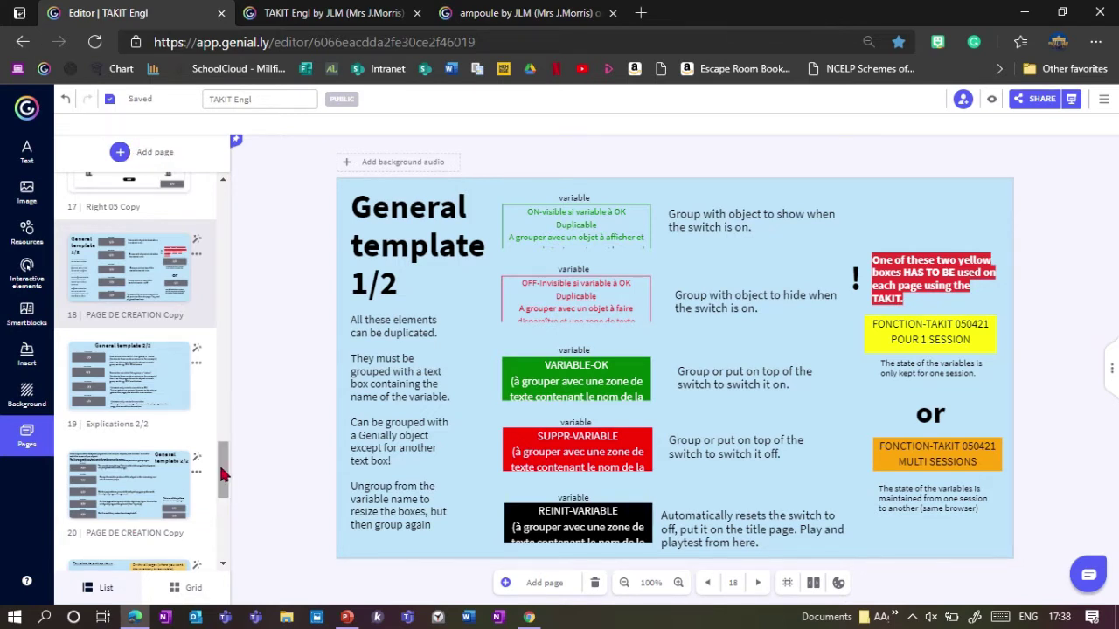
scroll(223, 463, up, 2)
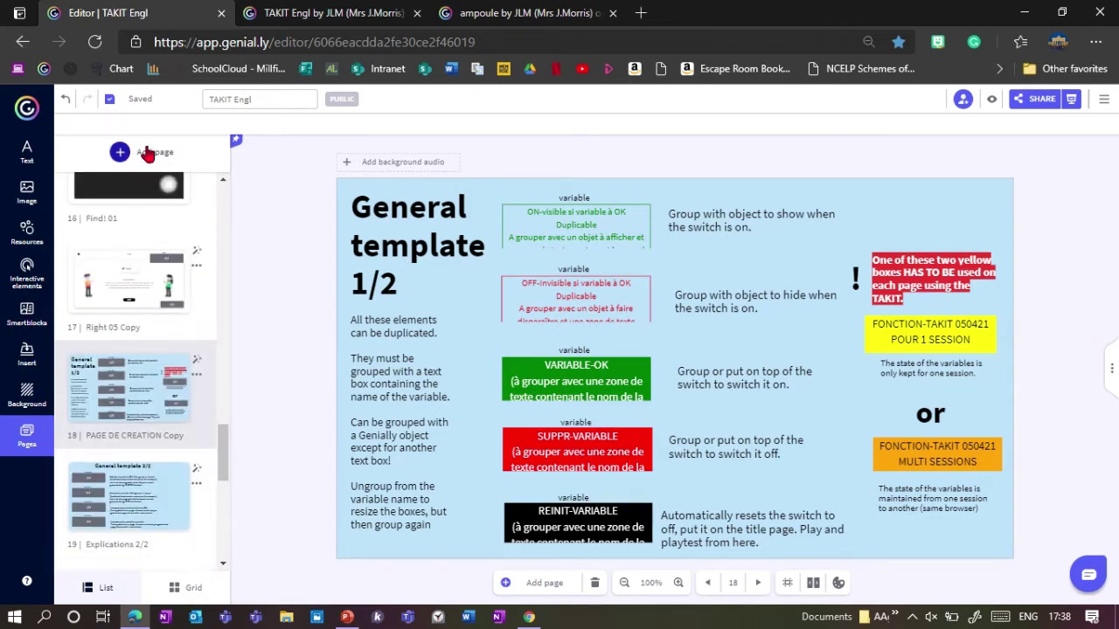
click(140, 491)
click(120, 397)
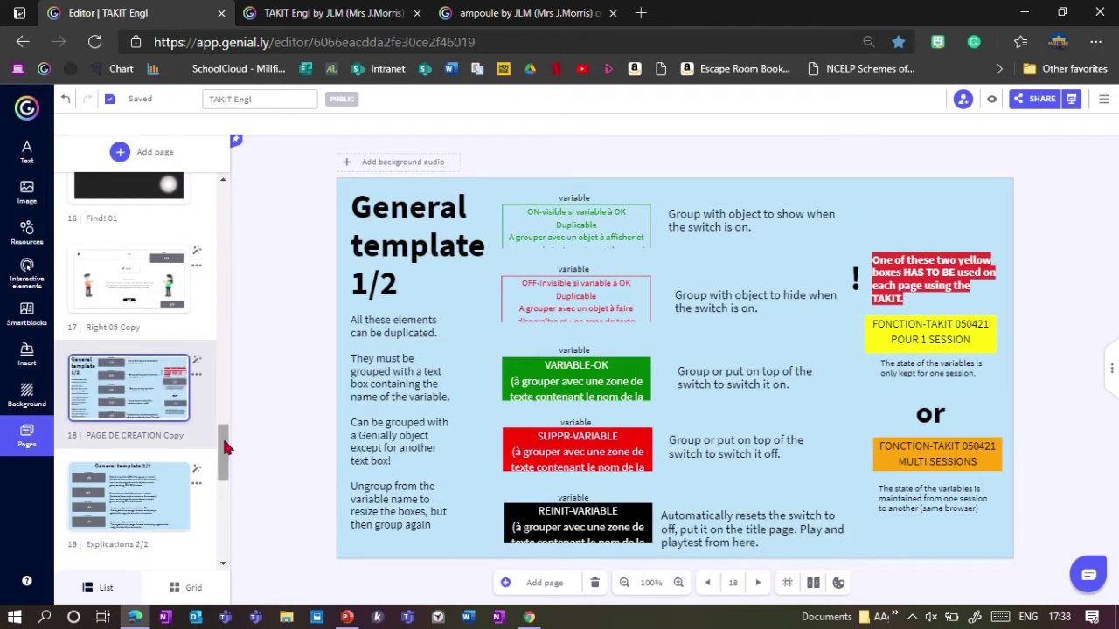
- Open page 2 with the light bulb switches and separate the overlapping on and off switches so they sit side by side
drag(224, 447, 225, 211)
click(121, 306)
drag(682, 443, 423, 366)
drag(662, 357, 804, 334)
drag(423, 367, 532, 349)
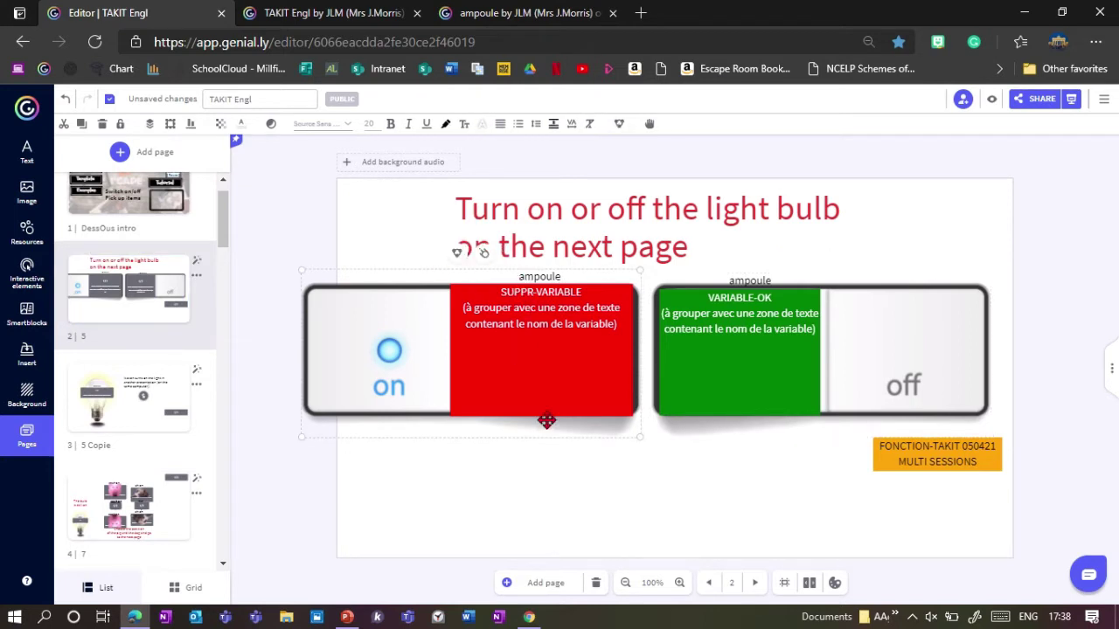
- Take the on switch apart, moving its red SUPPR-VARIABLE box and ampoule label down from the switch image
drag(542, 416, 530, 421)
drag(518, 370, 535, 507)
drag(528, 280, 534, 394)
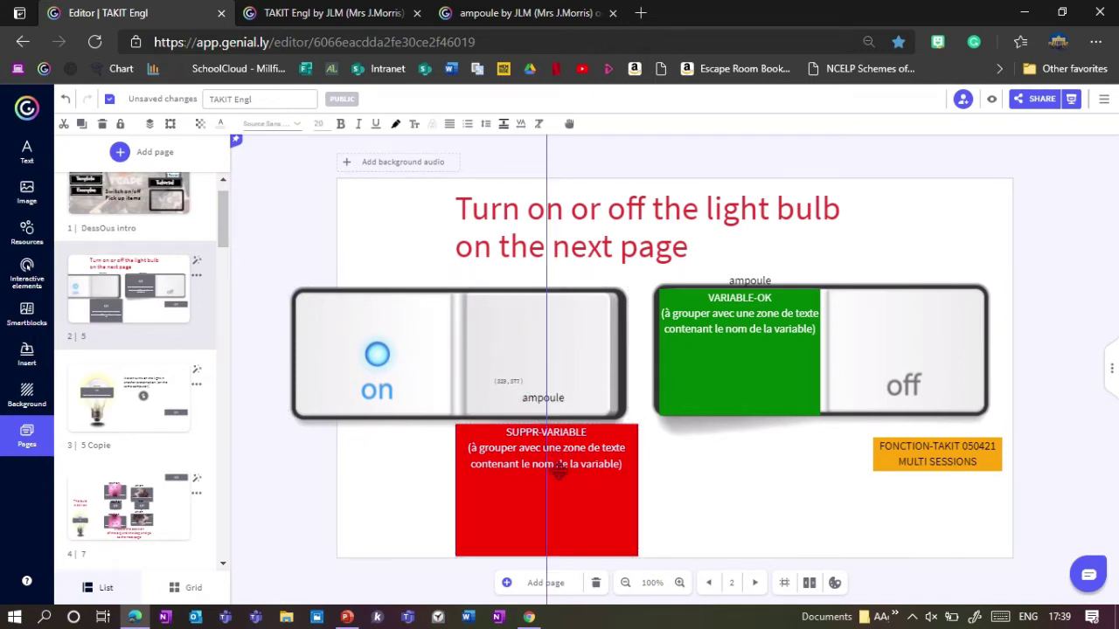
drag(556, 484, 559, 471)
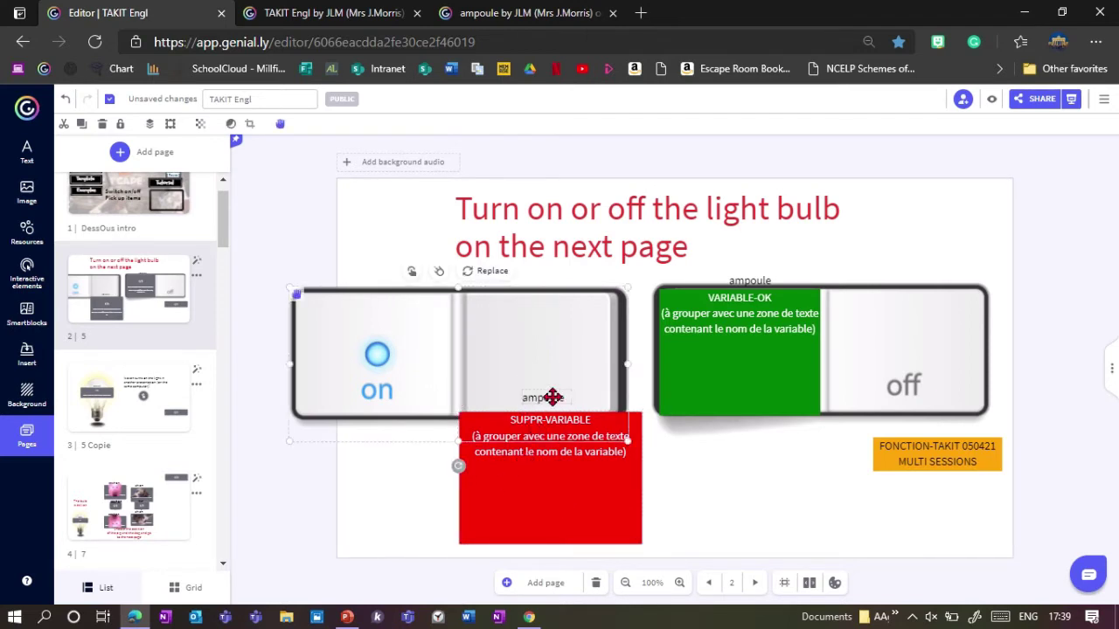
- Group the ampoule label with the red SUPPR-VARIABLE box, and inspect the grouped VARIABLE-OK off switch
click(544, 398)
click(572, 466)
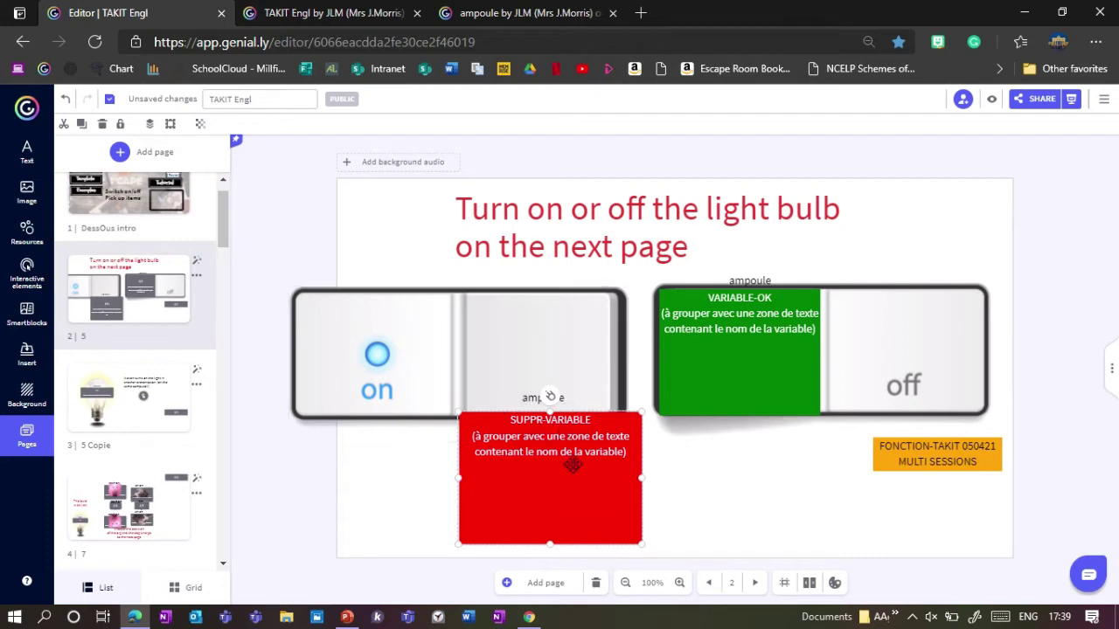
click(526, 399)
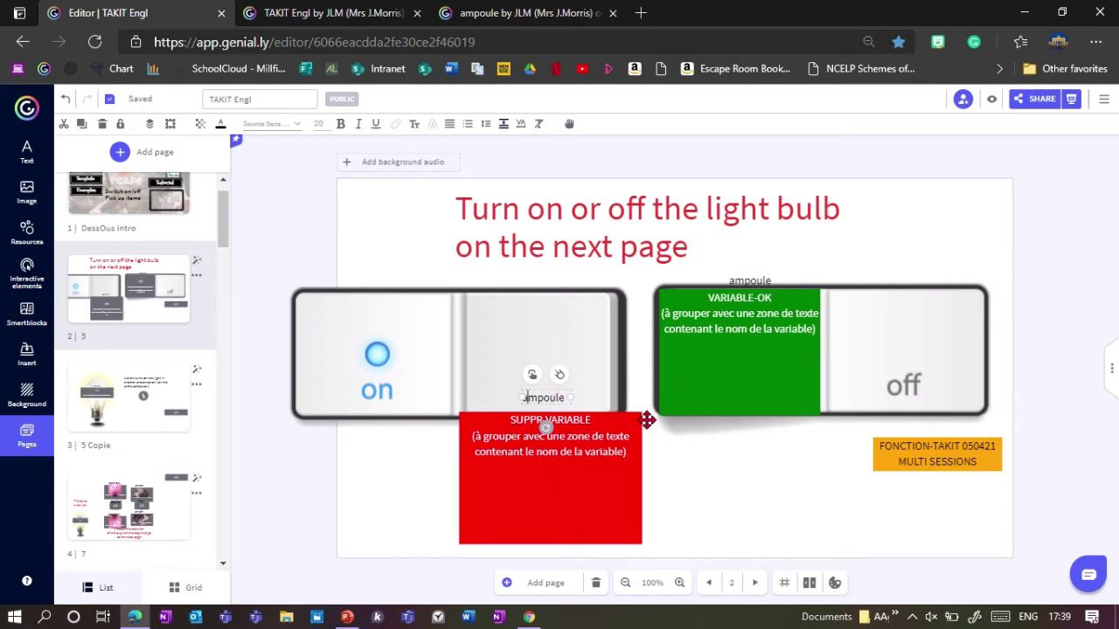
click(586, 508)
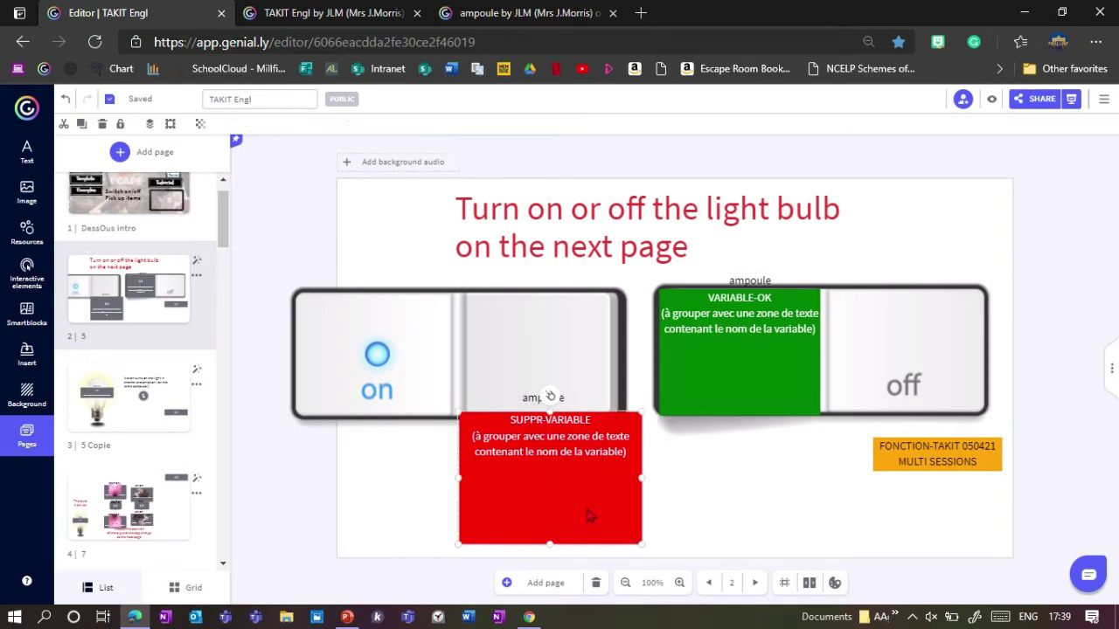
click(528, 397)
shift+click(520, 450)
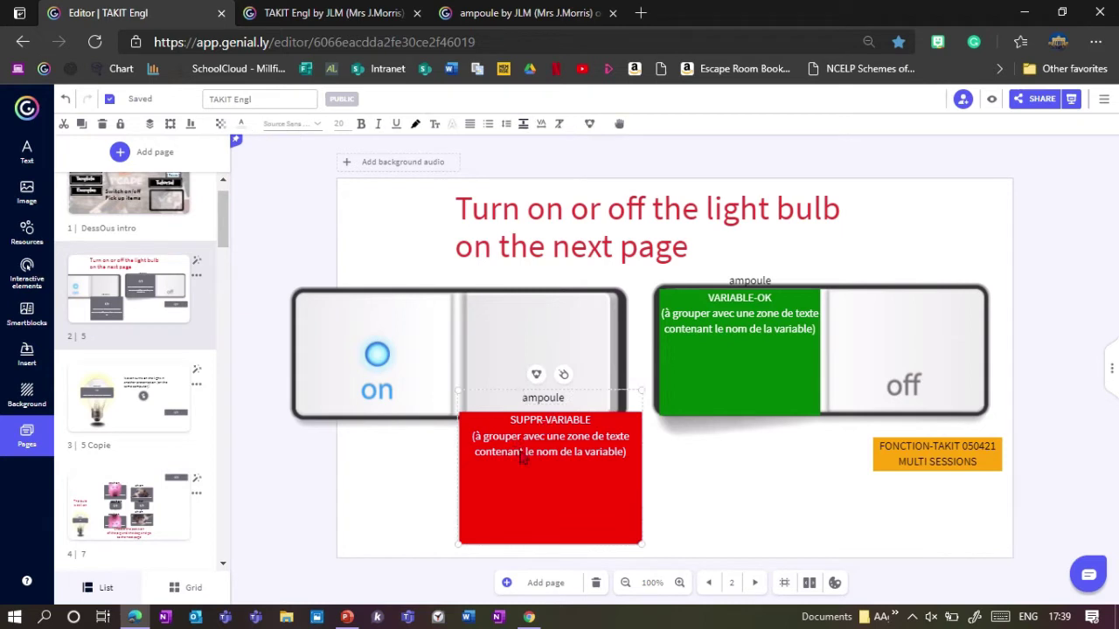
click(536, 375)
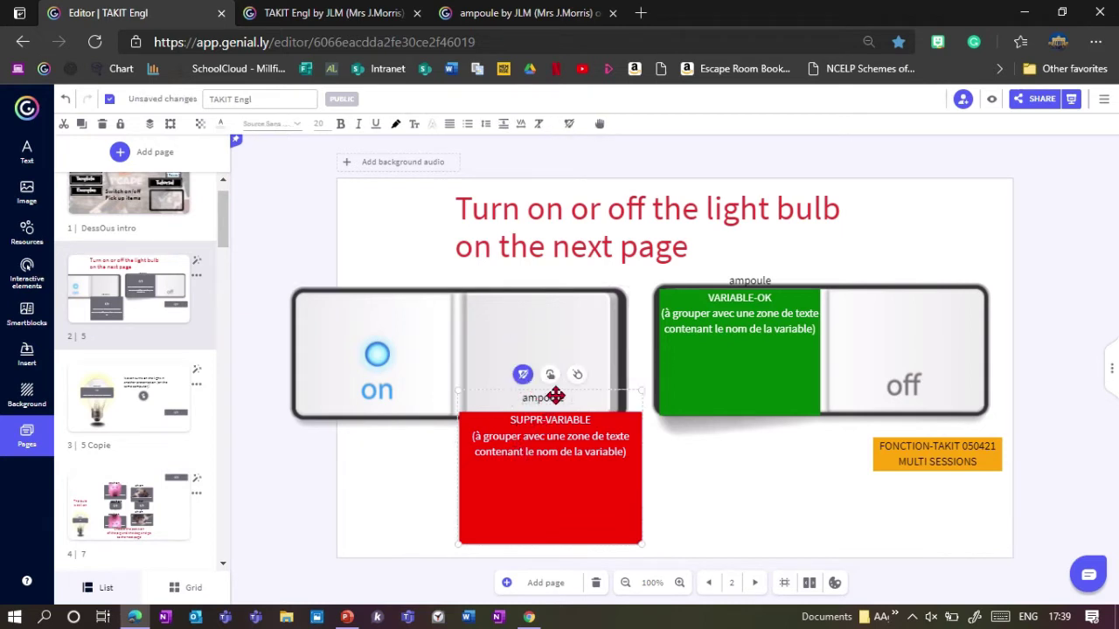
click(737, 325)
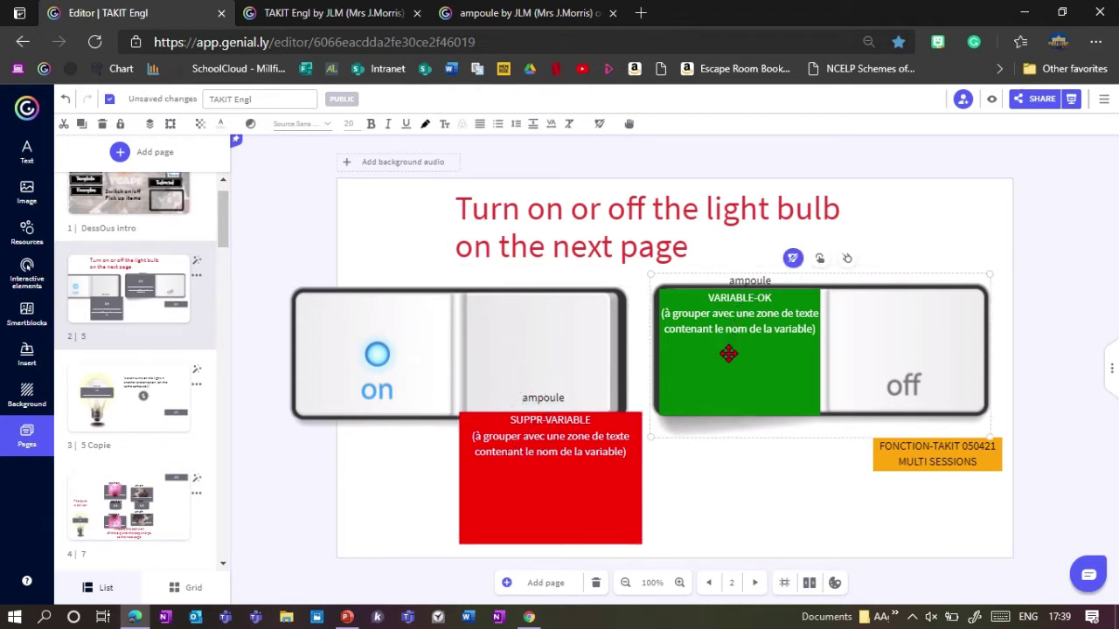
- On page 3, move the stacked bulbs apart so the lit ON-visible bulb and unlit OFF-invisible bulb stand side by side
click(127, 406)
drag(431, 337, 555, 348)
drag(460, 347, 394, 349)
drag(630, 362, 608, 351)
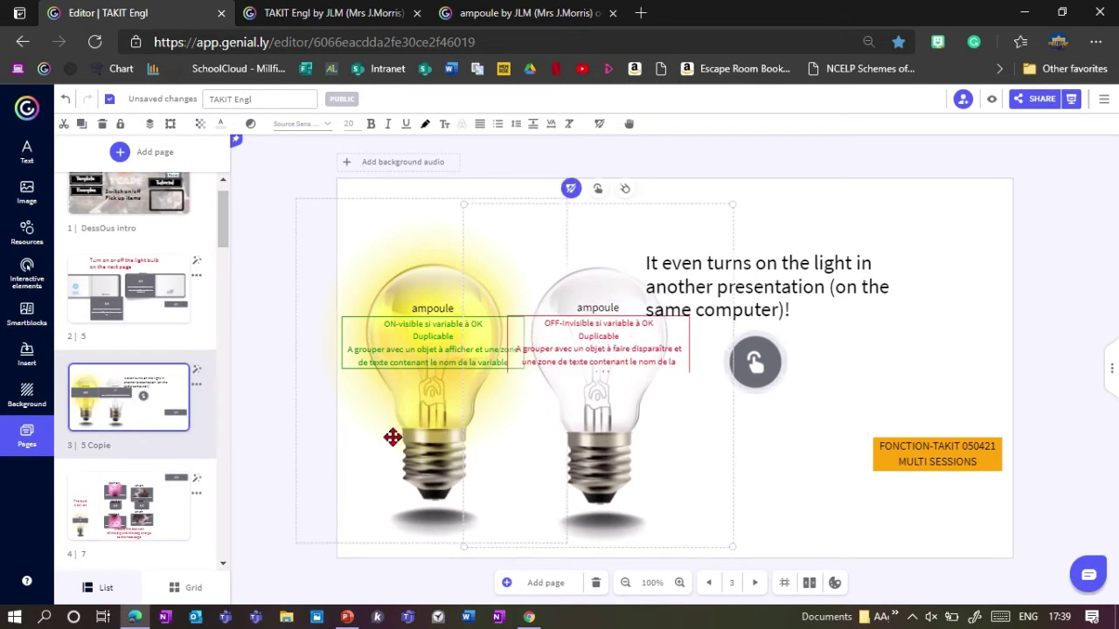
- On page 4, move the upright pig slightly up, and shift the cochon VARIABLE-OK button aside and back over the SUPPR-VARIABLE button
click(113, 521)
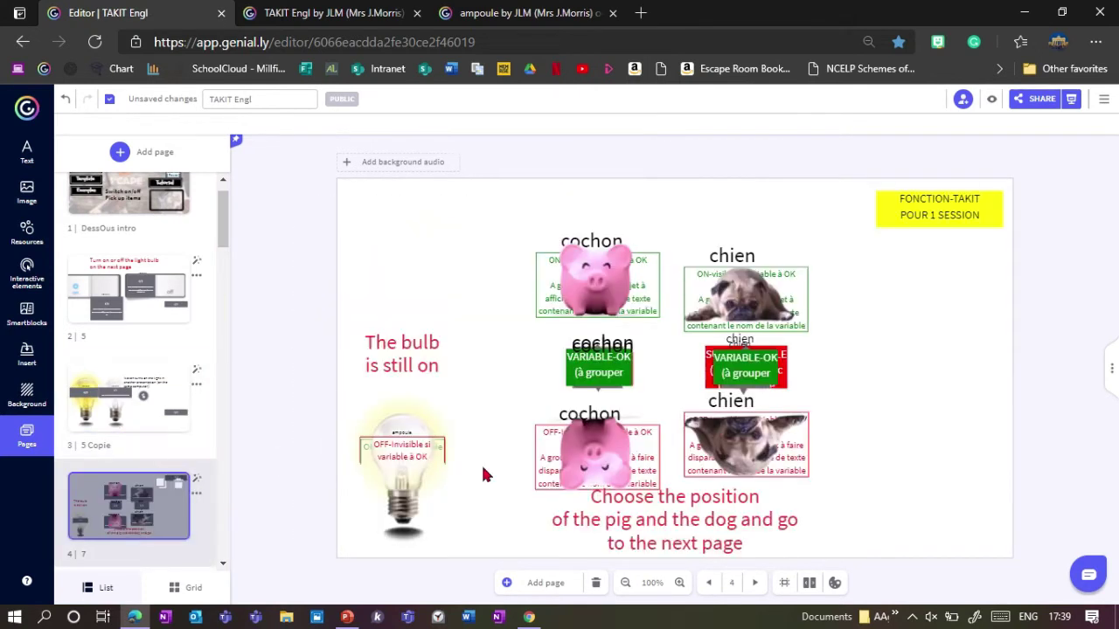
drag(603, 278, 604, 258)
drag(596, 376, 494, 378)
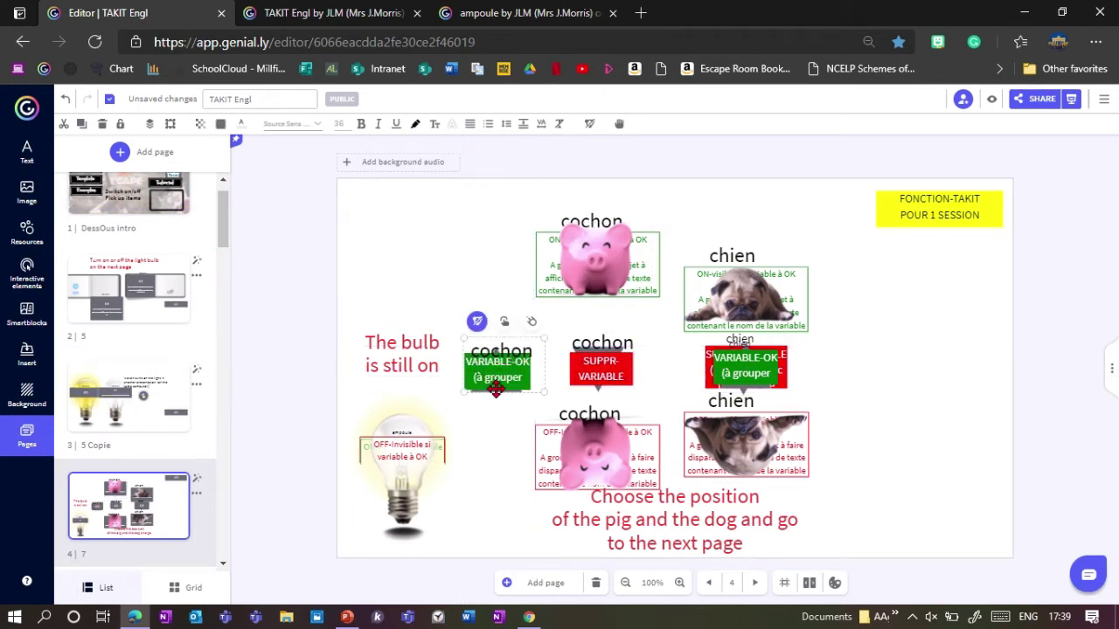
drag(492, 366, 585, 367)
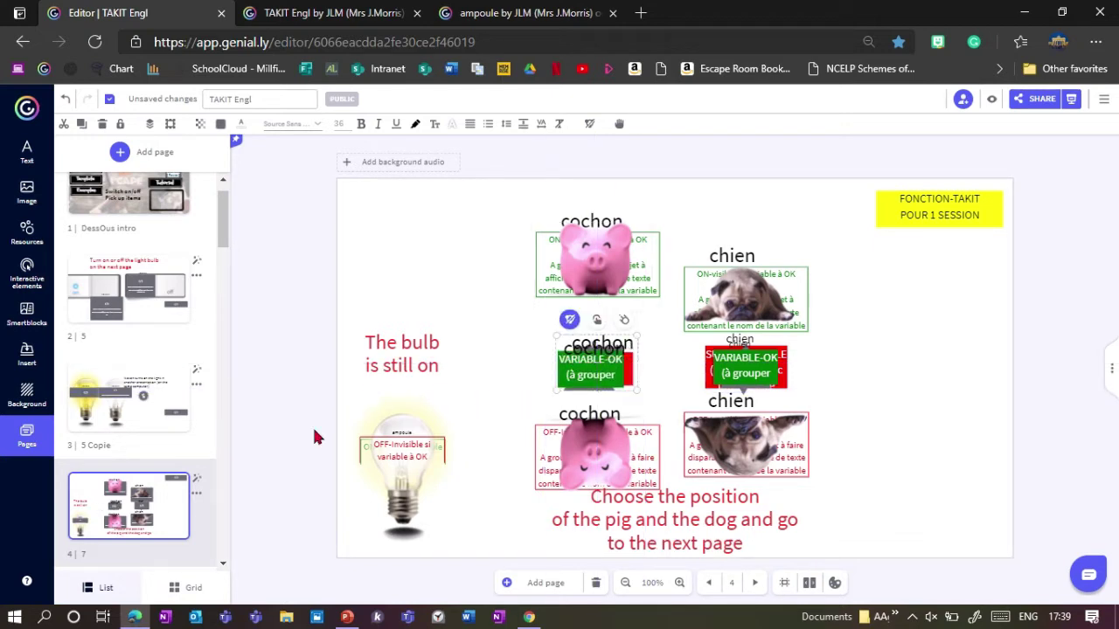
- Reopen the General template 1/2 page and review its TAKIT elements alongside the presentation's other pages
drag(221, 245, 224, 479)
click(109, 428)
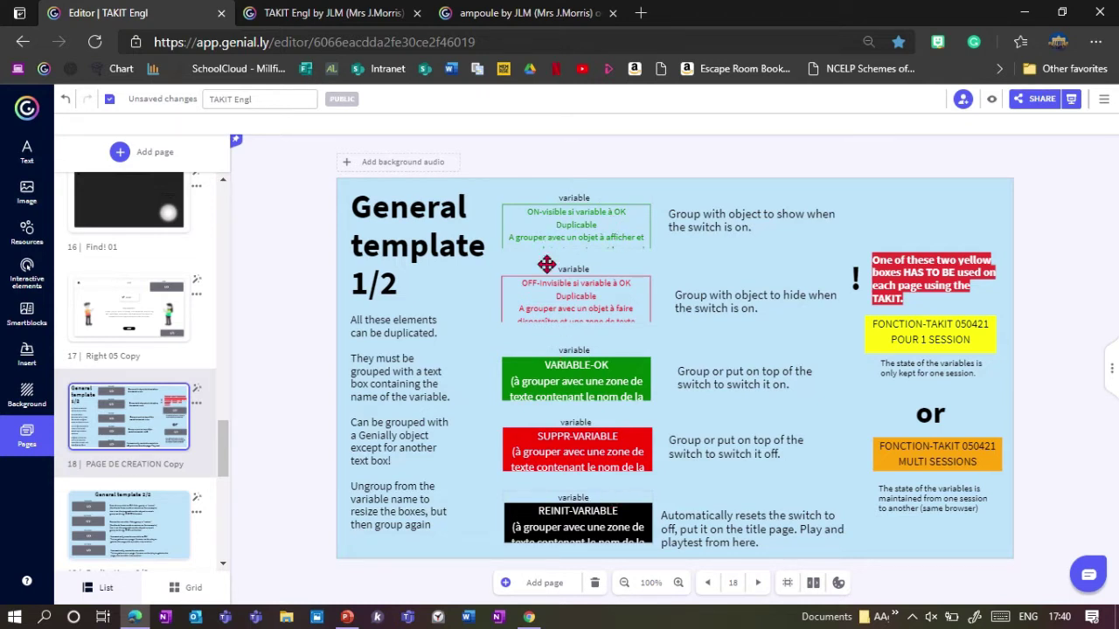
click(223, 455)
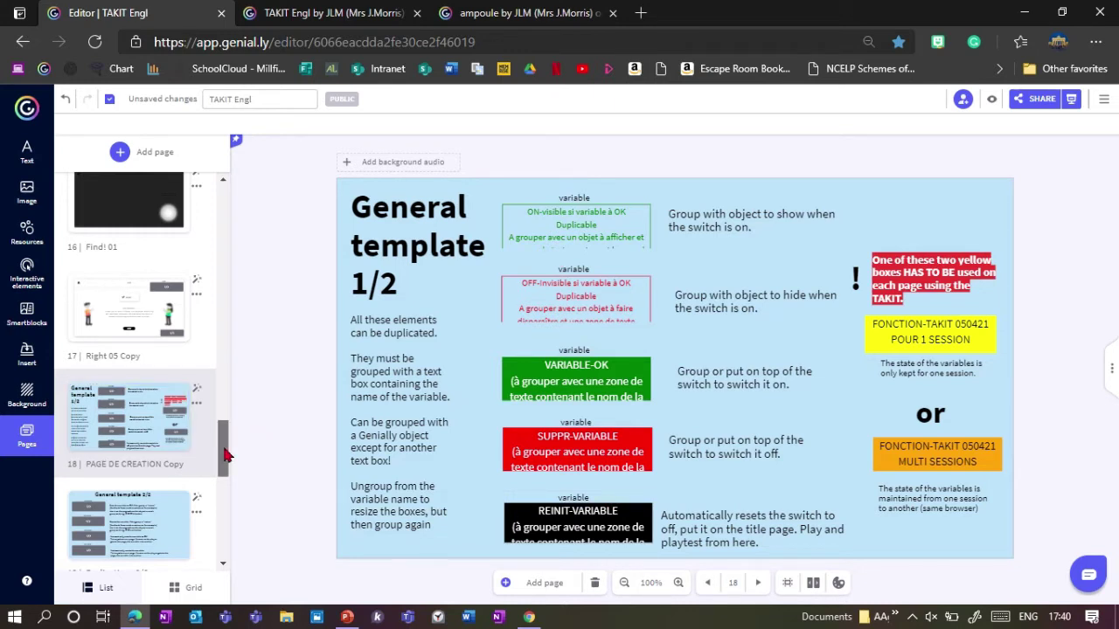
mouse_move(224, 455)
mouse_down()
mouse_move(227, 463)
mouse_move(229, 427)
mouse_move(232, 460)
mouse_up()
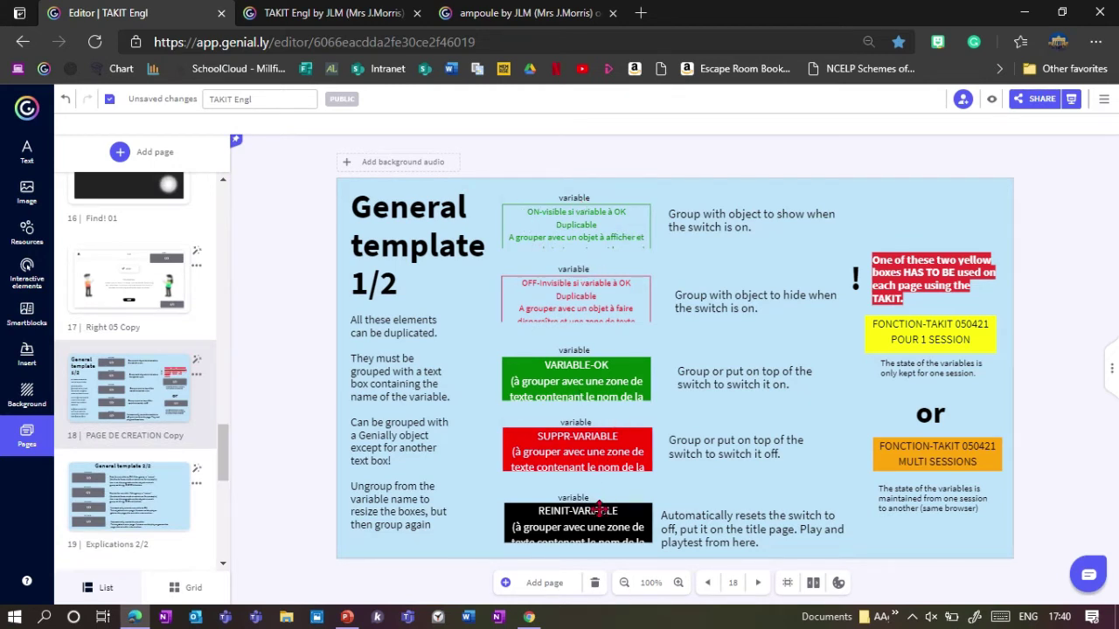
drag(226, 456, 229, 272)
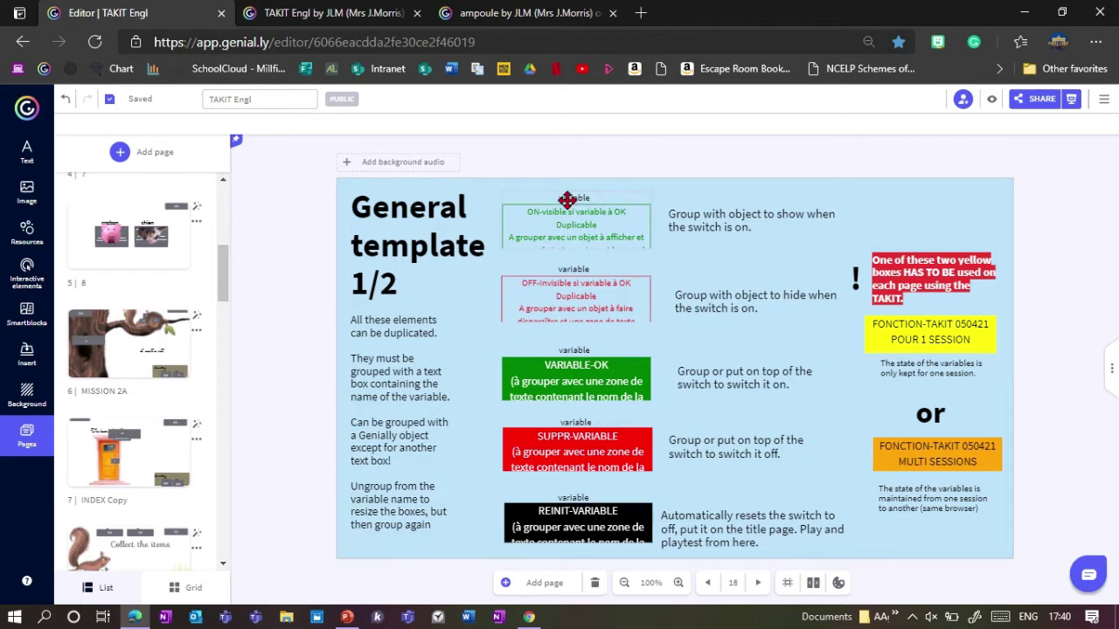
drag(230, 293, 226, 229)
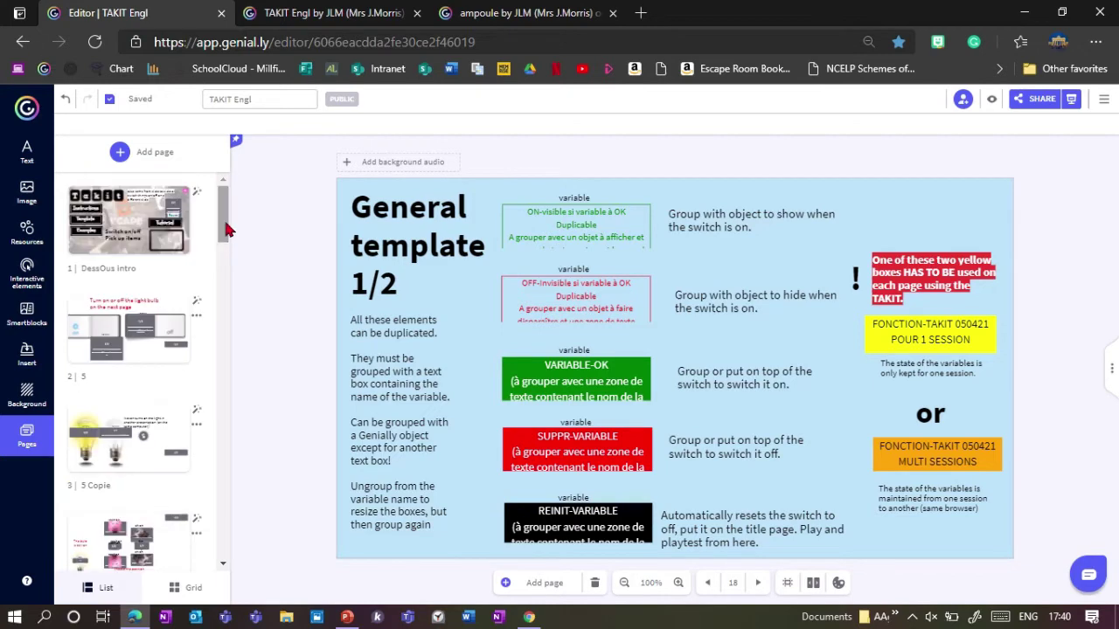
- Review the on/off switches on page 2 and the lit and unlit bulb groups on page 3
click(128, 367)
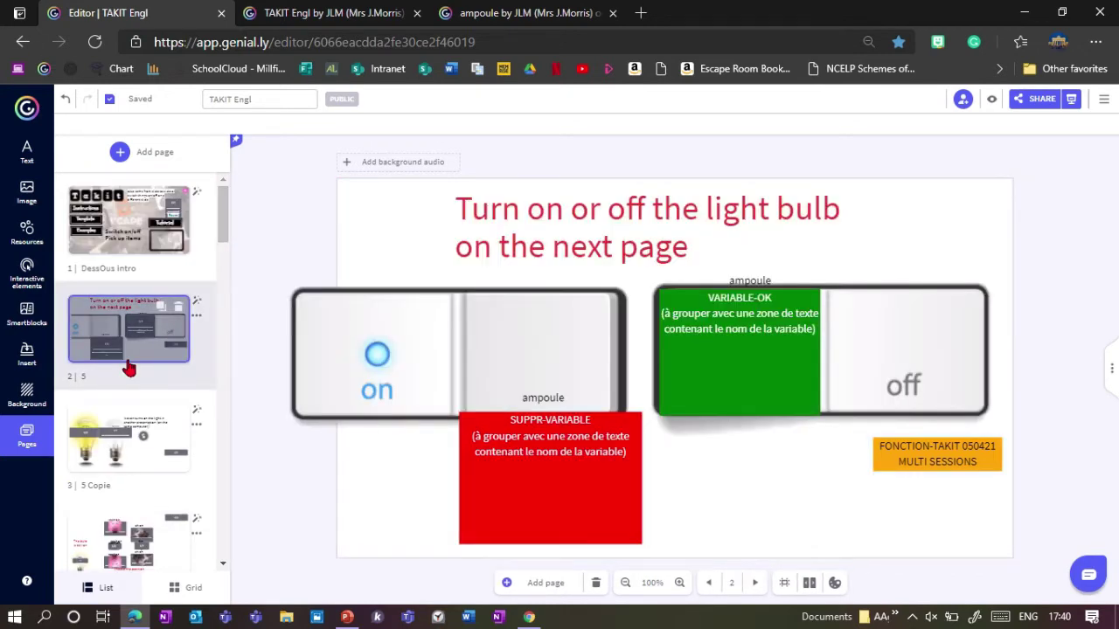
click(128, 437)
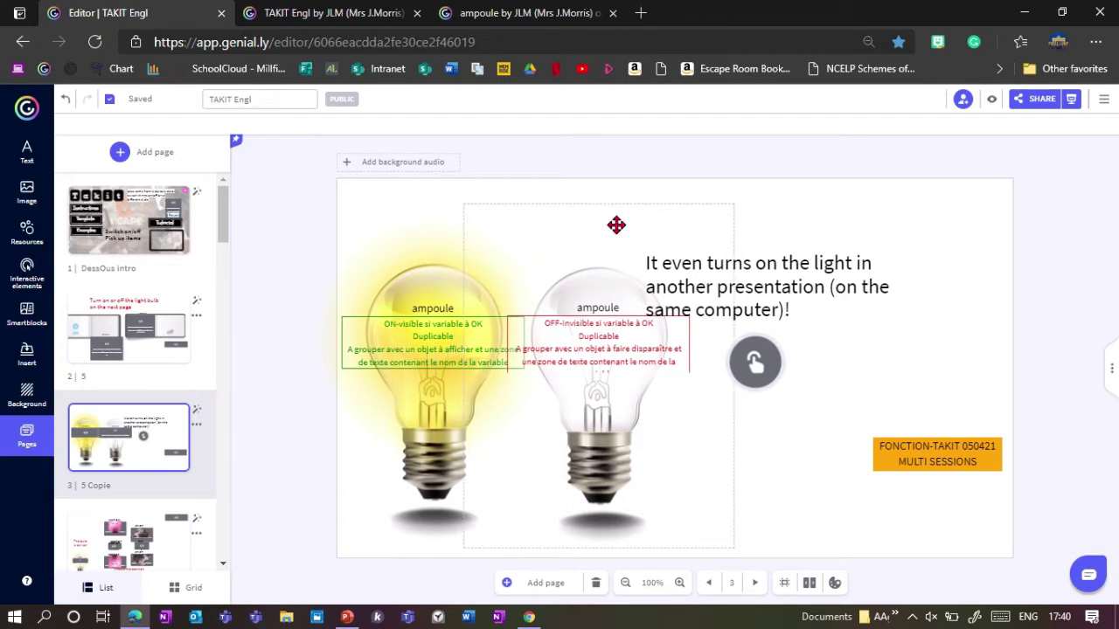
click(754, 215)
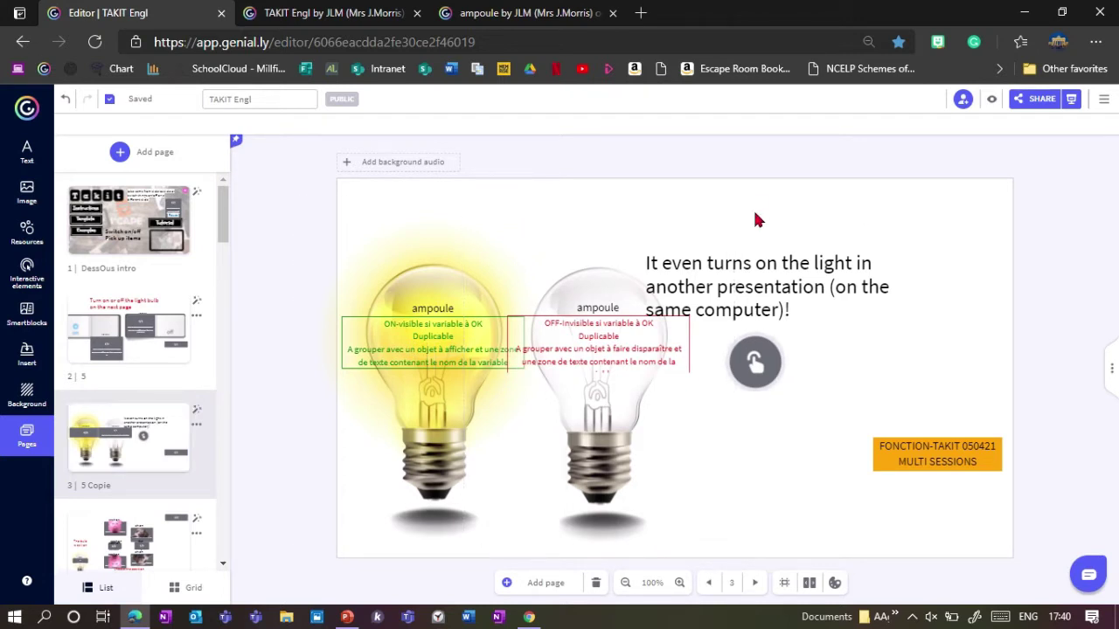
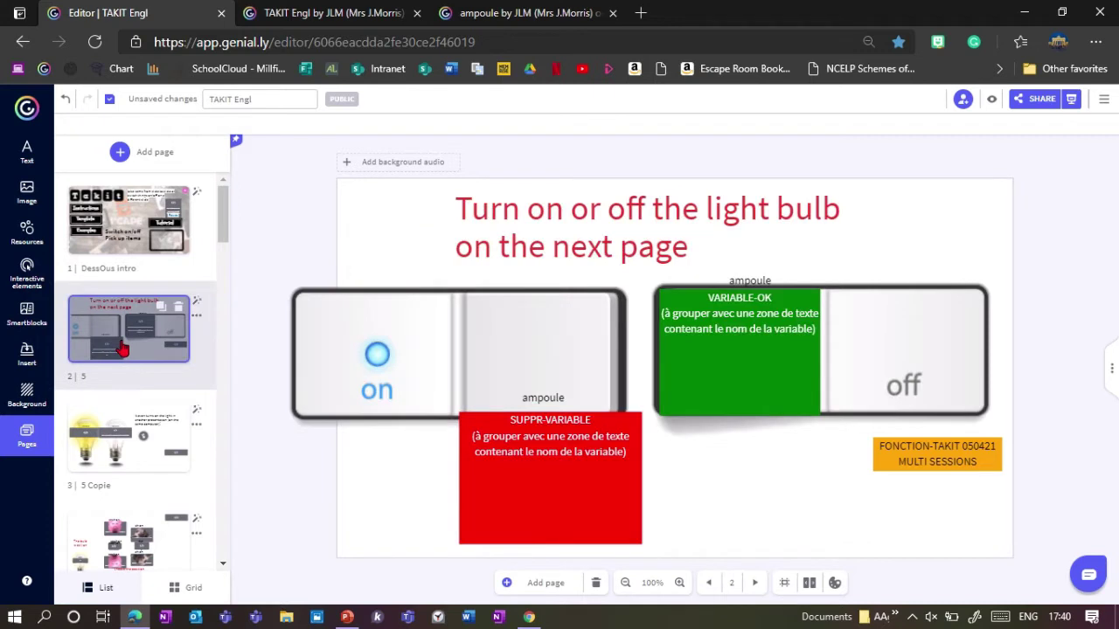
- On page 2, place the red SUPPR-VARIABLE box below the on switch and pull the green VARIABLE-OK box below the off switch
drag(551, 482, 515, 495)
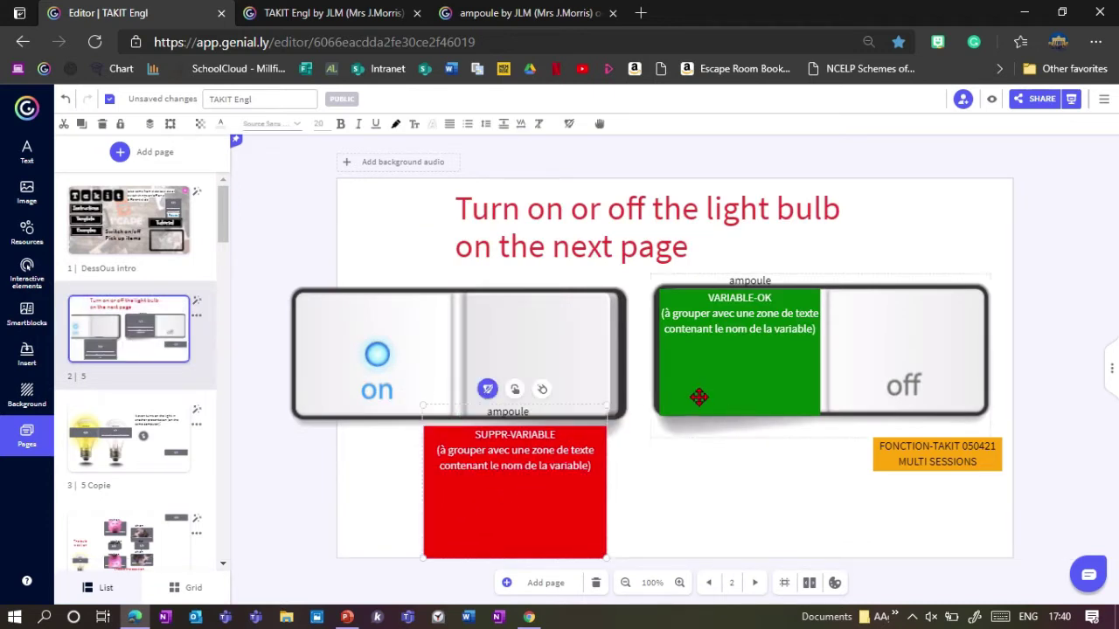
drag(709, 355, 708, 506)
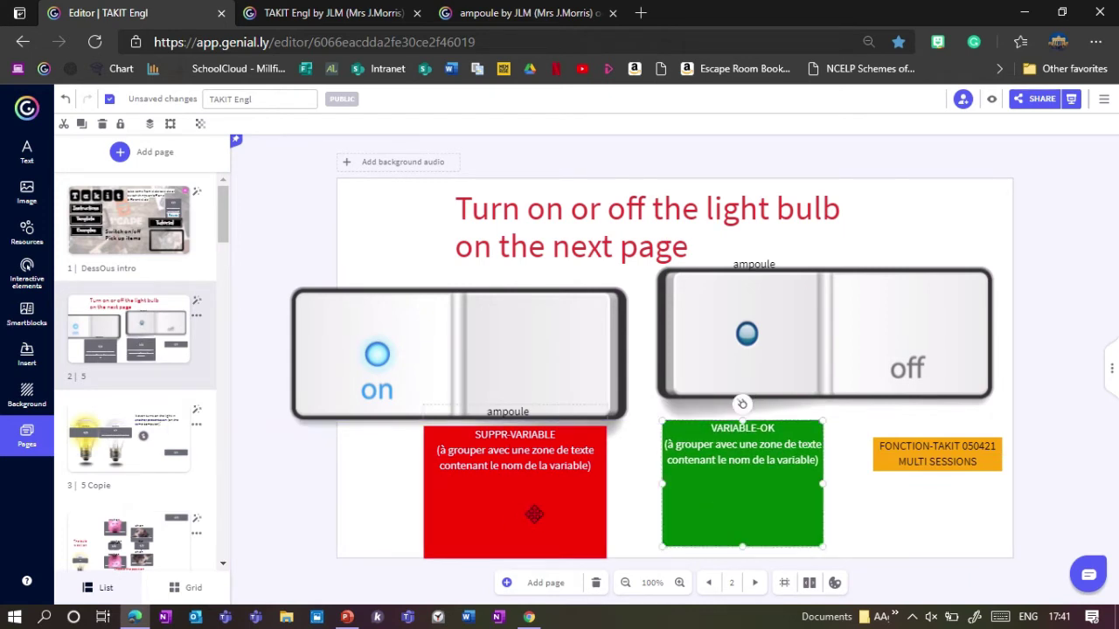
drag(535, 514, 540, 517)
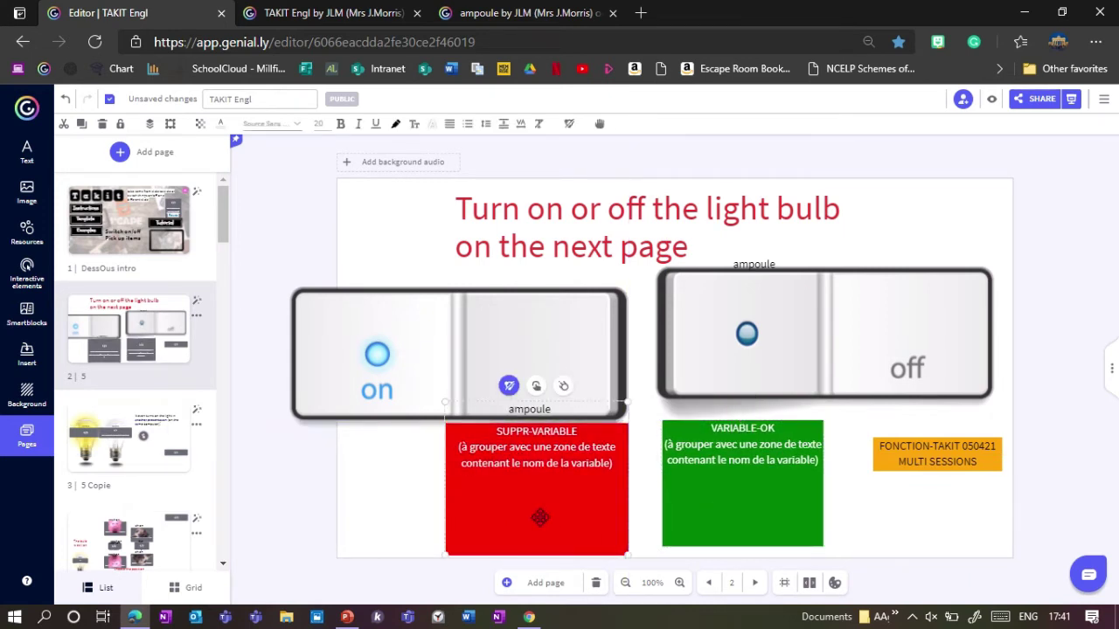
click(704, 505)
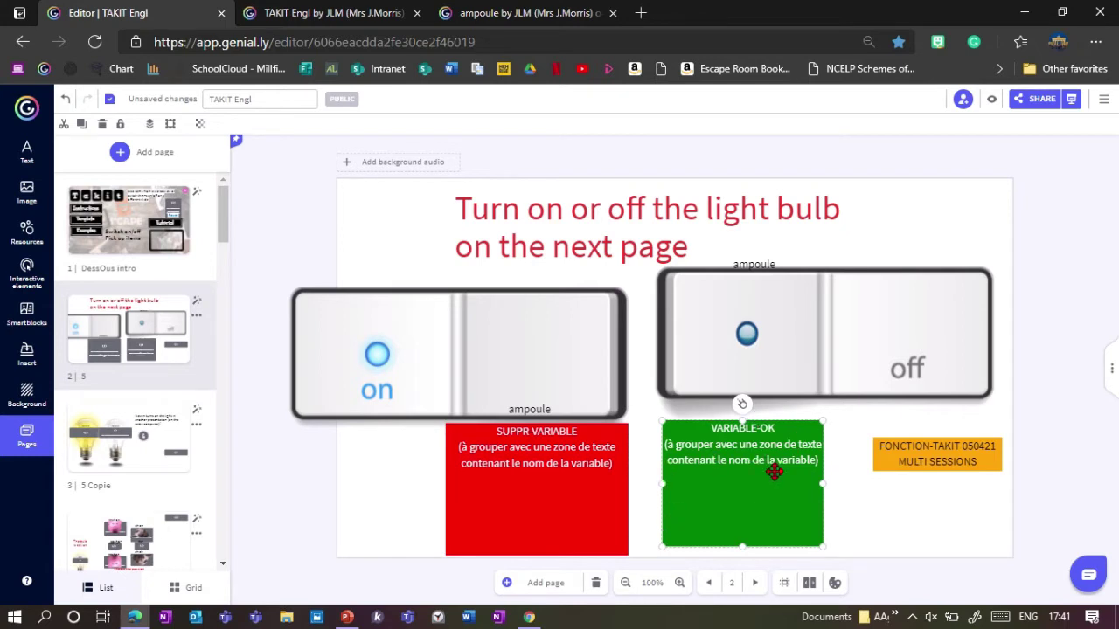
- Group the off switch's ampoule label with the green VARIABLE-OK box, and shift the orange FONCTION-TAKIT MULTI SESSIONS box slightly closer to it
drag(754, 273, 758, 413)
shift+click(727, 476)
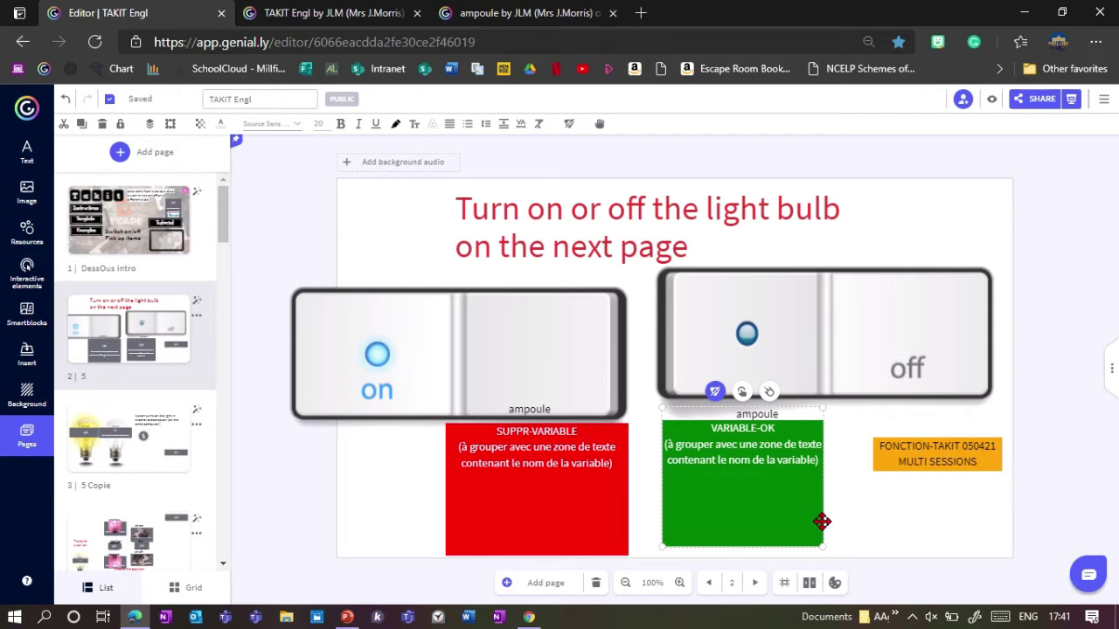
drag(558, 479, 558, 476)
drag(934, 452, 913, 463)
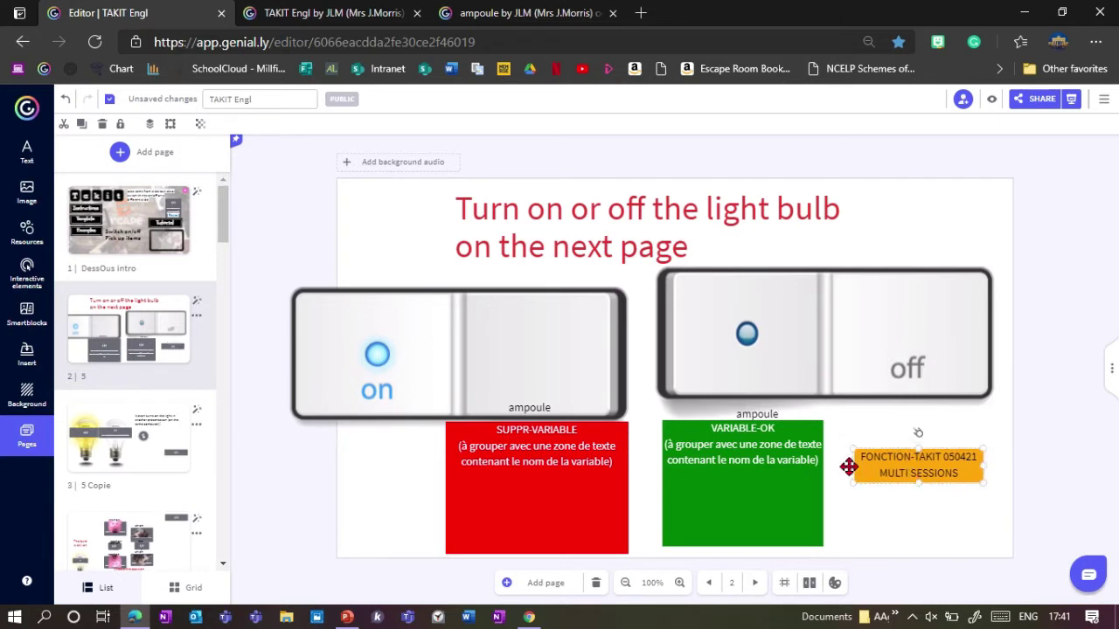
- Open the General template 2/2 page and nudge the yellow FONCTION-TAKIT POUR 1 SESSION box slightly up, away from the orange one
drag(221, 234, 229, 509)
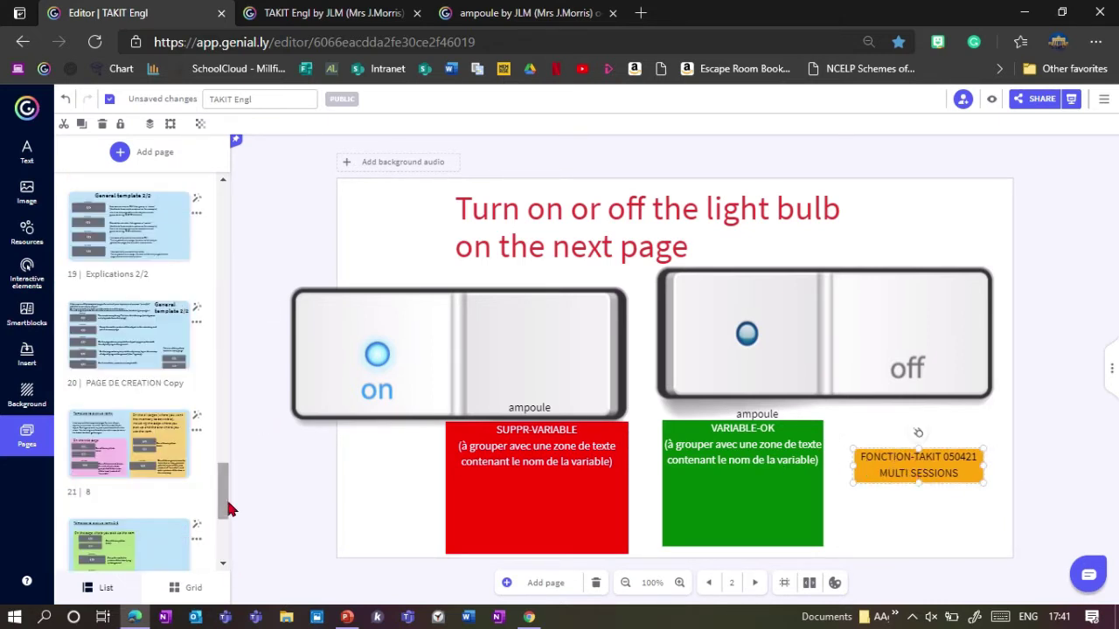
click(114, 338)
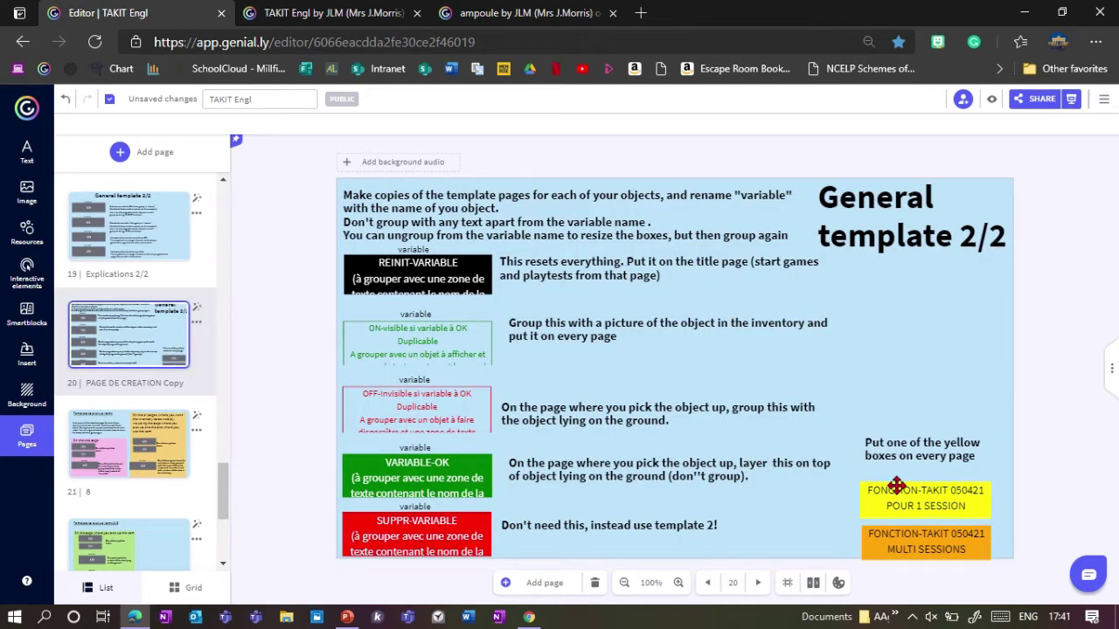
click(945, 506)
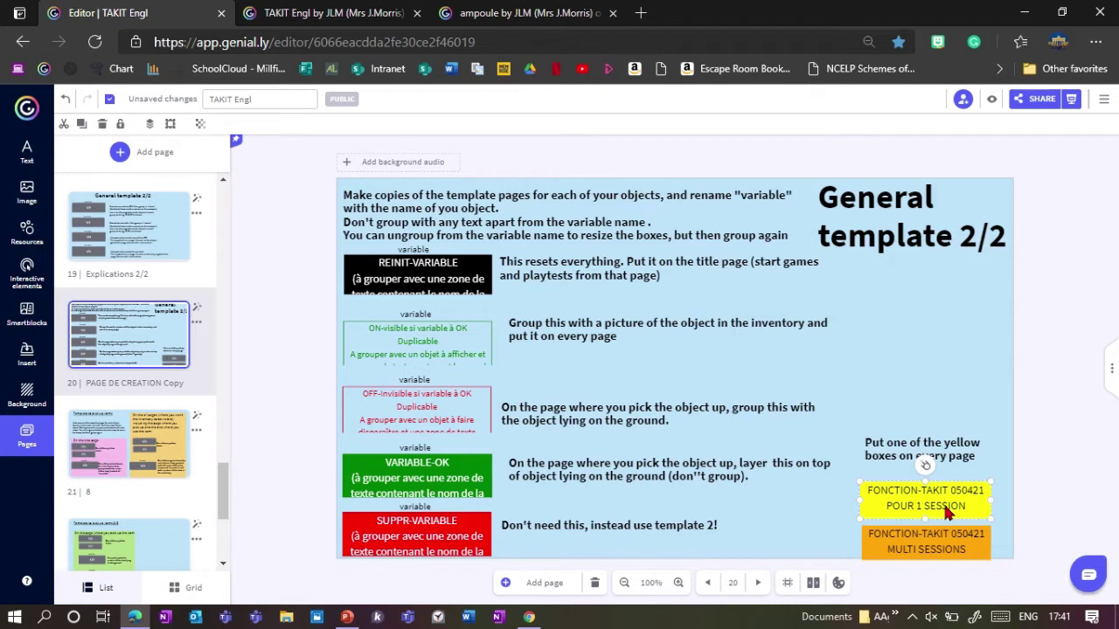
drag(945, 506, 942, 500)
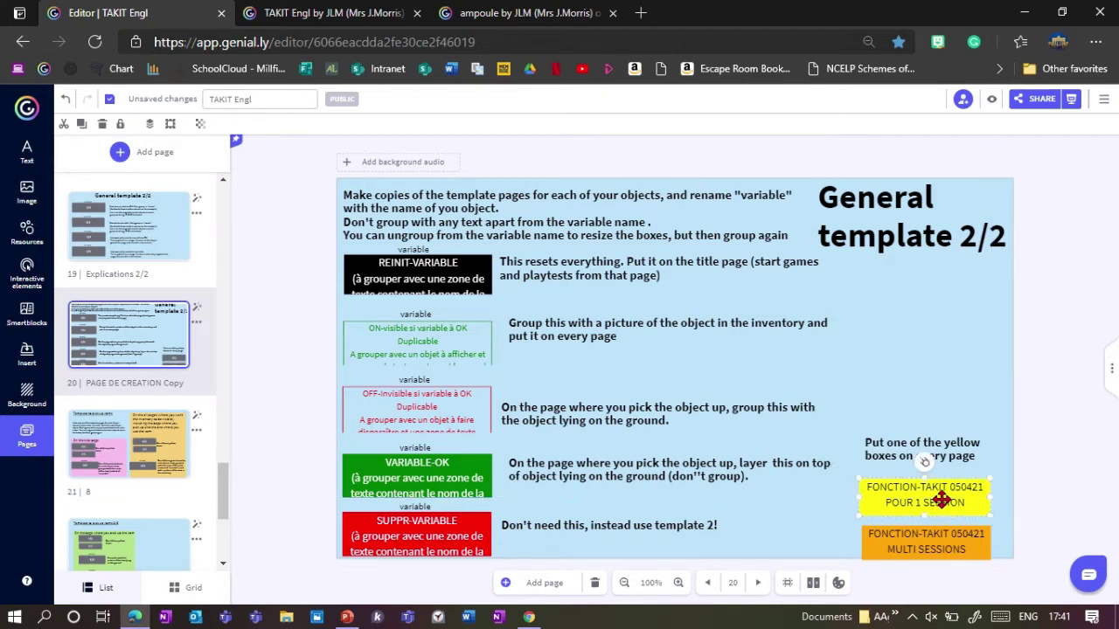
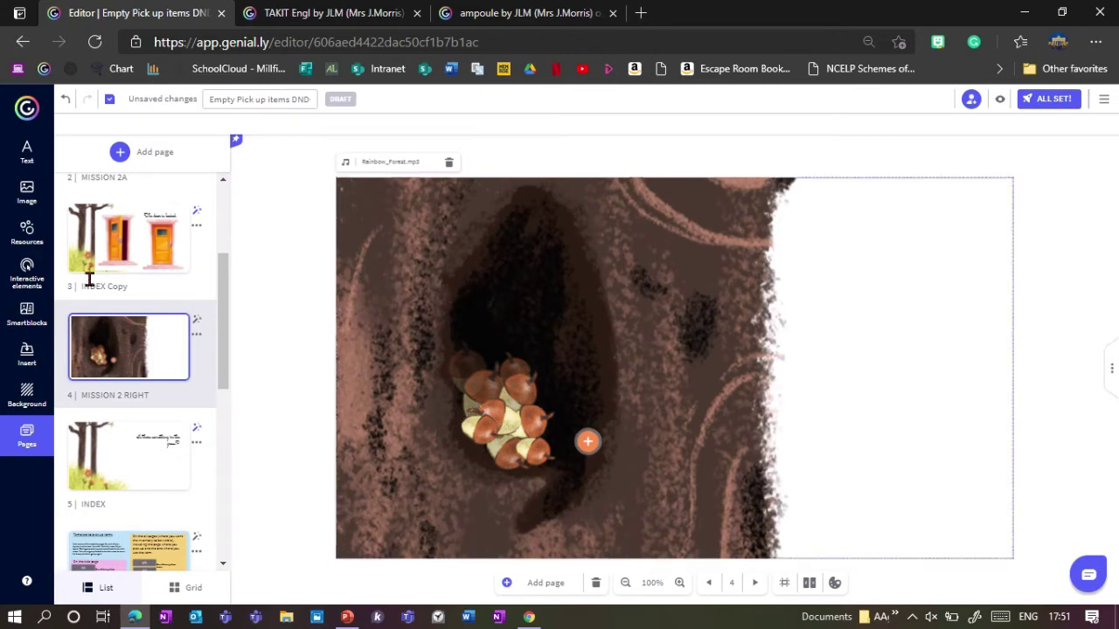
- In the Empty Pick up items presentation, examine the collectible nut on page 4 and the key in the grass on page 5
click(128, 317)
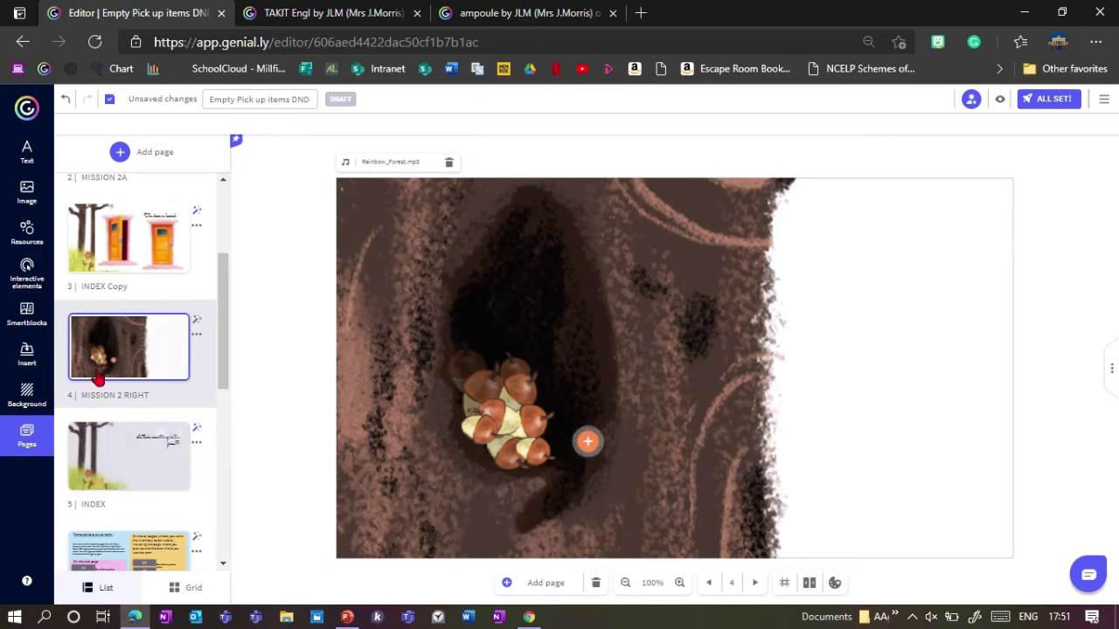
drag(516, 420, 582, 445)
click(109, 461)
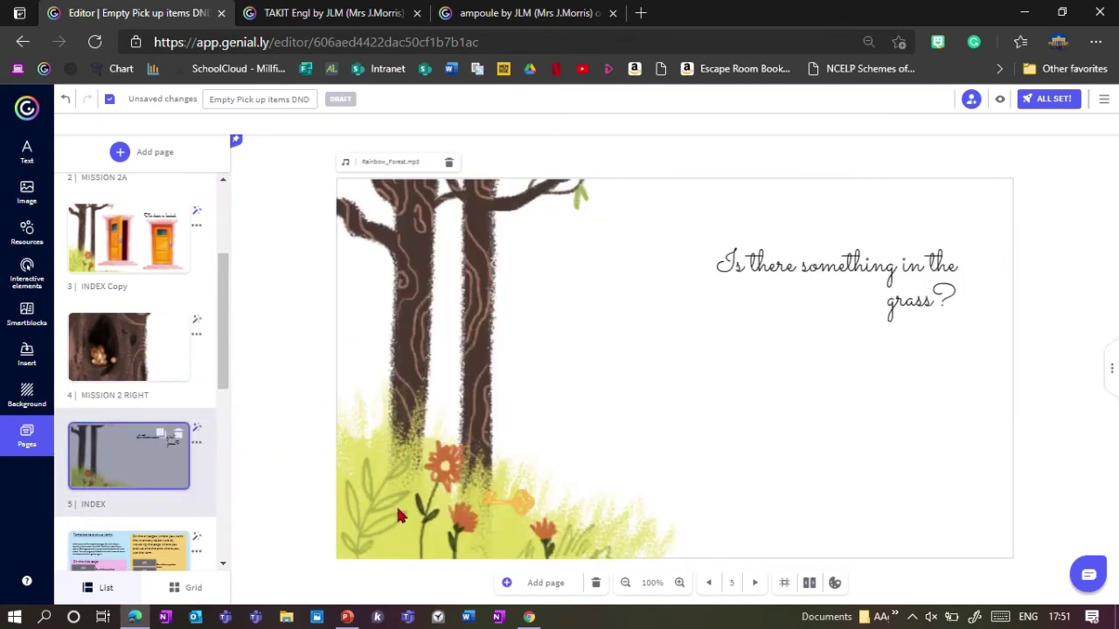
click(503, 516)
- Copy the yellow POUR 1 SESSION box and black REINIT-VARIABLE group from the page 6 template onto the right side of the cover page
drag(224, 369, 224, 420)
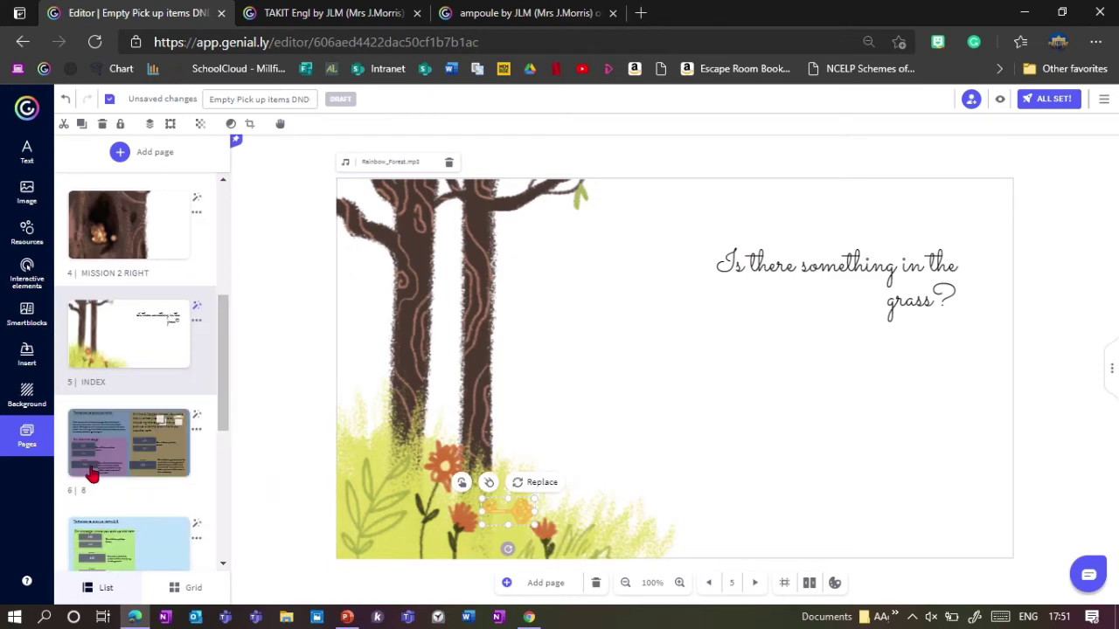
click(92, 474)
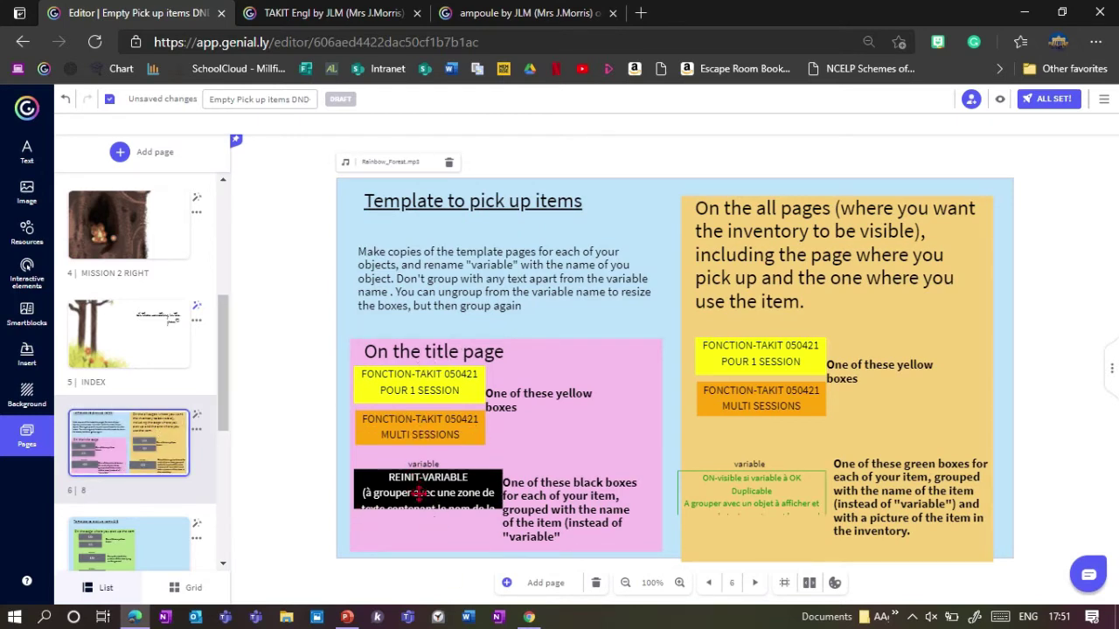
click(407, 390)
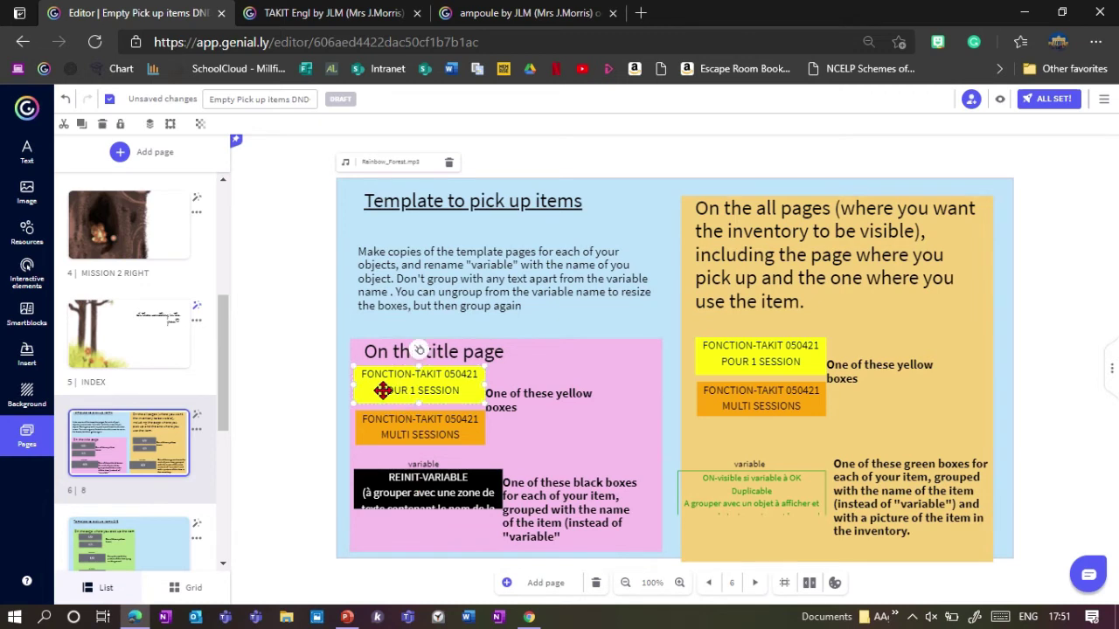
click(423, 492)
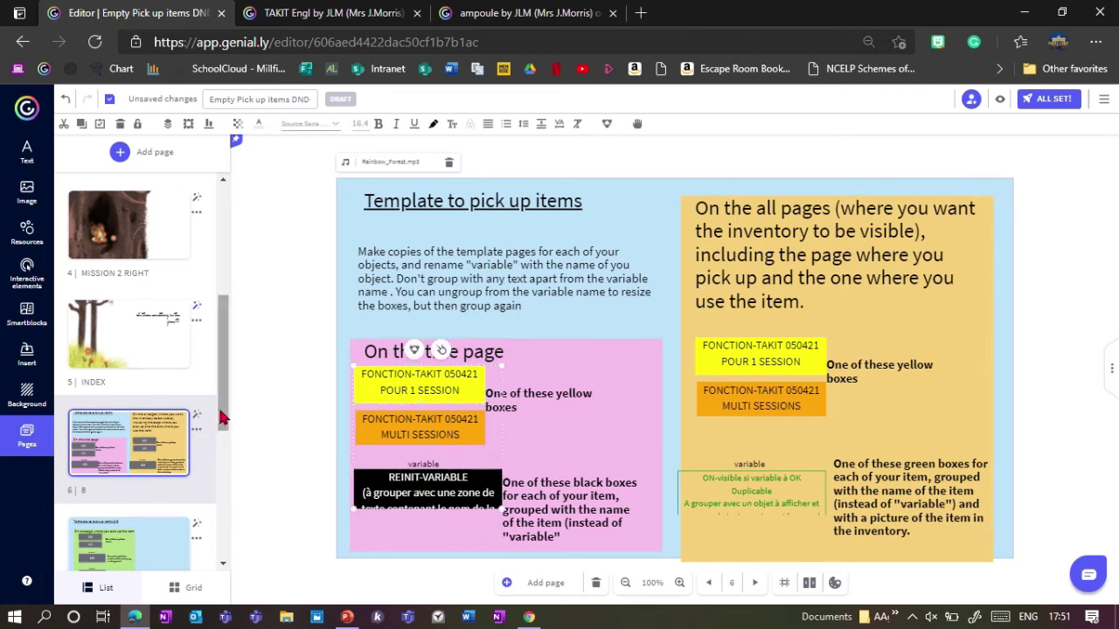
drag(223, 418, 227, 297)
click(175, 245)
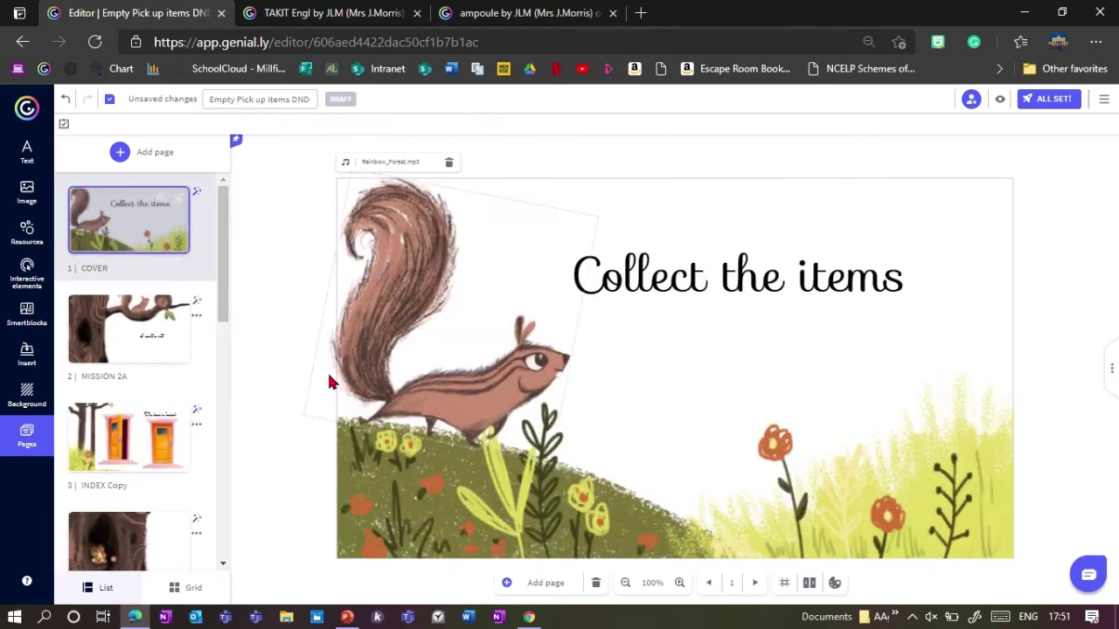
key(ctrl+v)
drag(424, 387, 924, 329)
- Arrange the black REINIT-VARIABLE group in the cover's upper right corner, with the yellow FONCTION-TAKIT box beside it above the title
click(921, 289)
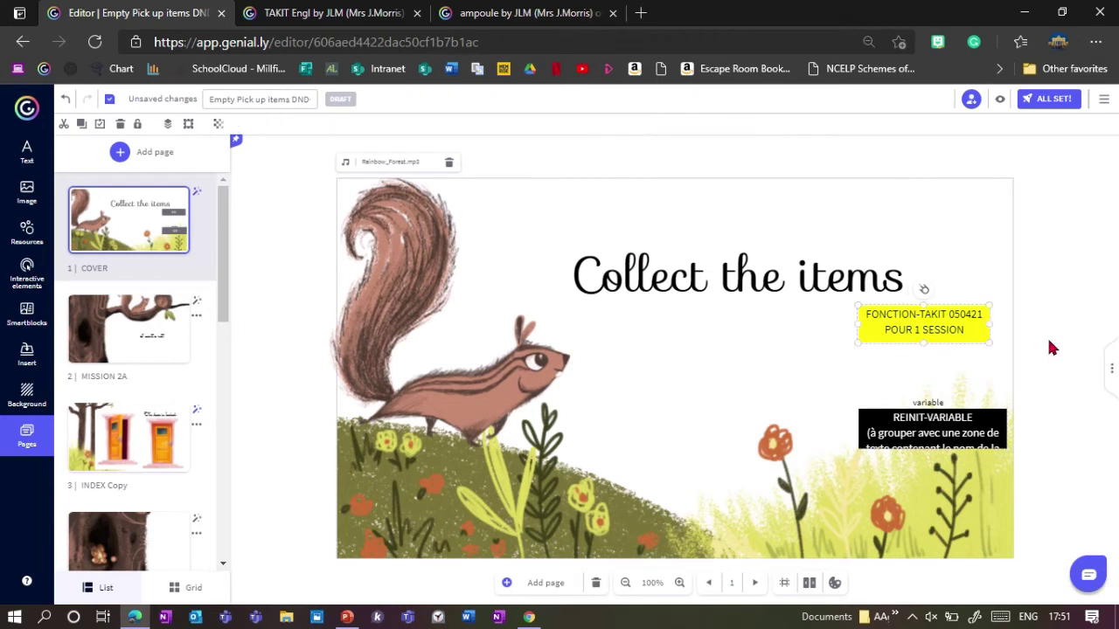
drag(932, 432, 929, 229)
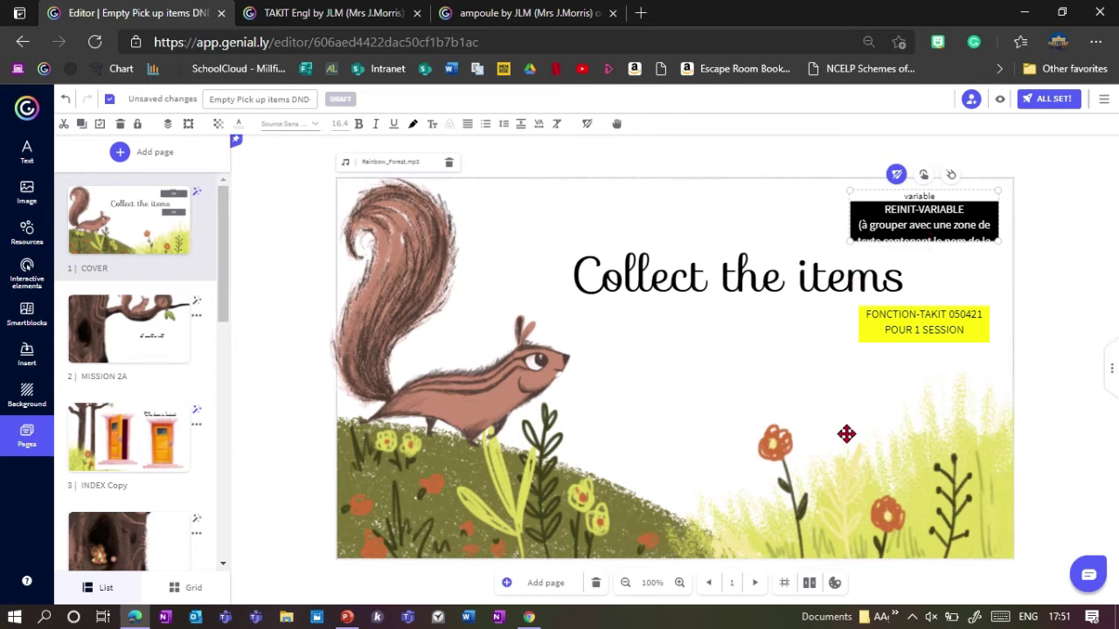
drag(914, 332, 740, 223)
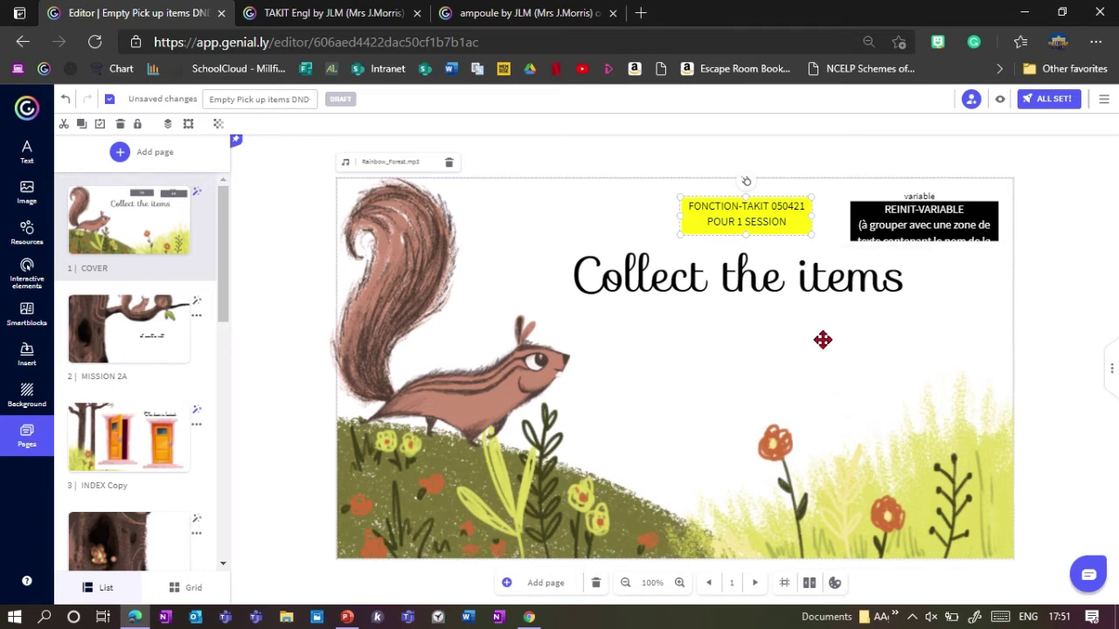
drag(773, 218, 801, 225)
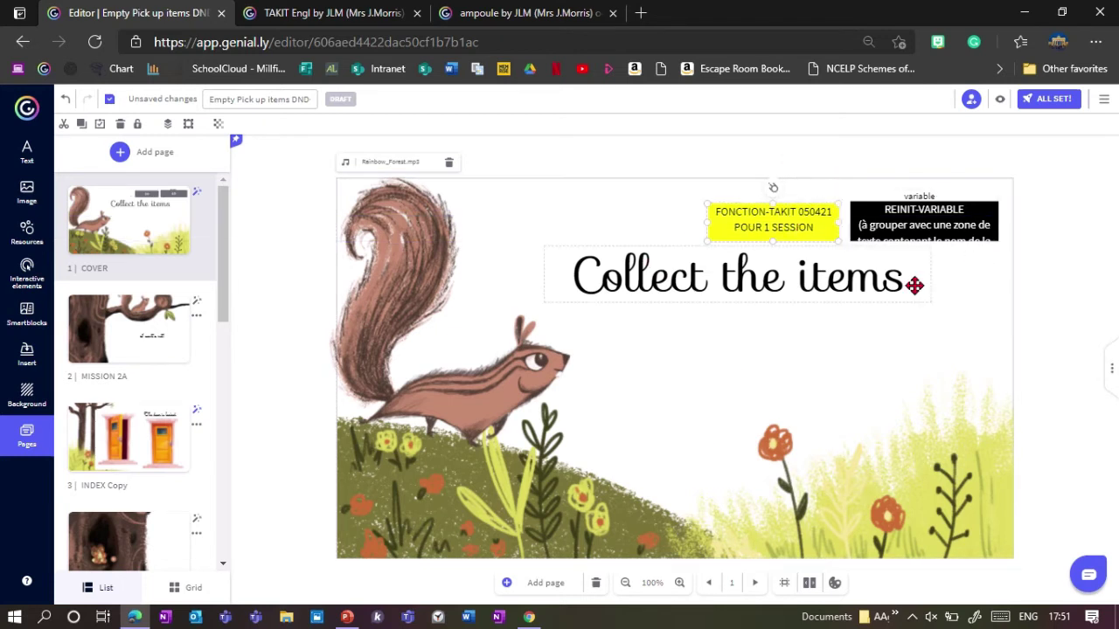
- Duplicate the REINIT-VARIABLE group on the cover and place the copy below the end of the title
click(913, 220)
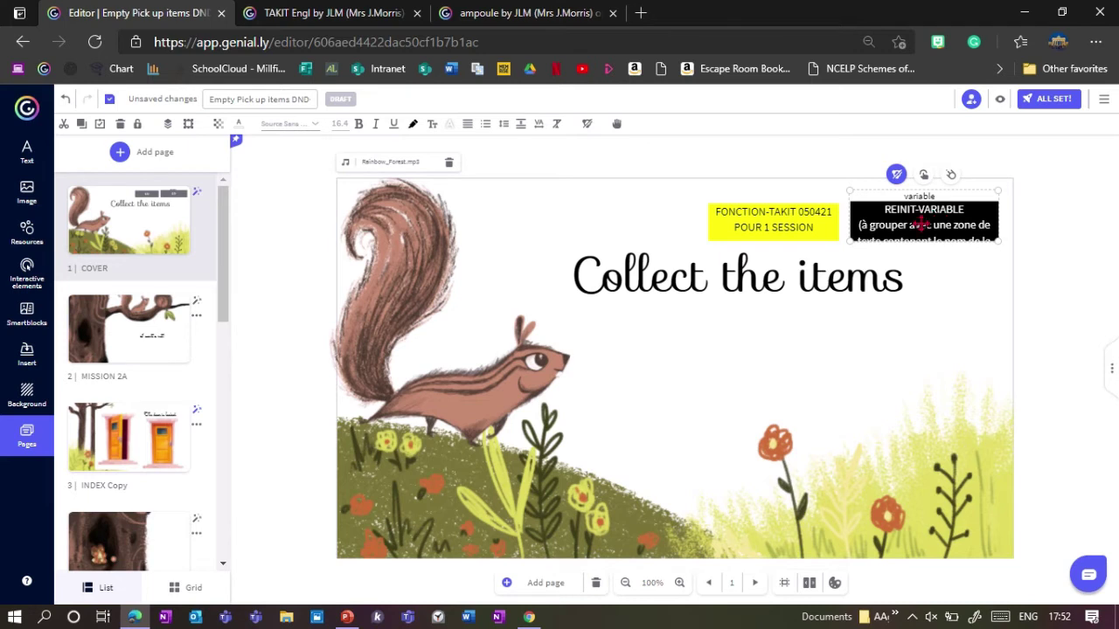
drag(920, 225, 929, 347)
key(ctrl+d)
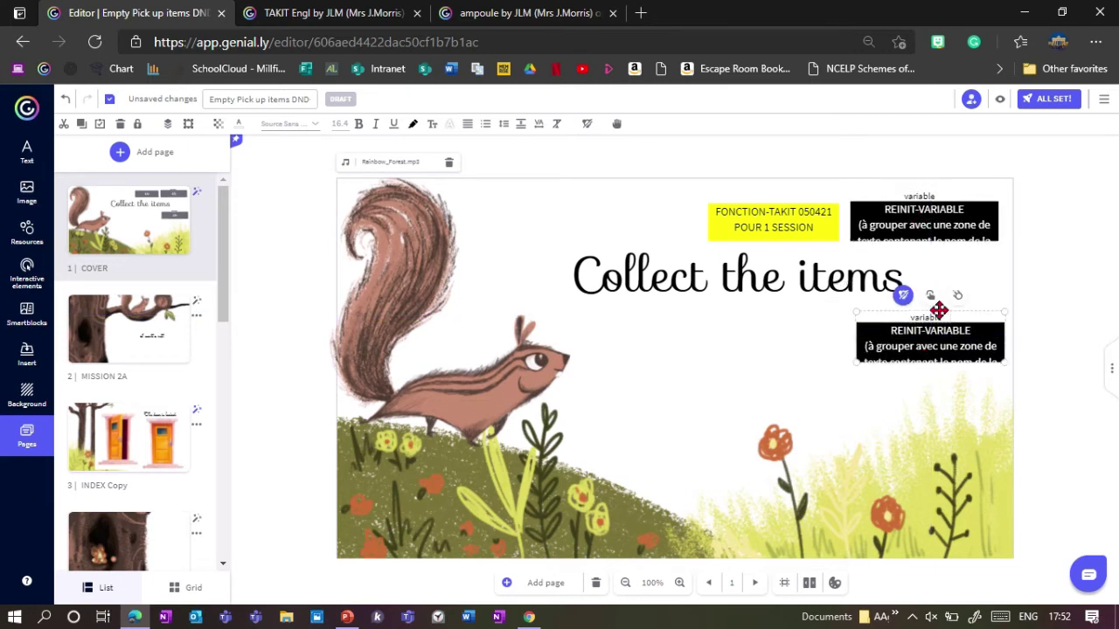
- Rename the variable labels of the two REINIT-VARIABLE groups to "key" for the upper one and "nut" for the lower one
drag(923, 194, 904, 268)
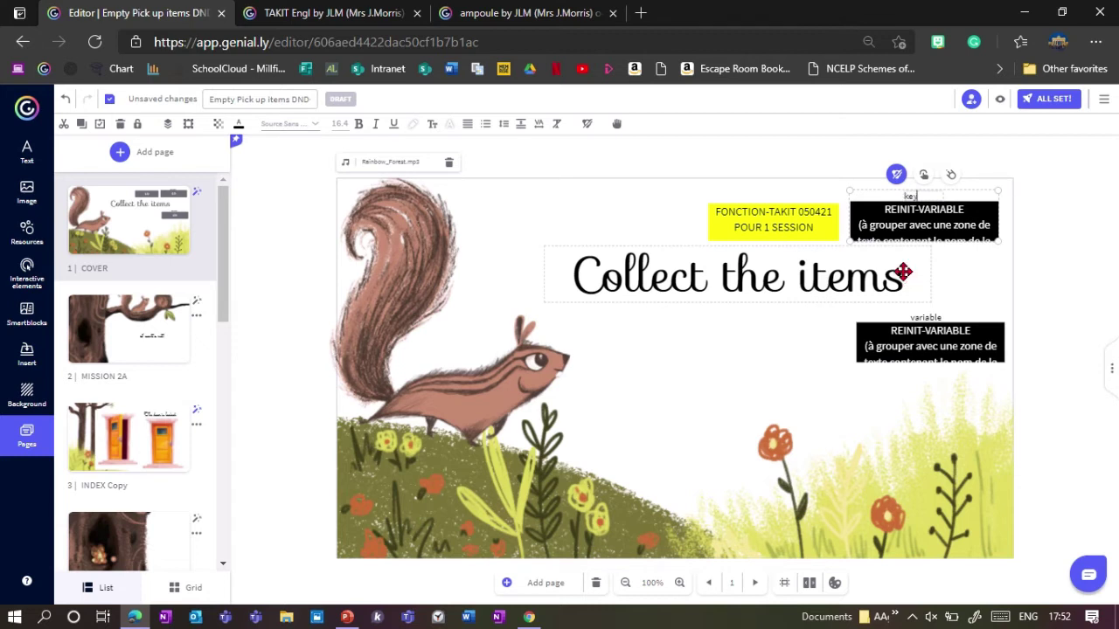
double_click(932, 318)
text(n)
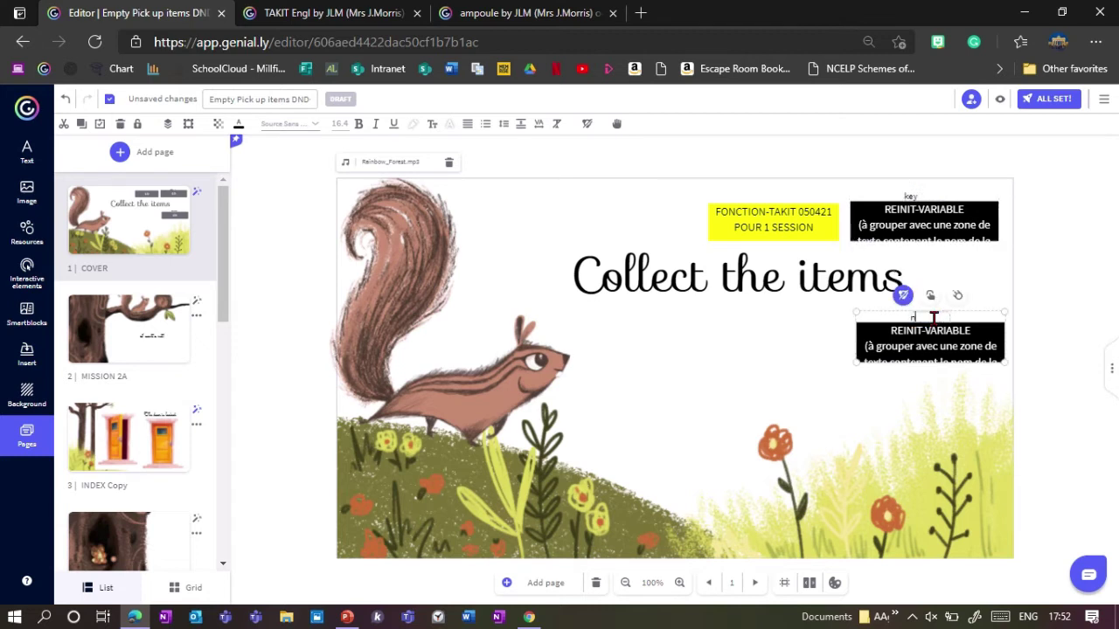
text(ut)
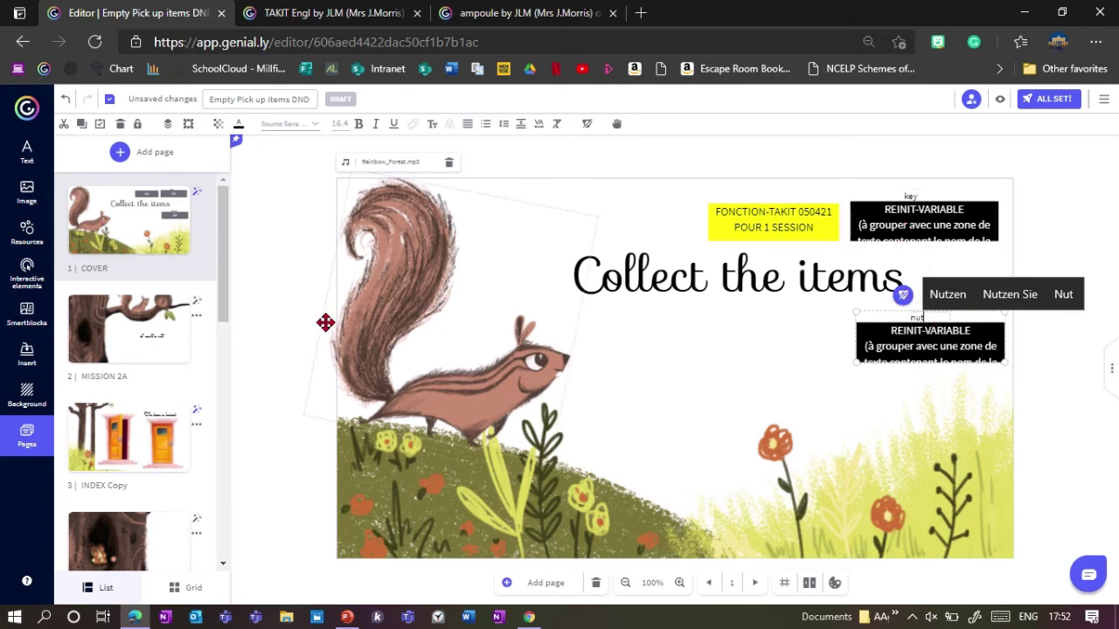
click(273, 322)
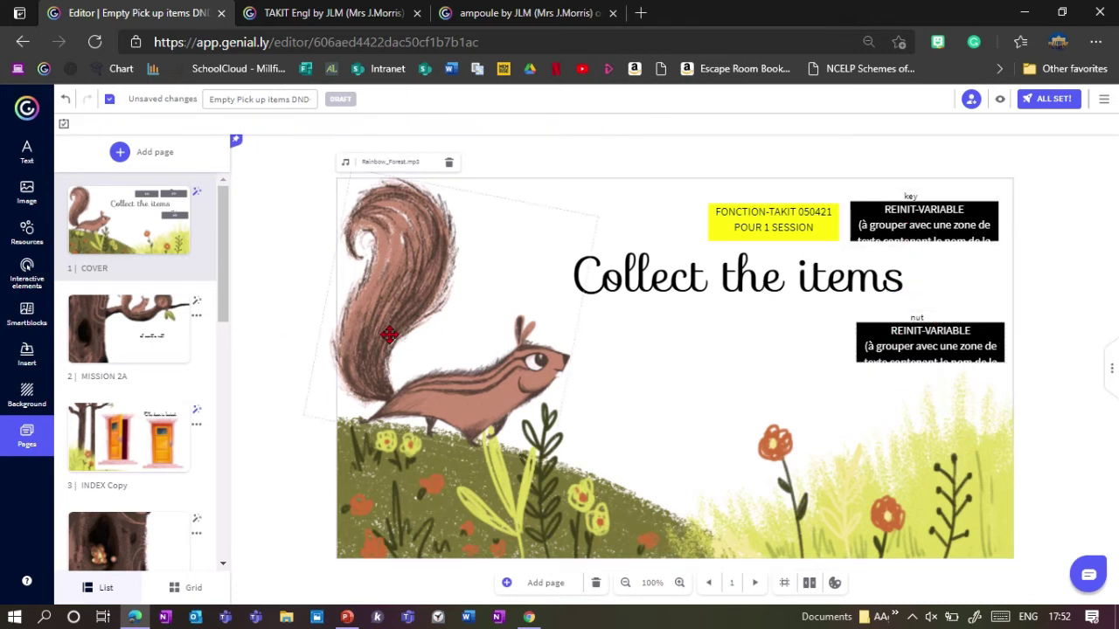
- Copy the orange key from the grass on page 5 and place the copy upright in the page's lower right corner
scroll(224, 284, down, 1)
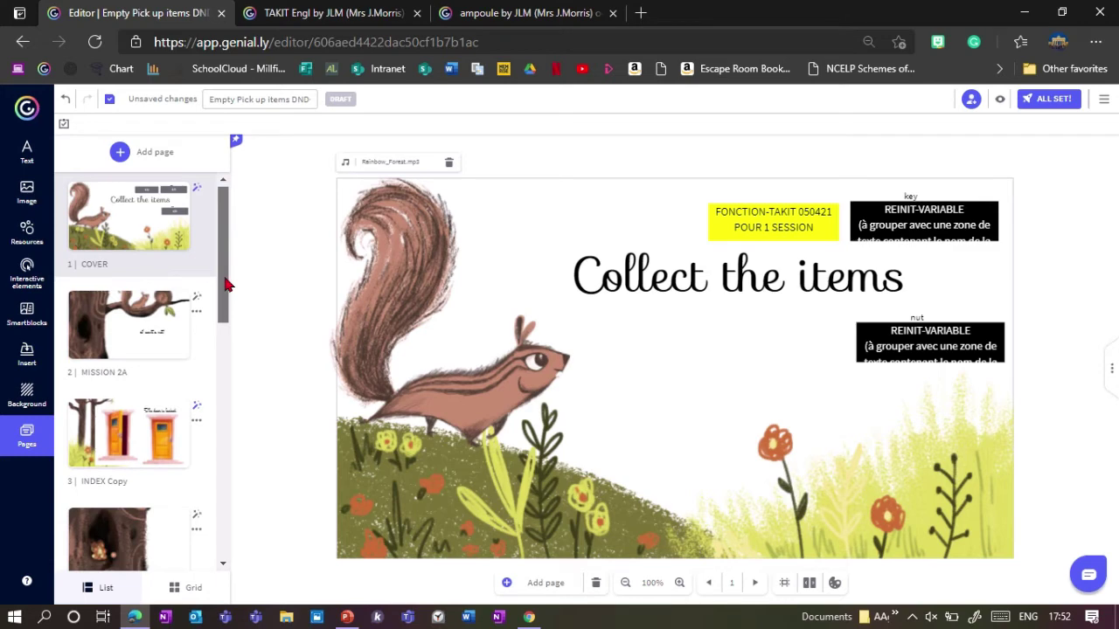
drag(225, 284, 225, 365)
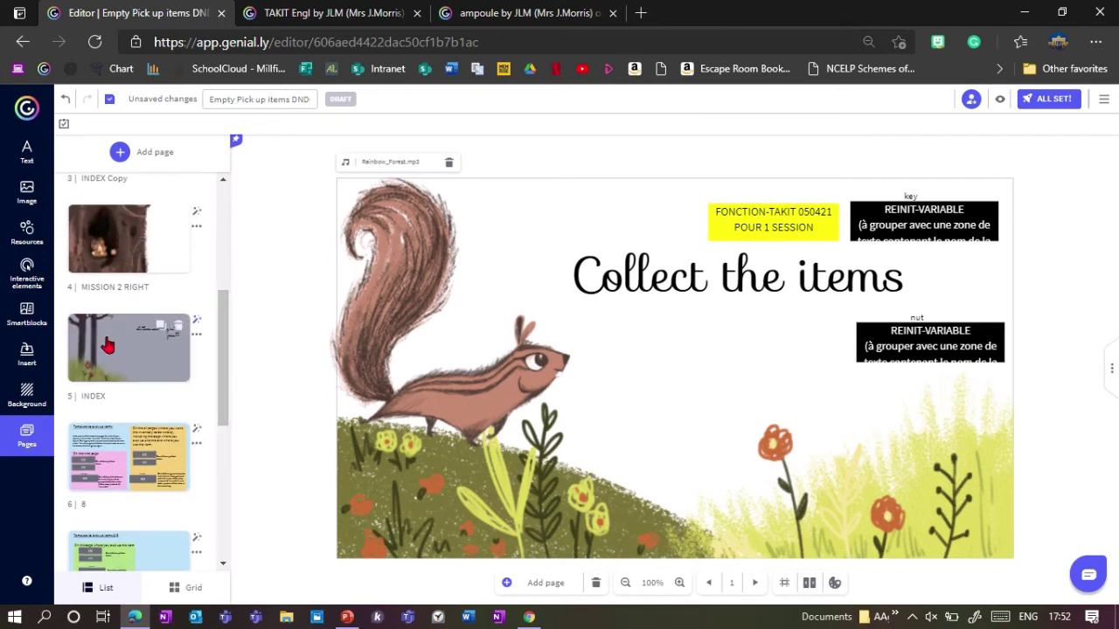
click(107, 345)
click(501, 513)
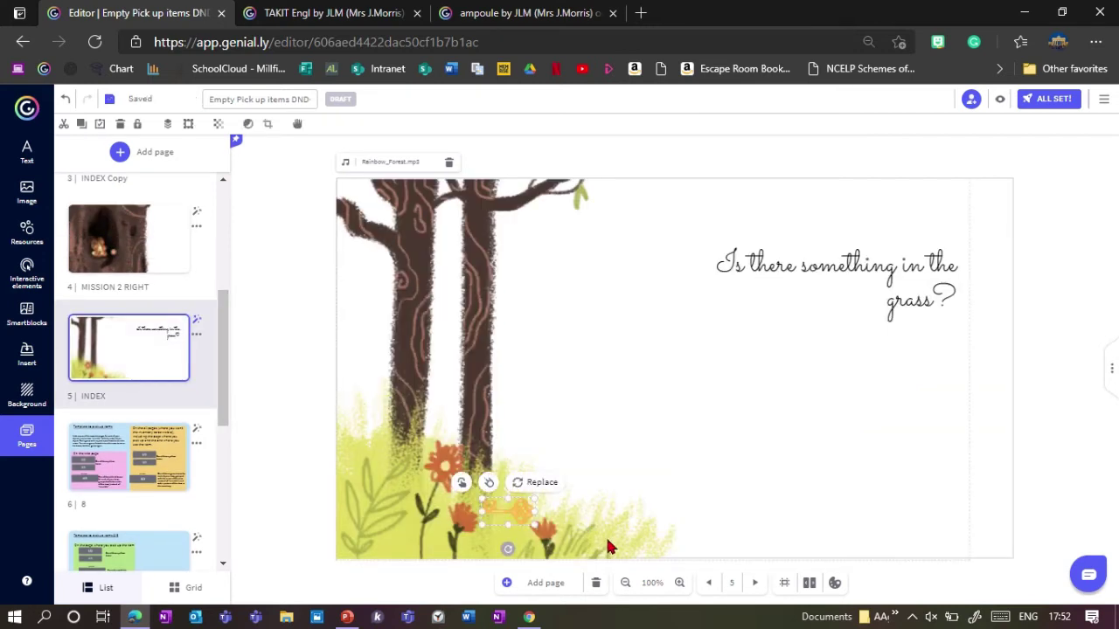
drag(510, 516, 980, 524)
- Copy one acorn from the tree hollow on page 4 onto page 5, just left of the upright key
click(127, 268)
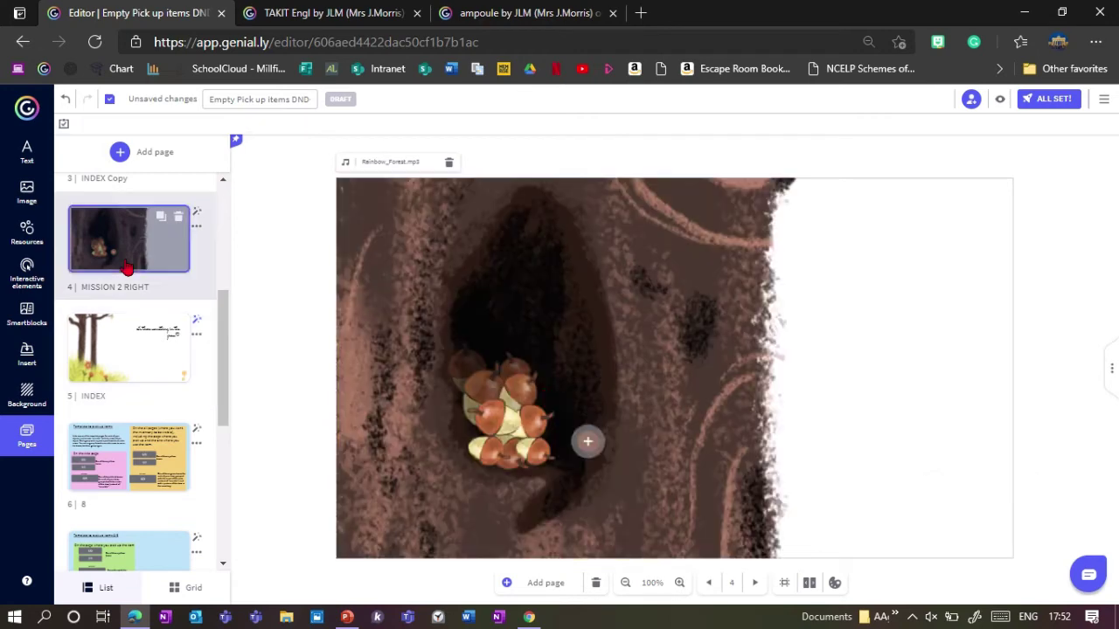
click(495, 434)
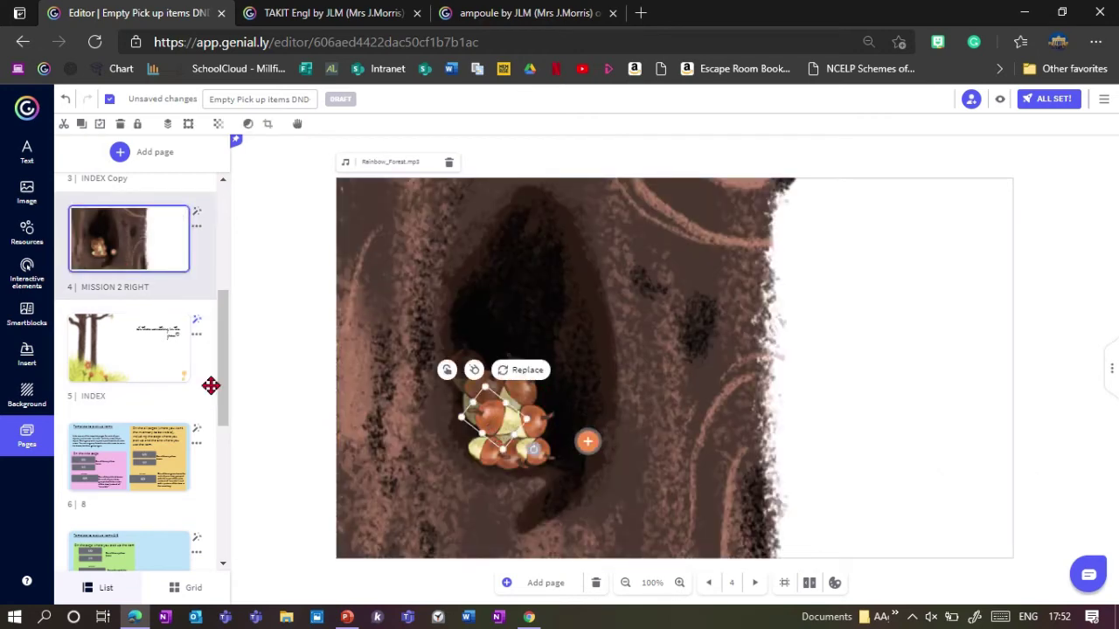
click(142, 379)
key(ctrl+v)
drag(498, 416, 922, 563)
drag(939, 510, 936, 528)
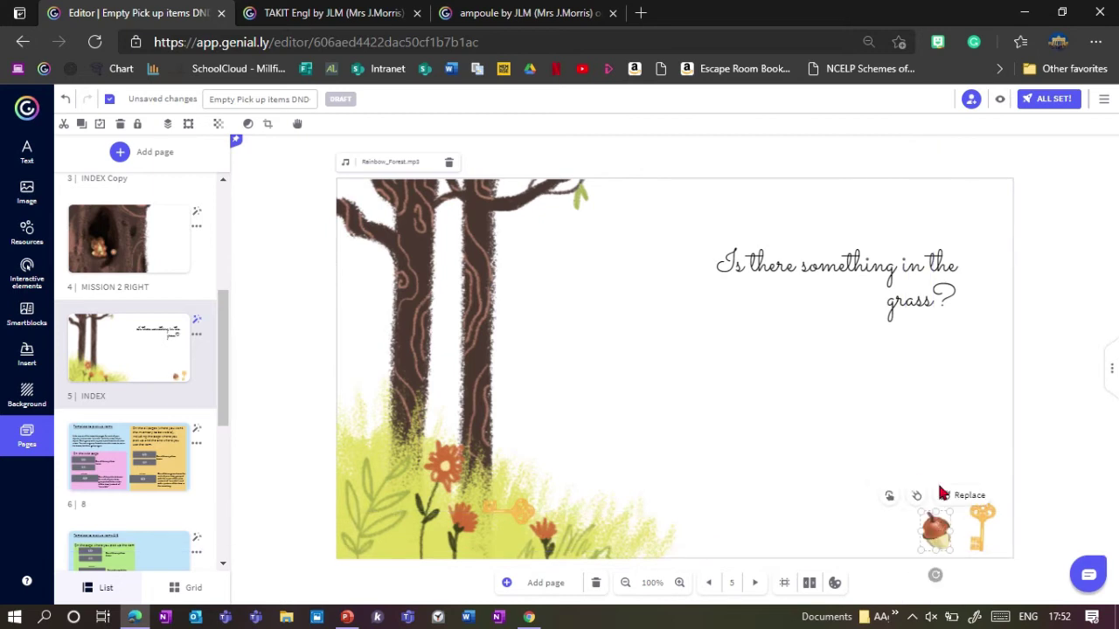
- Add a grey square shape in page 5's lower right corner and send it behind the acorn and key
click(27, 201)
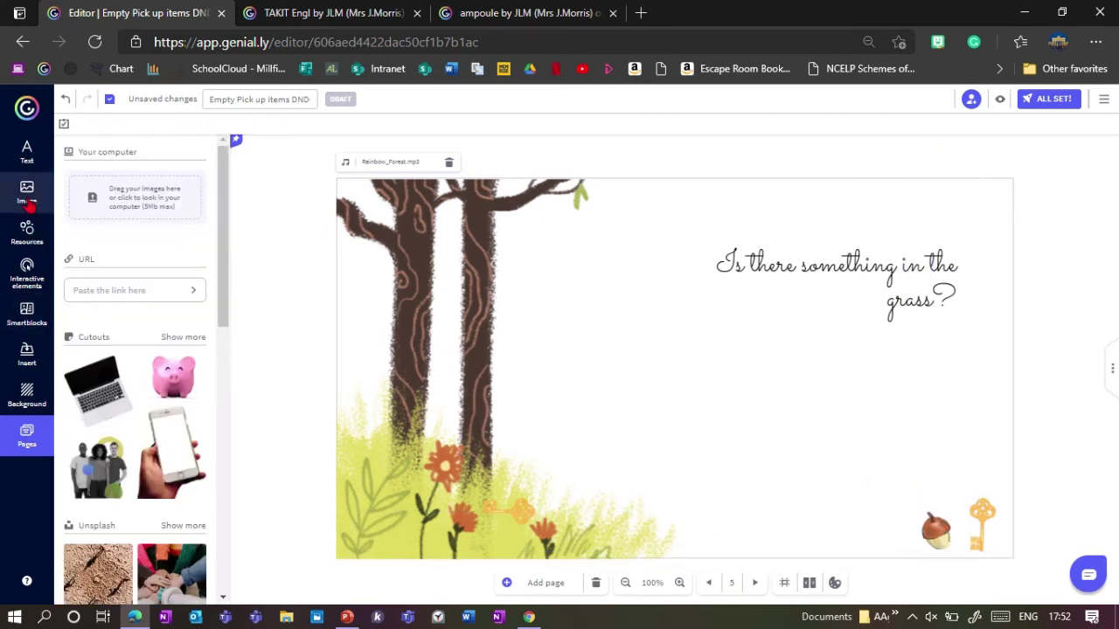
click(27, 232)
click(93, 352)
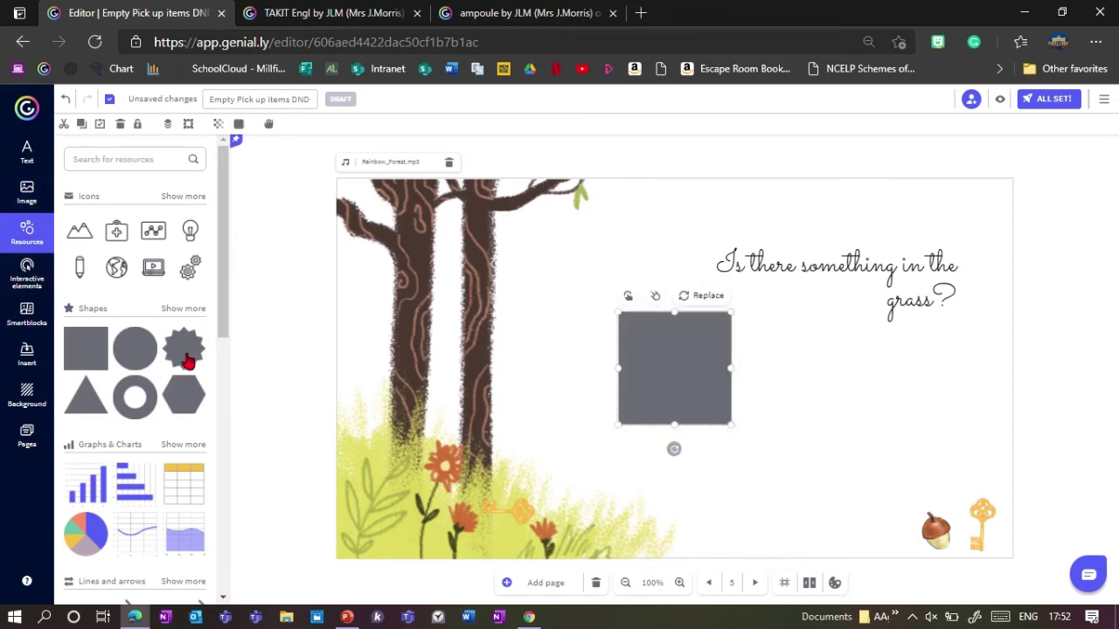
drag(662, 379, 919, 554)
click(167, 123)
click(229, 149)
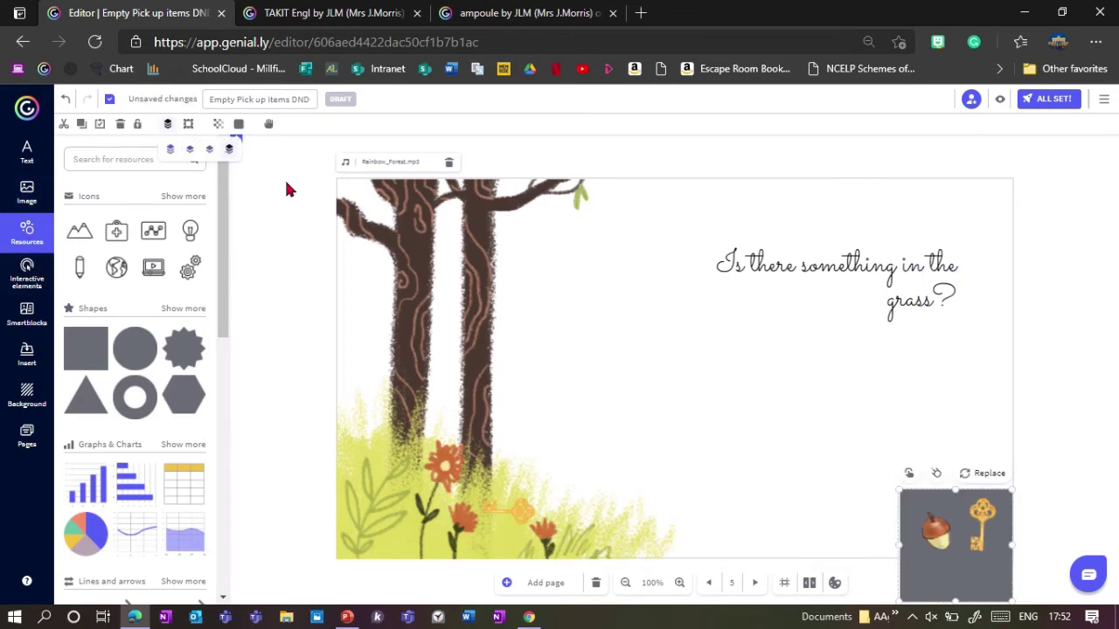
click(1061, 479)
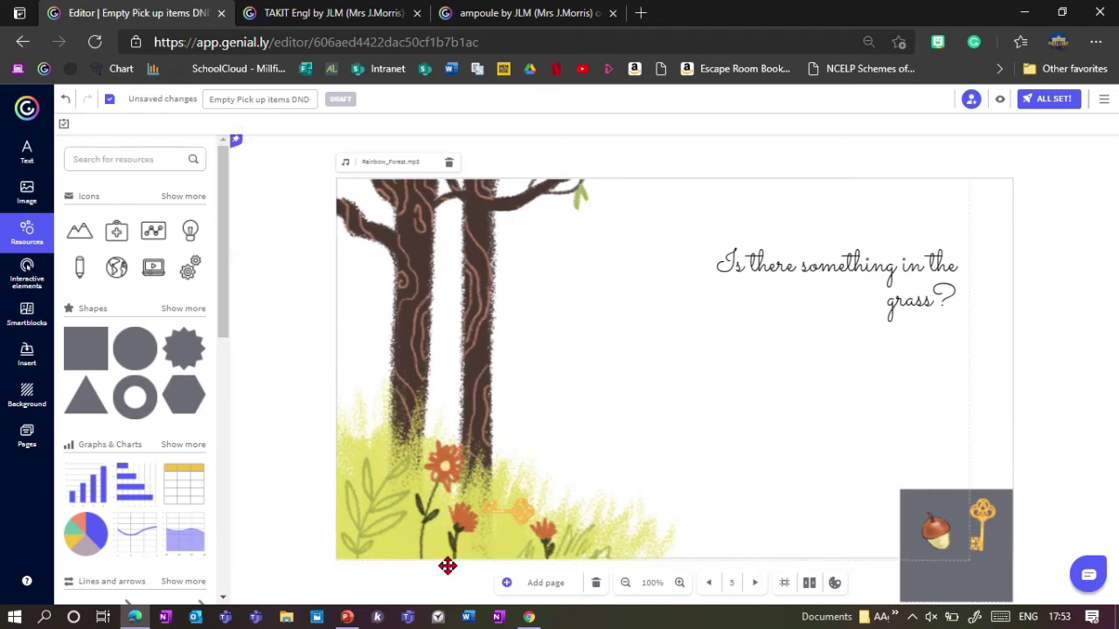
- Copy the yellow POUR 1 SESSION box and green ON-visible group from page 6 to page 5, with the yellow box in the upper right corner
click(26, 435)
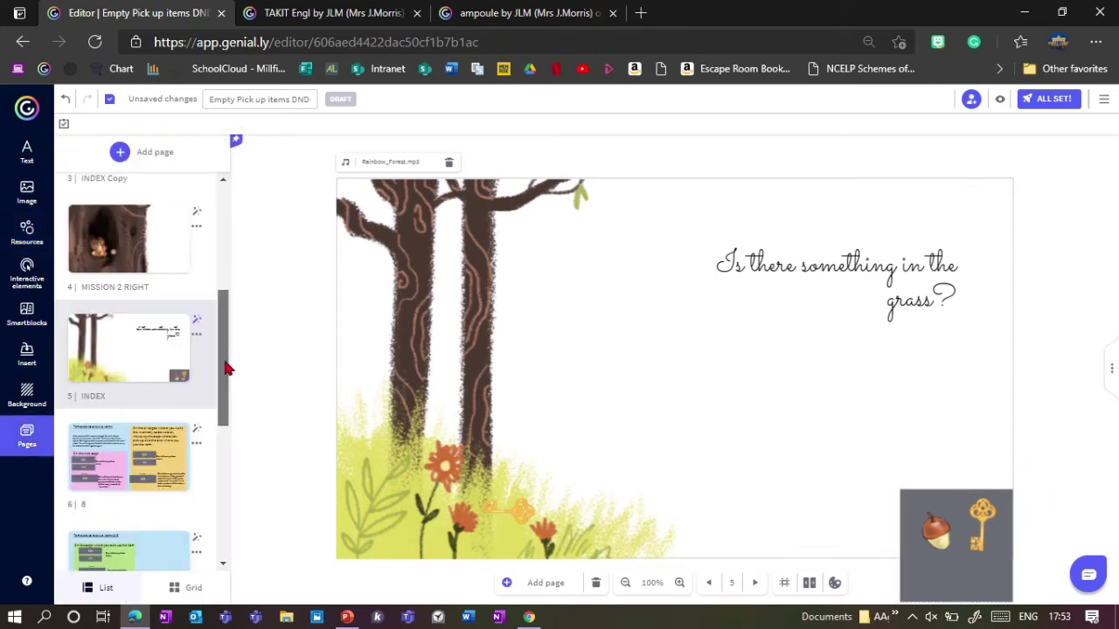
drag(225, 369, 224, 394)
click(115, 390)
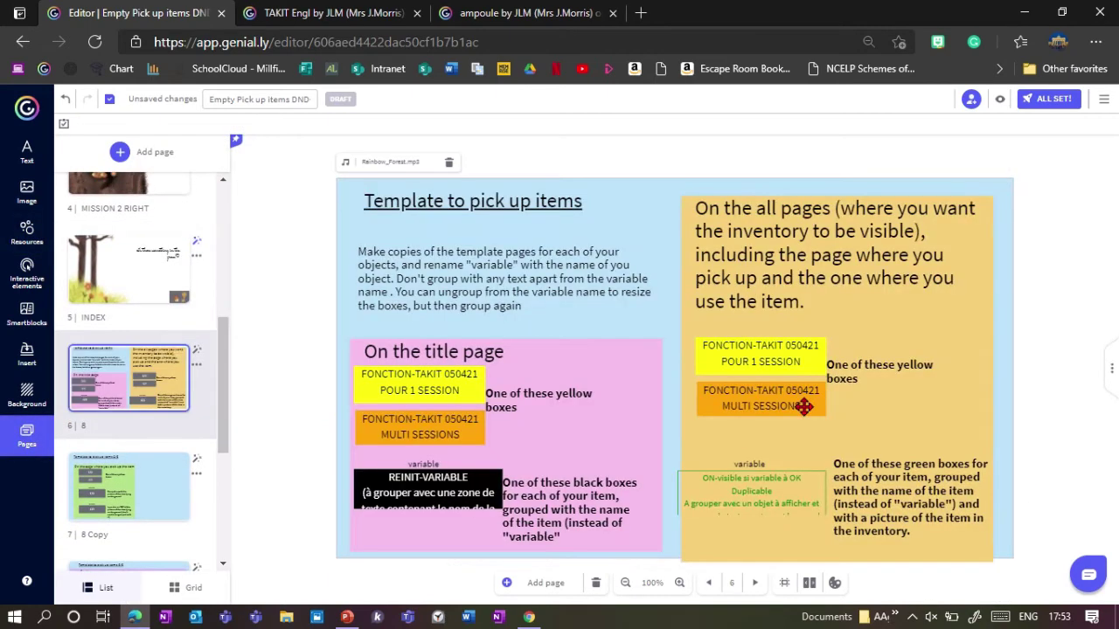
click(759, 357)
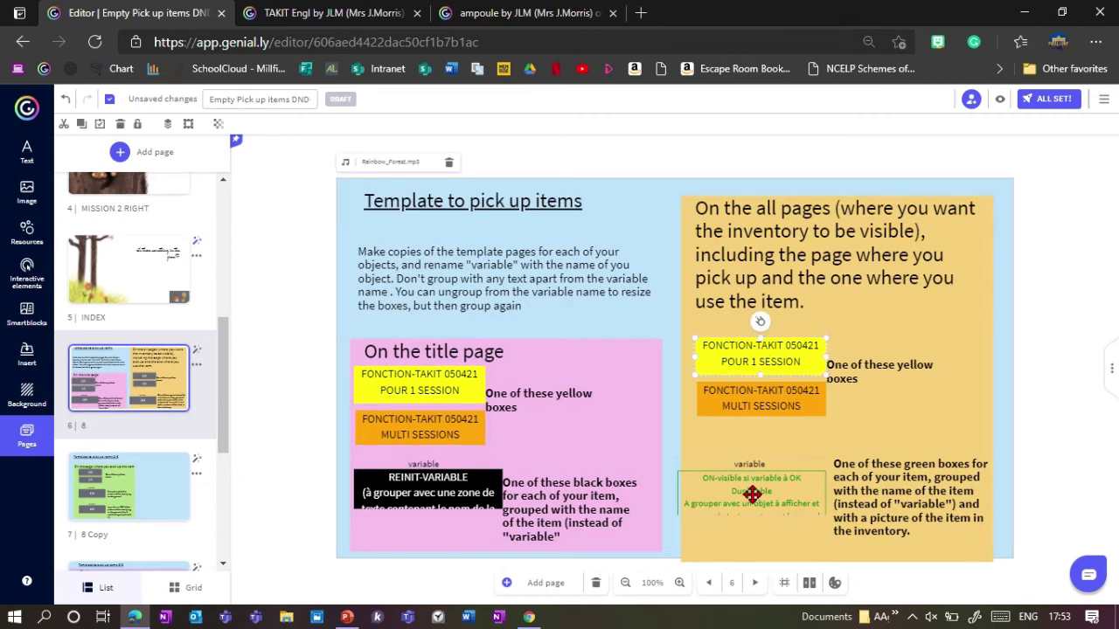
click(131, 279)
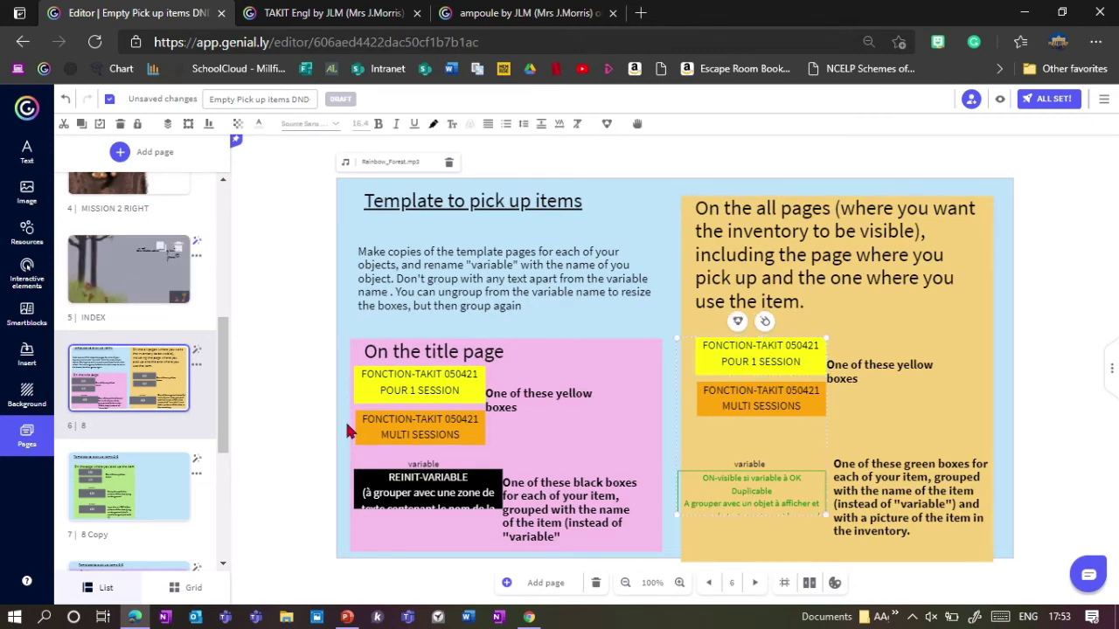
key(ctrl+v)
drag(761, 375, 914, 200)
drag(744, 495, 813, 426)
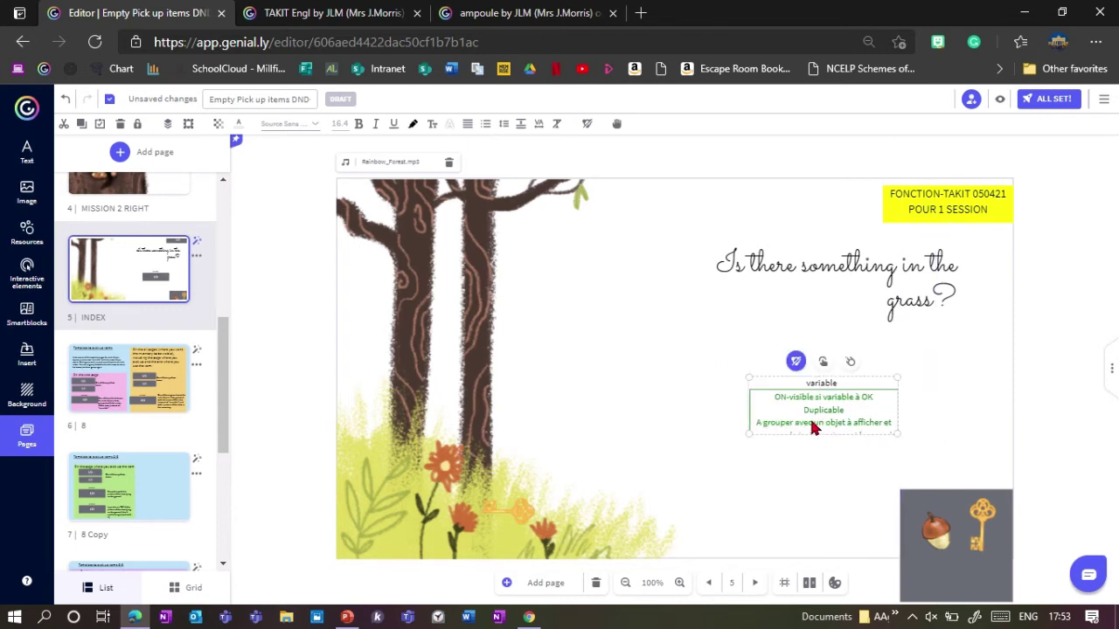
- Duplicate the green ON-visible group and rename the variable labels to "key" on the original and "nut" on the copy
key(ctrl+d)
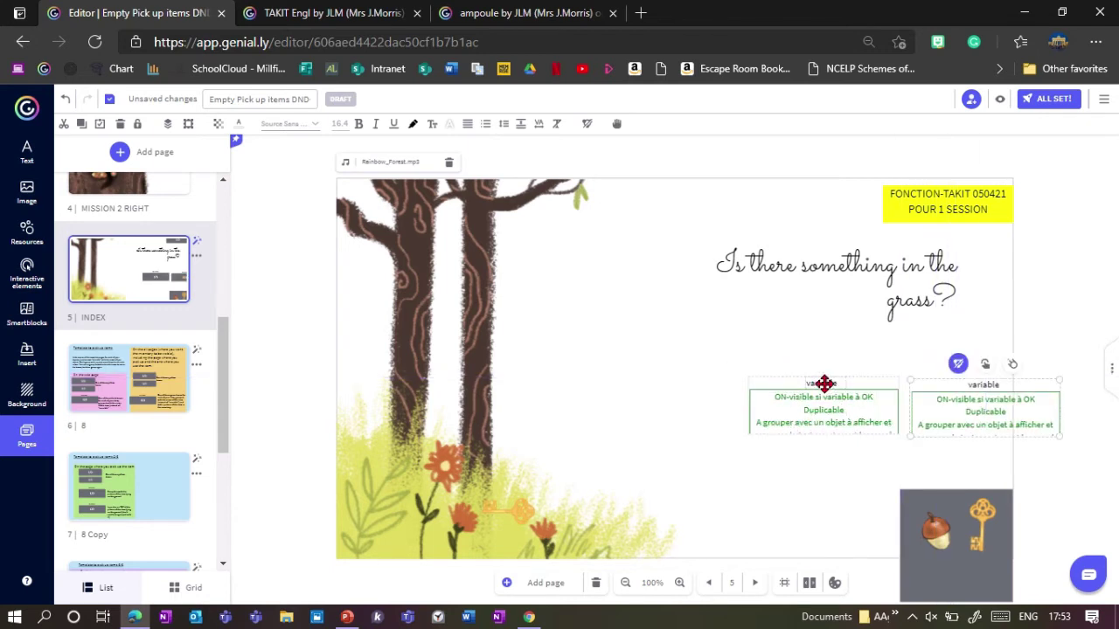
double_click(825, 383)
text(key)
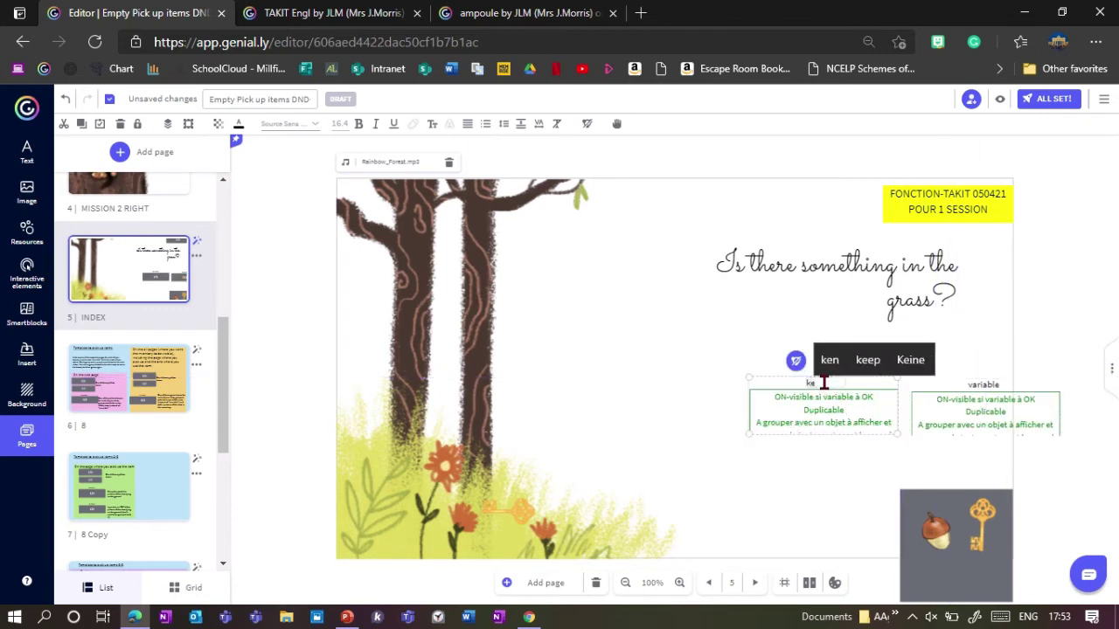
double_click(985, 386)
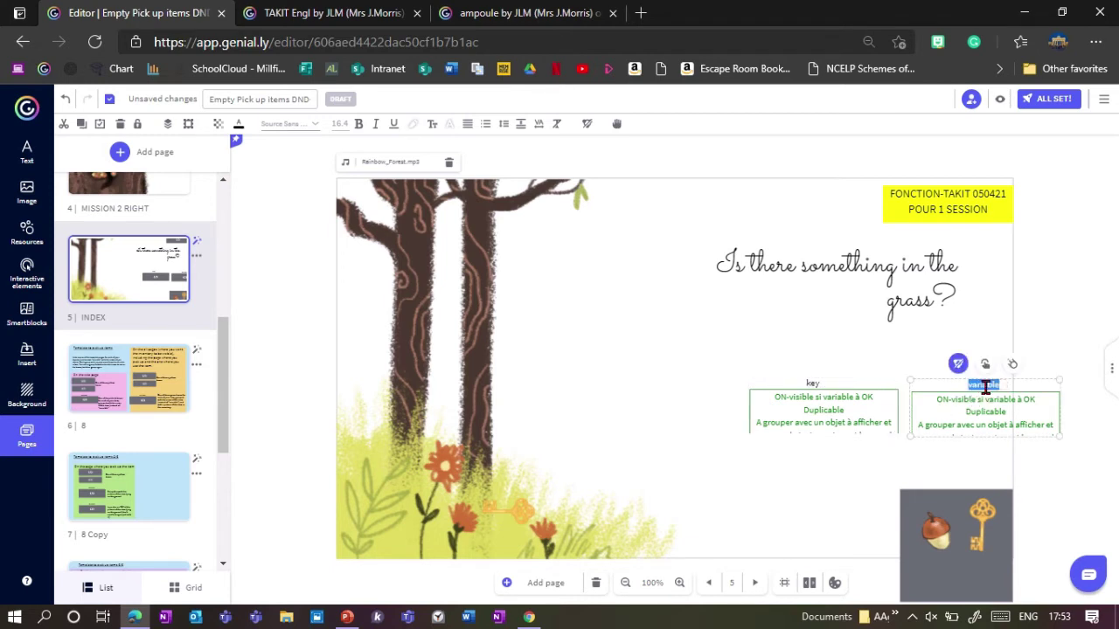
text(nut)
- Place the acorn on the "nut" box and the upright key on the "key" box, grouping each picture with its box
drag(996, 412, 1051, 379)
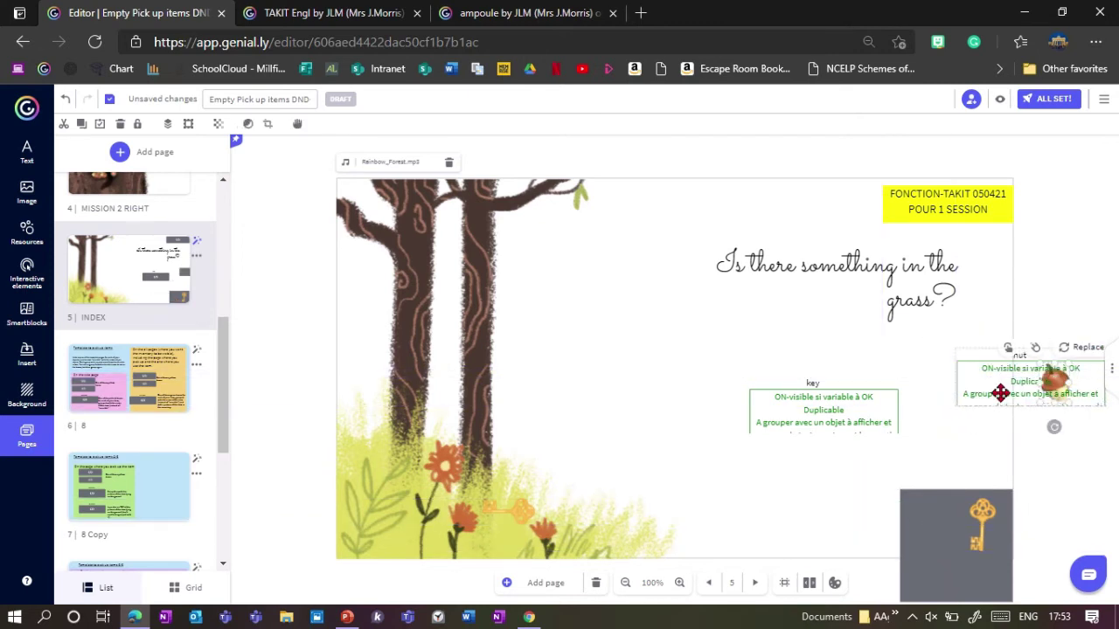
click(1012, 377)
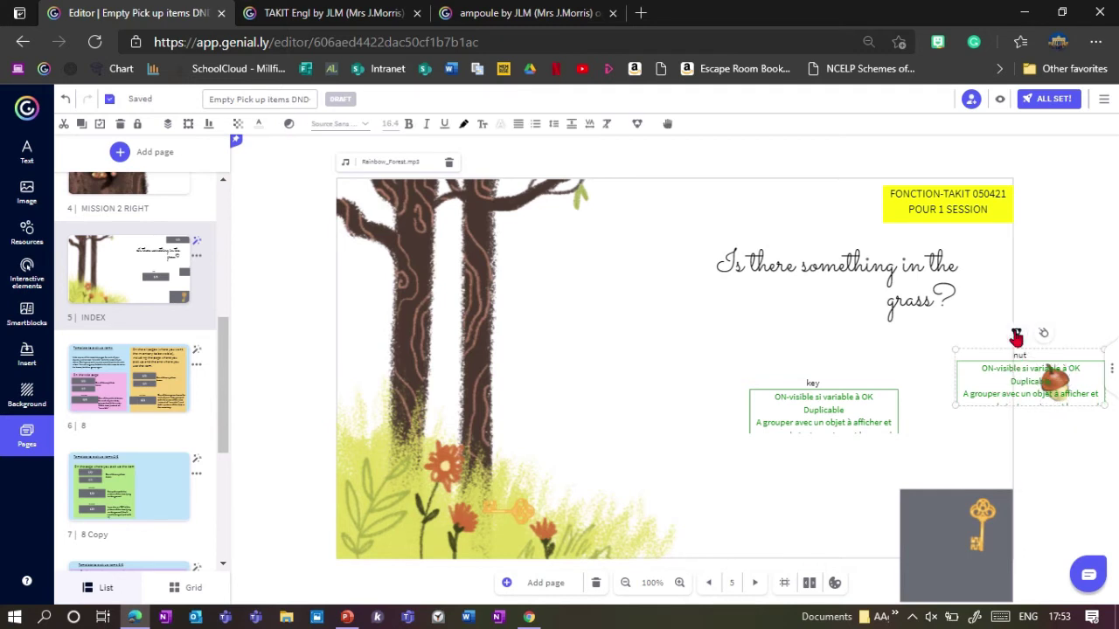
click(1016, 338)
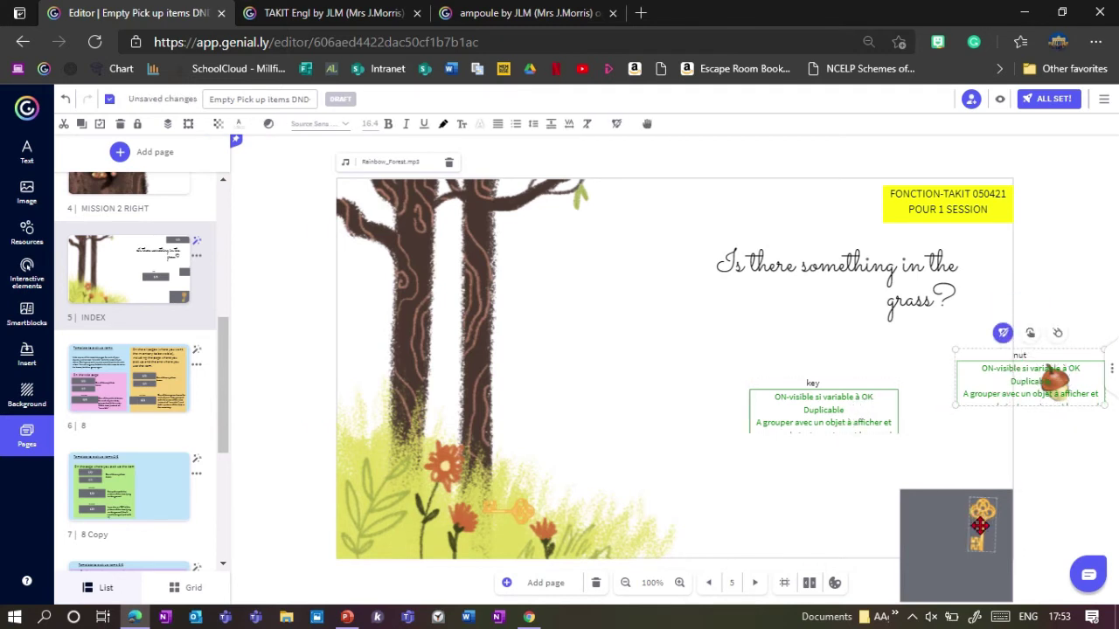
drag(980, 524, 837, 398)
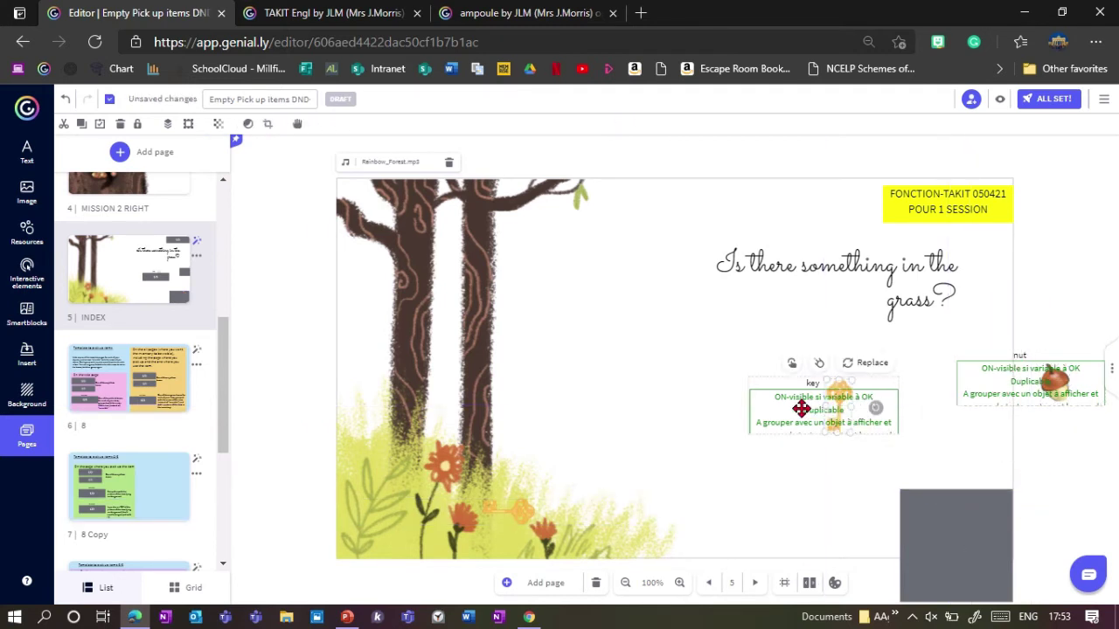
click(797, 362)
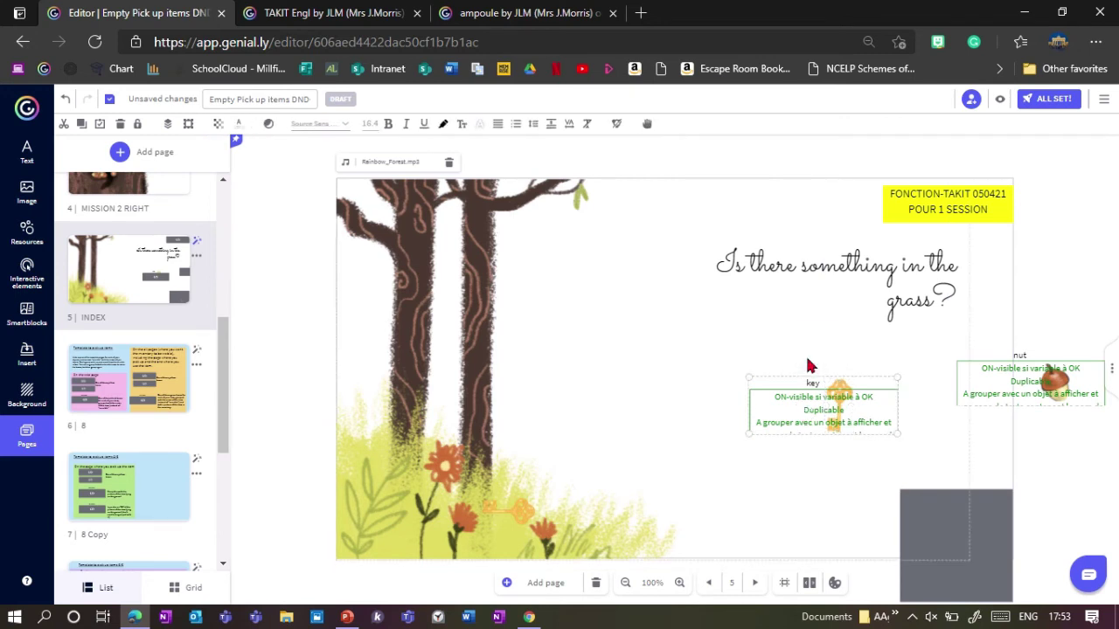
drag(801, 408, 815, 420)
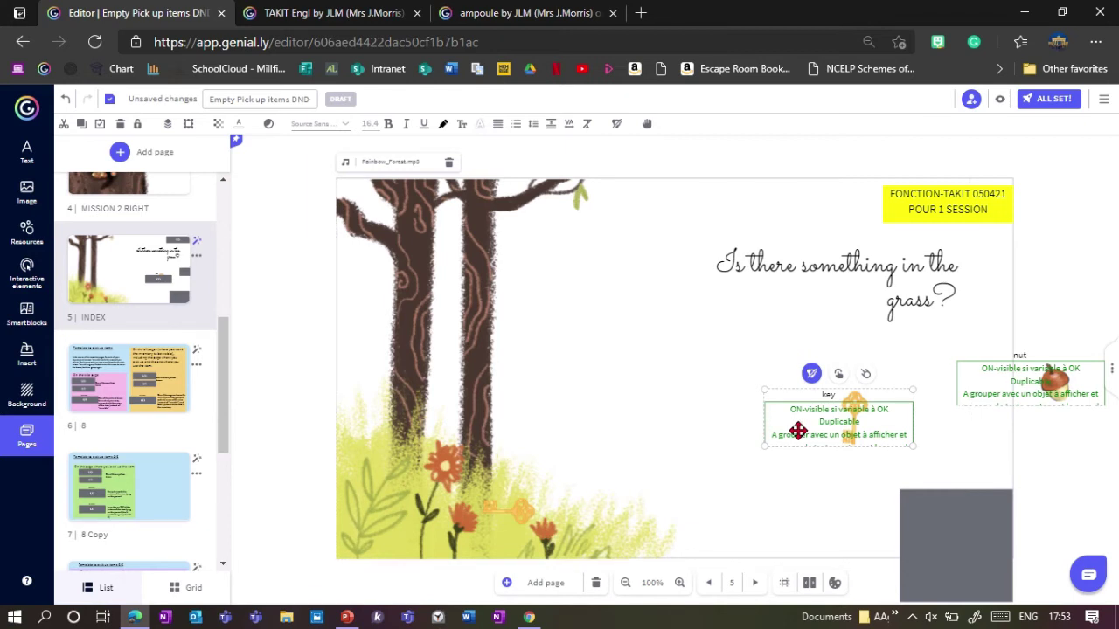
- Move the key and nut groups over the grey square in the lower right corner, with the acorn left of the key
drag(798, 430, 930, 536)
drag(1044, 368, 989, 499)
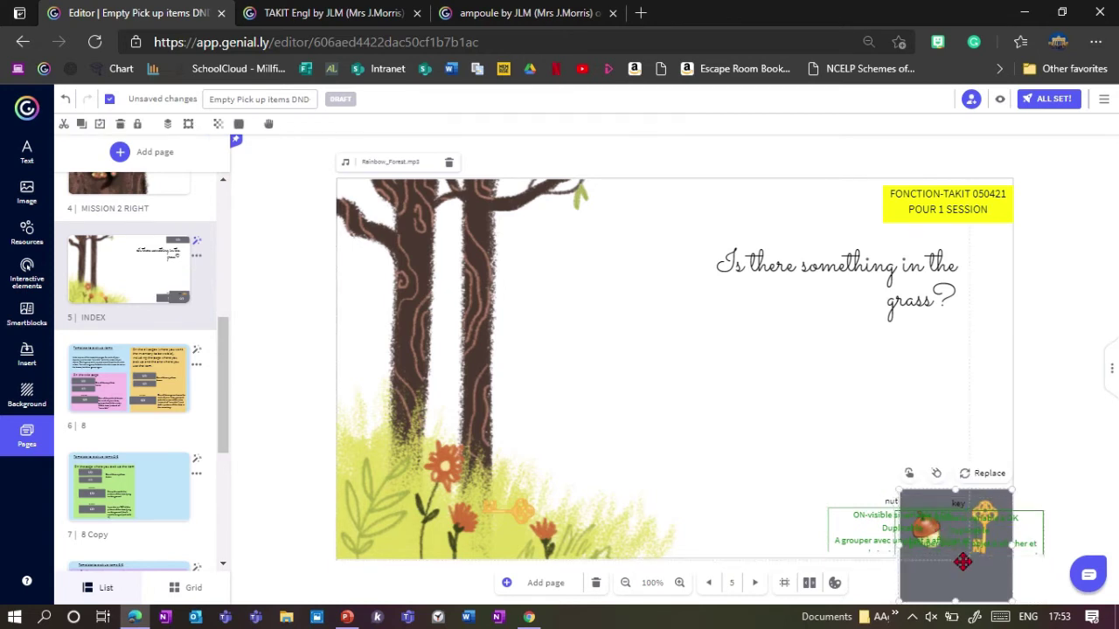
click(967, 591)
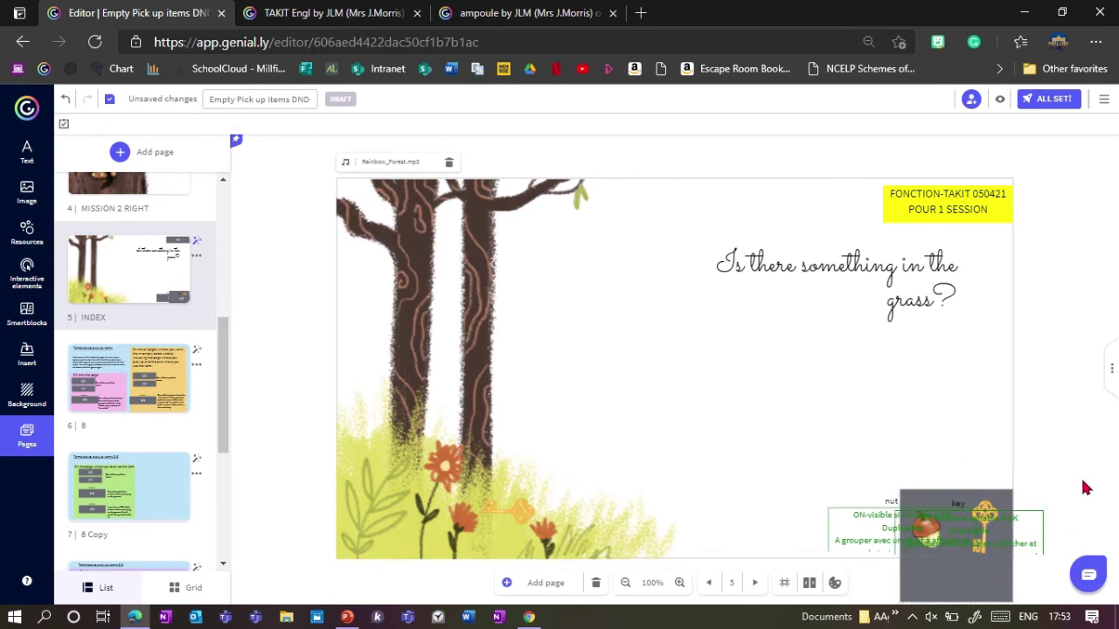
- Copy page 5's yellow box, grey square, and nut and key groups onto pages 4, 3, 2 and the cover
drag(1084, 458, 849, 585)
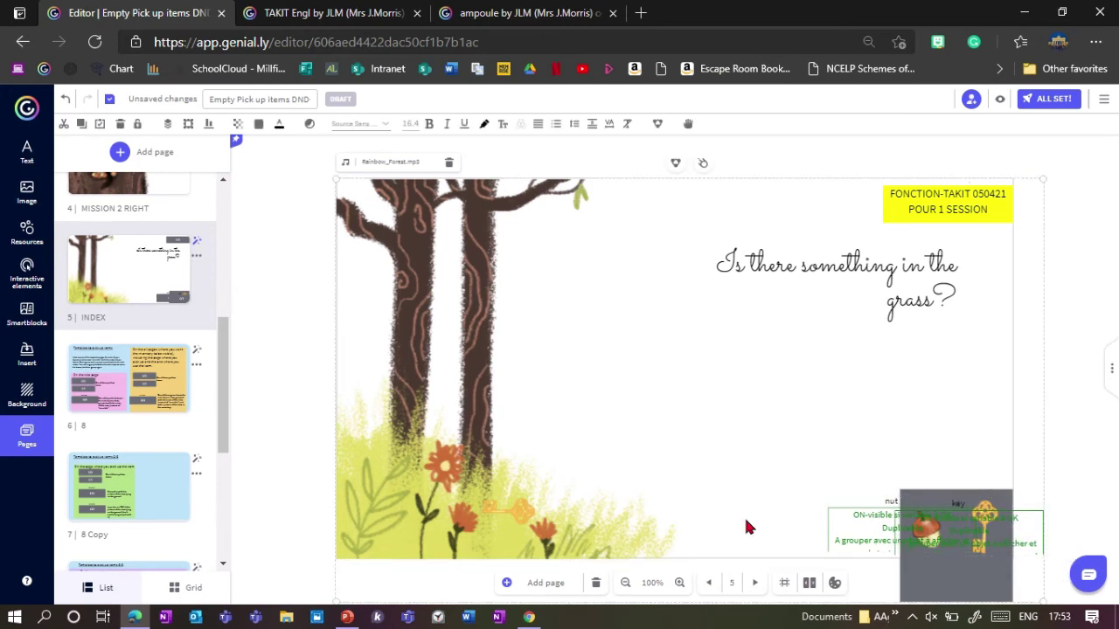
shift+click(978, 204)
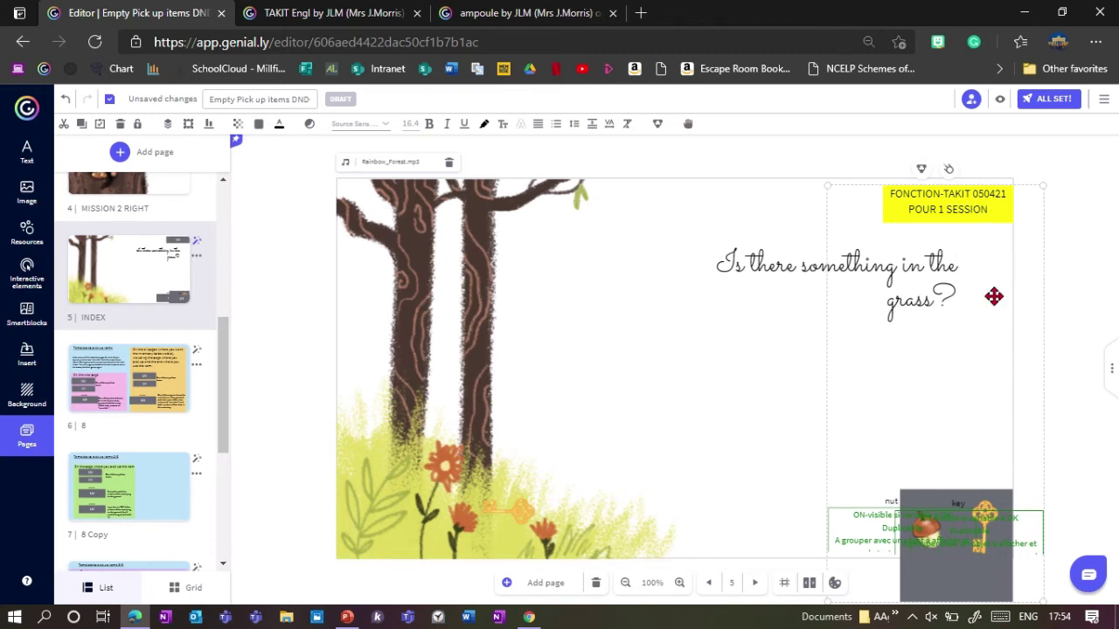
drag(222, 400, 229, 361)
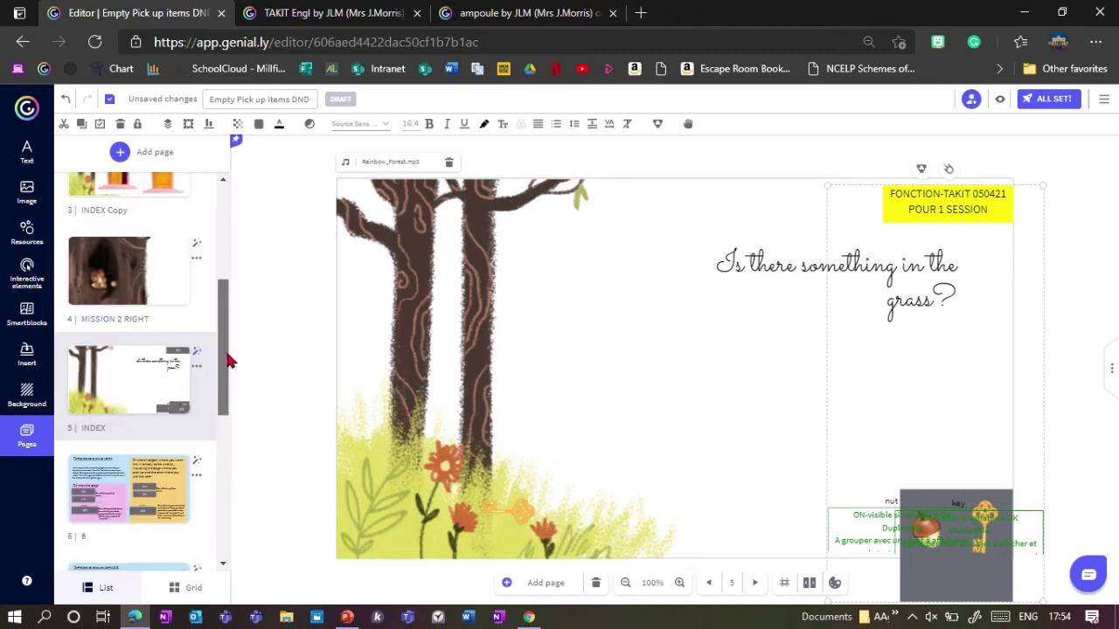
click(162, 334)
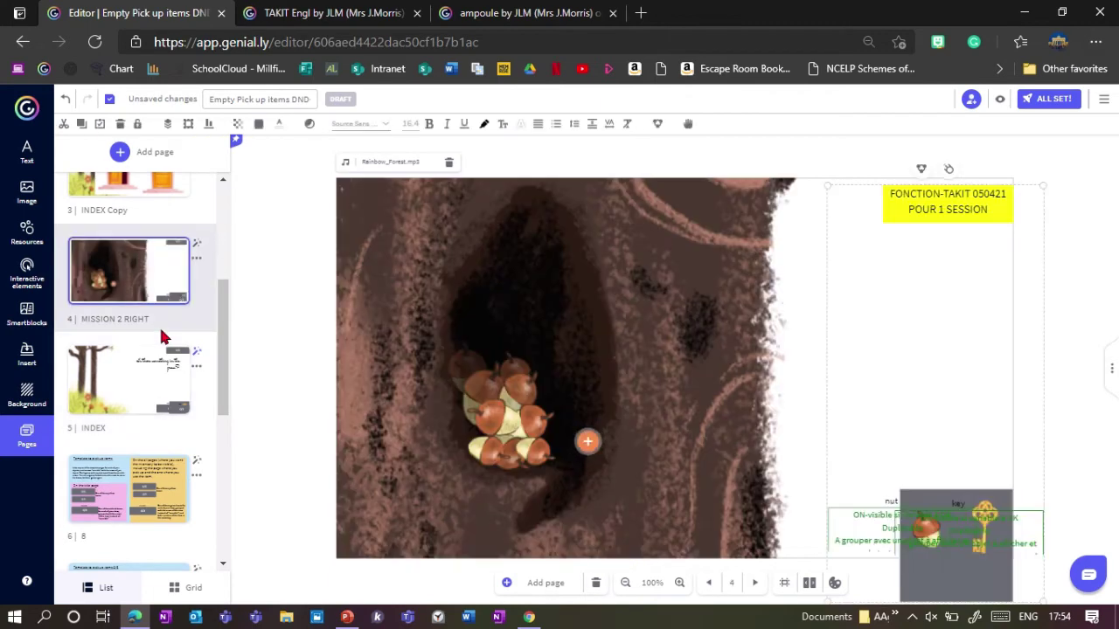
drag(230, 364, 230, 324)
key(Up)
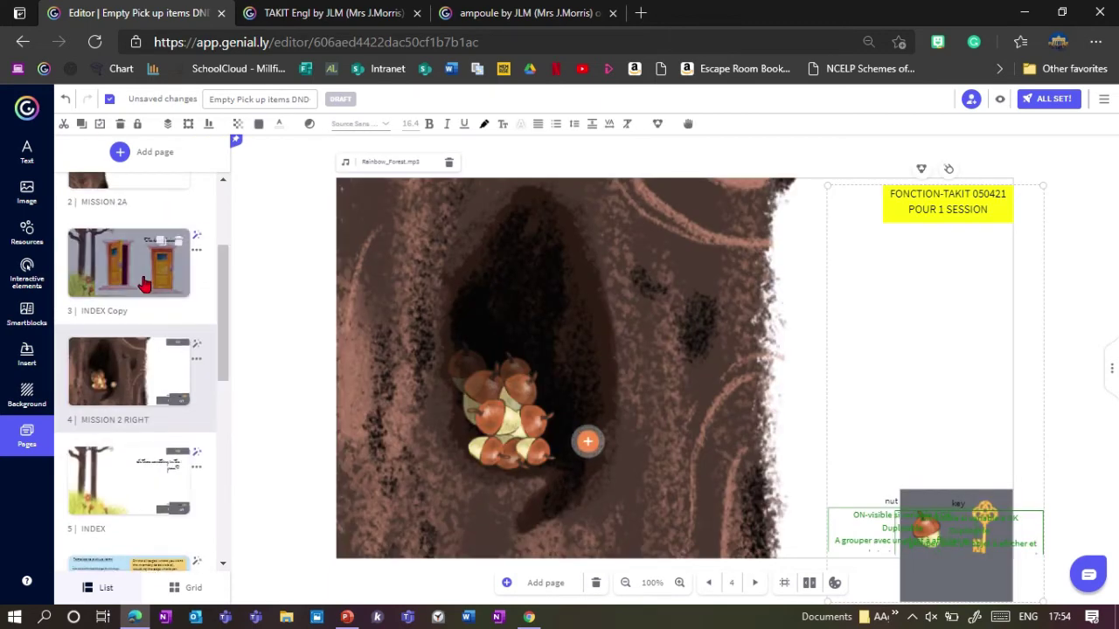
drag(230, 374, 230, 352)
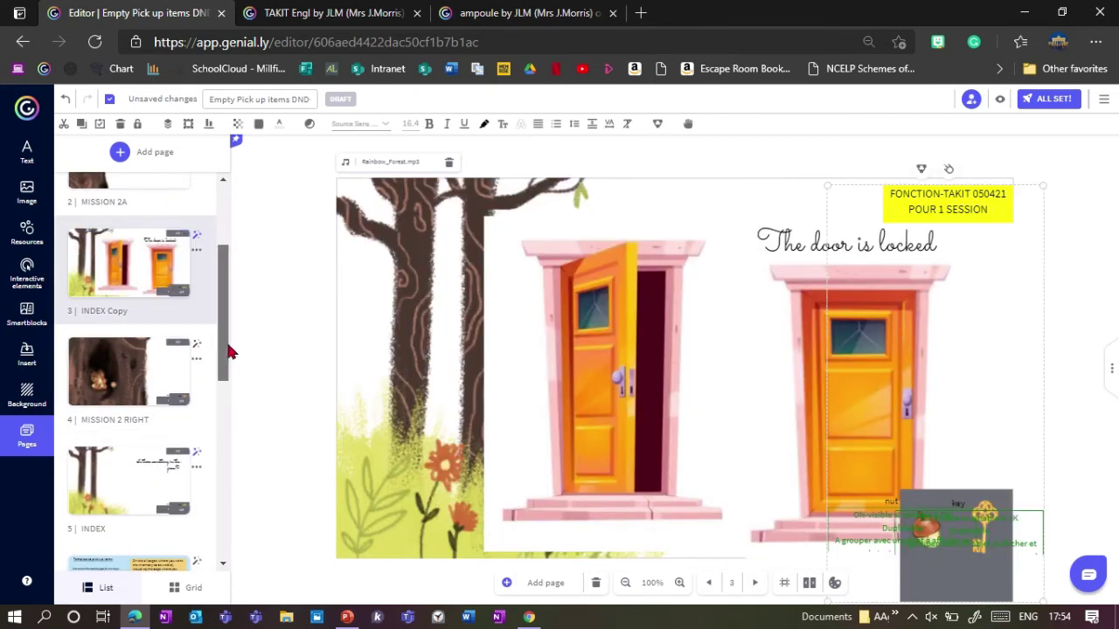
click(137, 240)
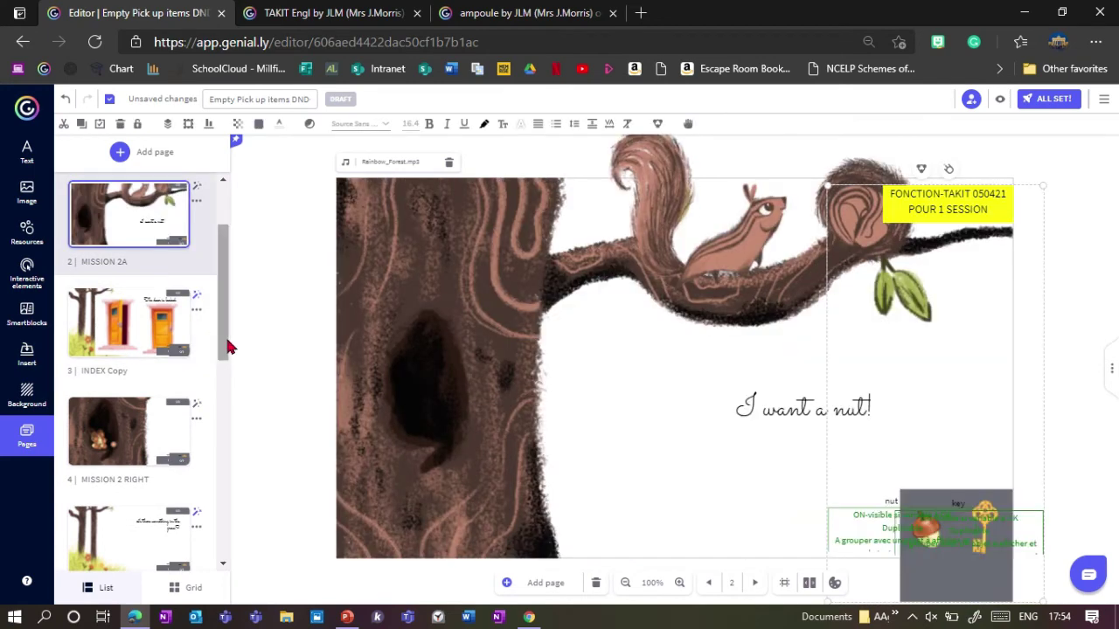
scroll(220, 334, up, 3)
key(Up)
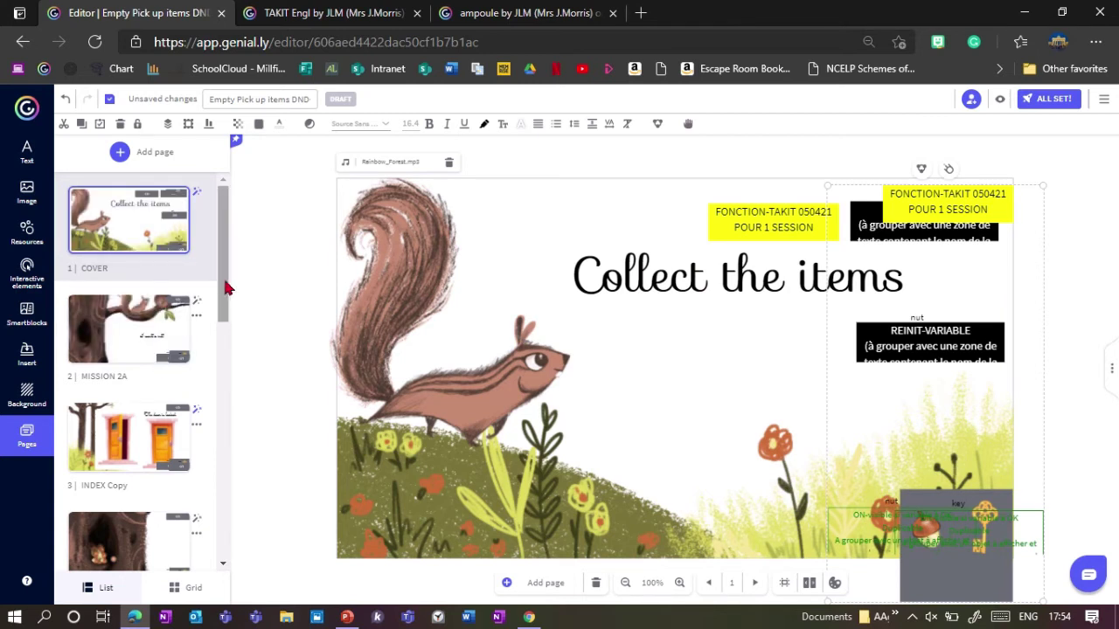
- Check the inventory groups on pages 4 and 5 and the first template page of instructions for picking up items
drag(222, 288, 225, 370)
click(147, 319)
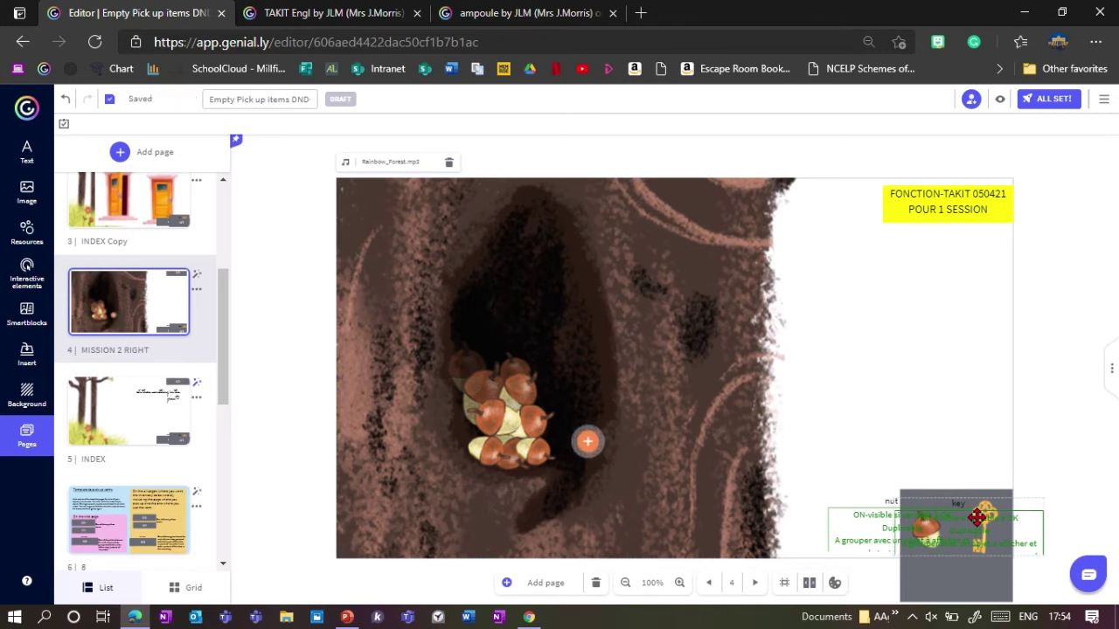
click(977, 517)
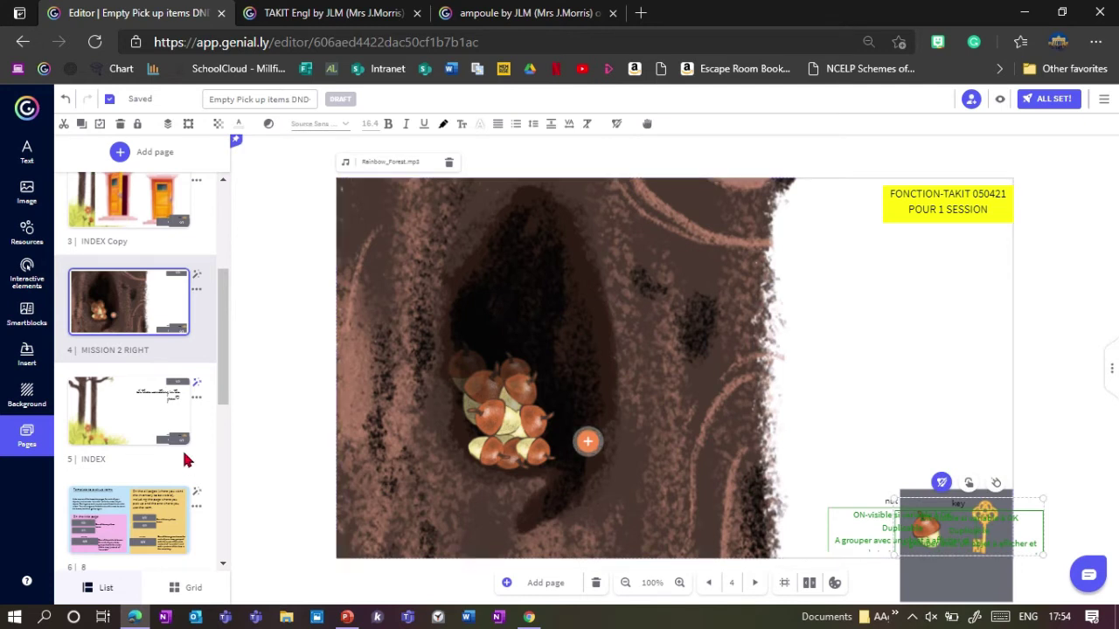
click(138, 423)
drag(222, 376, 222, 386)
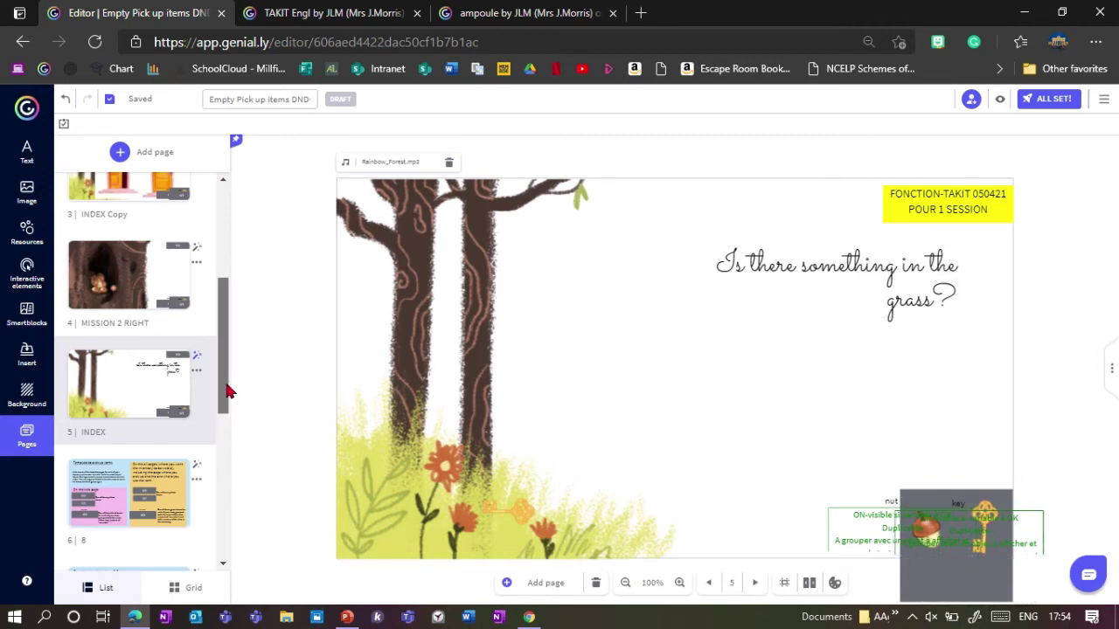
scroll(226, 391, down, 1)
key(Down)
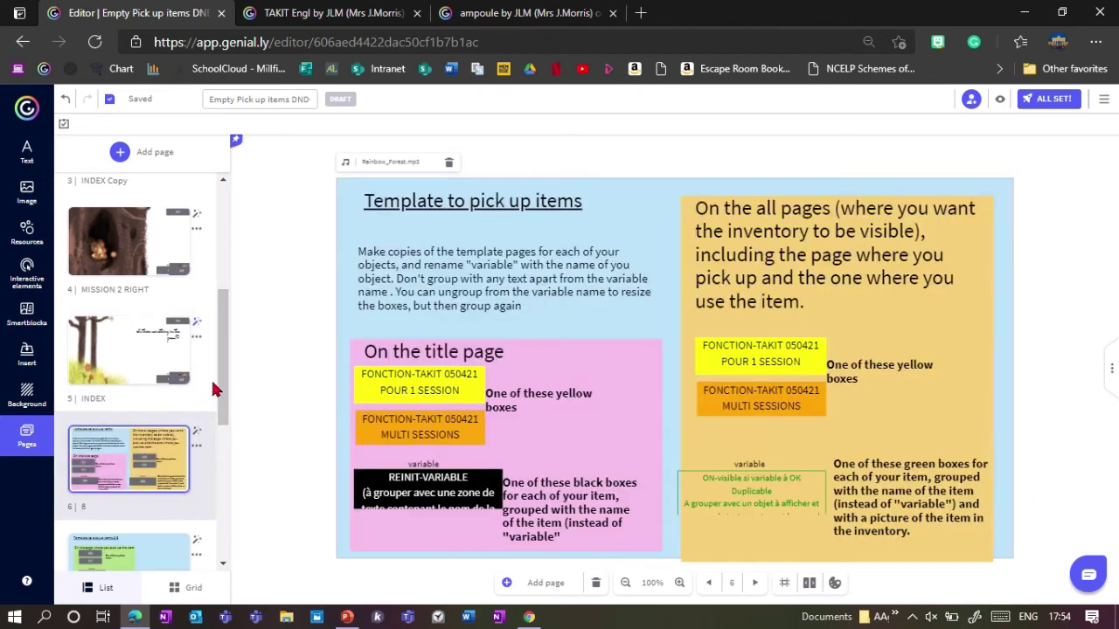
- Copy page 7's yellow FONCTION-TAKIT, red OFF-Invisible and green VARIABLE-OK elements onto page 5, deleting the duplicate yellow box
scroll(140, 420, down, 4)
click(131, 433)
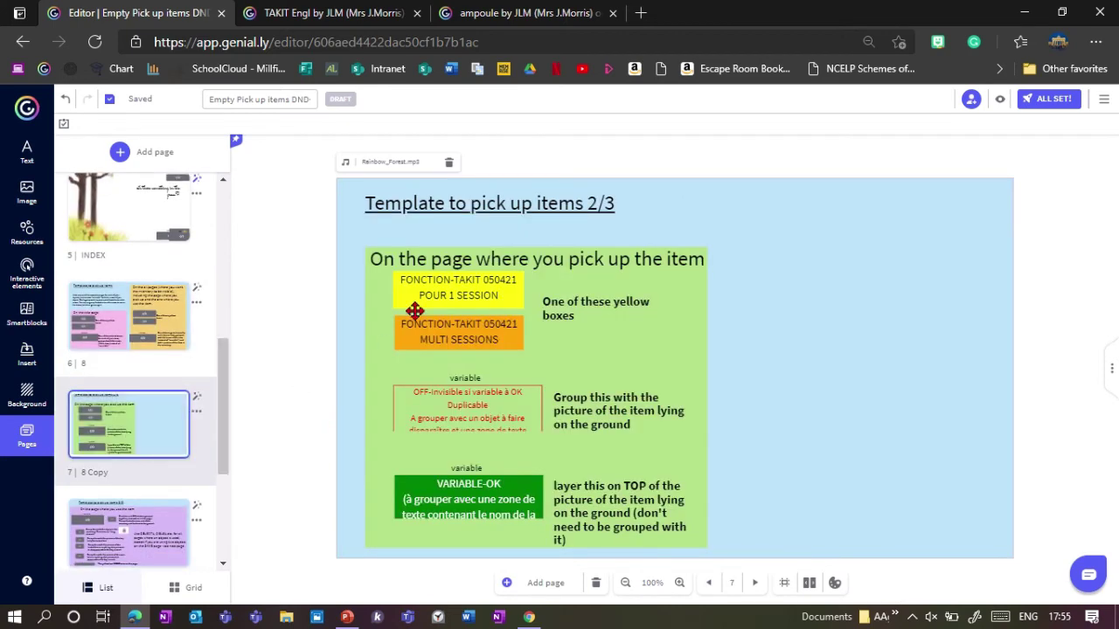
click(435, 290)
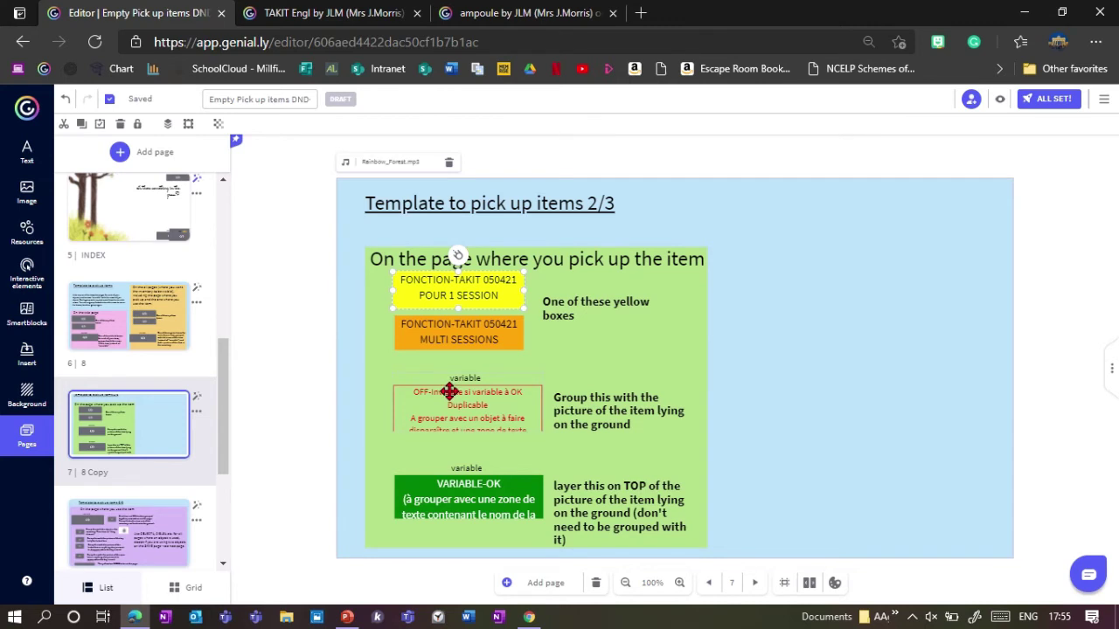
shift+click(444, 488)
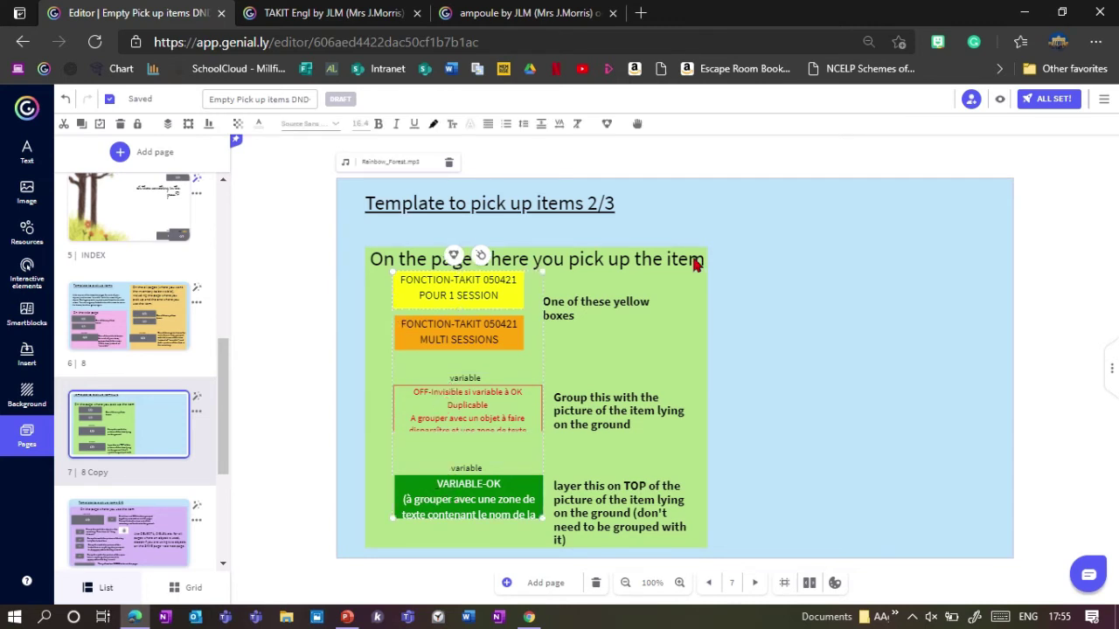
drag(225, 429, 225, 338)
click(128, 492)
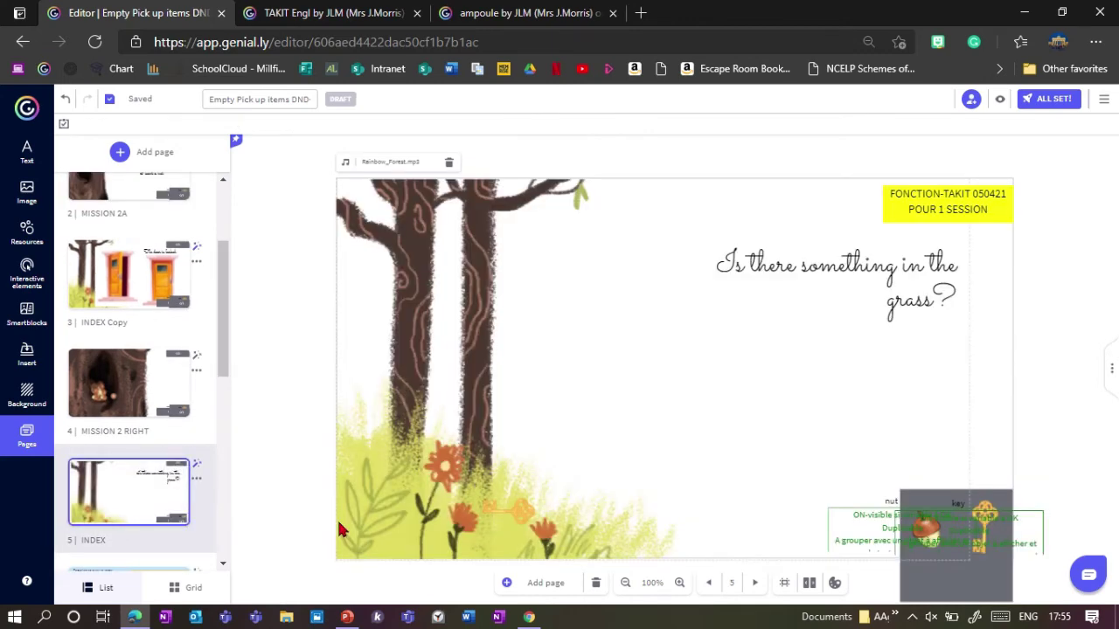
key(ctrl+v)
click(466, 295)
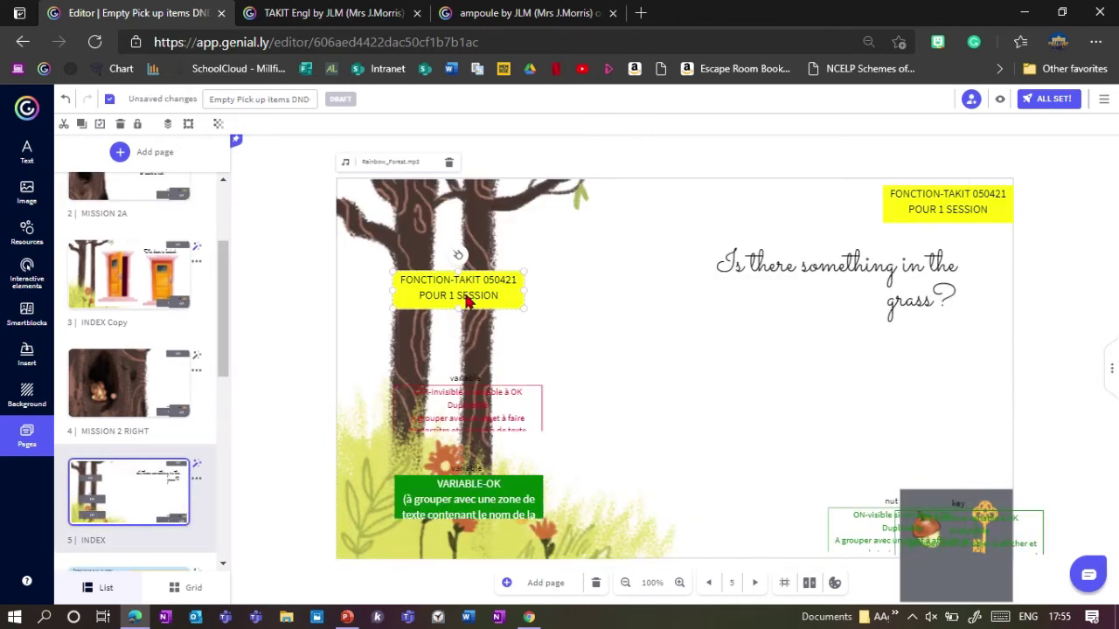
key(Delete)
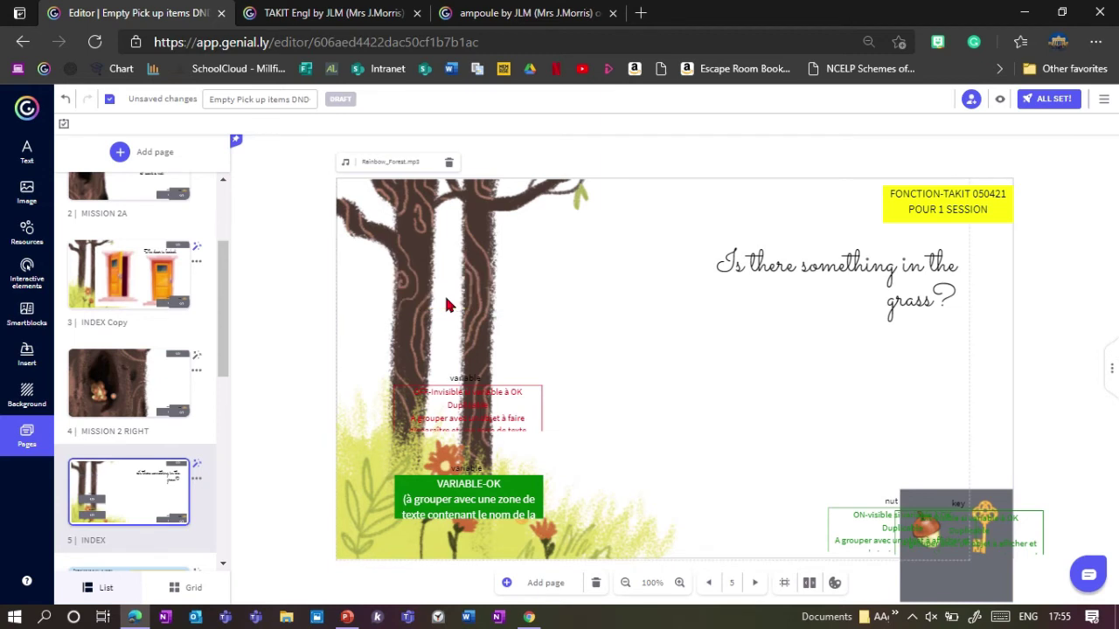
- Move the red OFF-Invisible and green VARIABLE-OK groups off the trees into the blank middle of page 5
drag(489, 419, 726, 397)
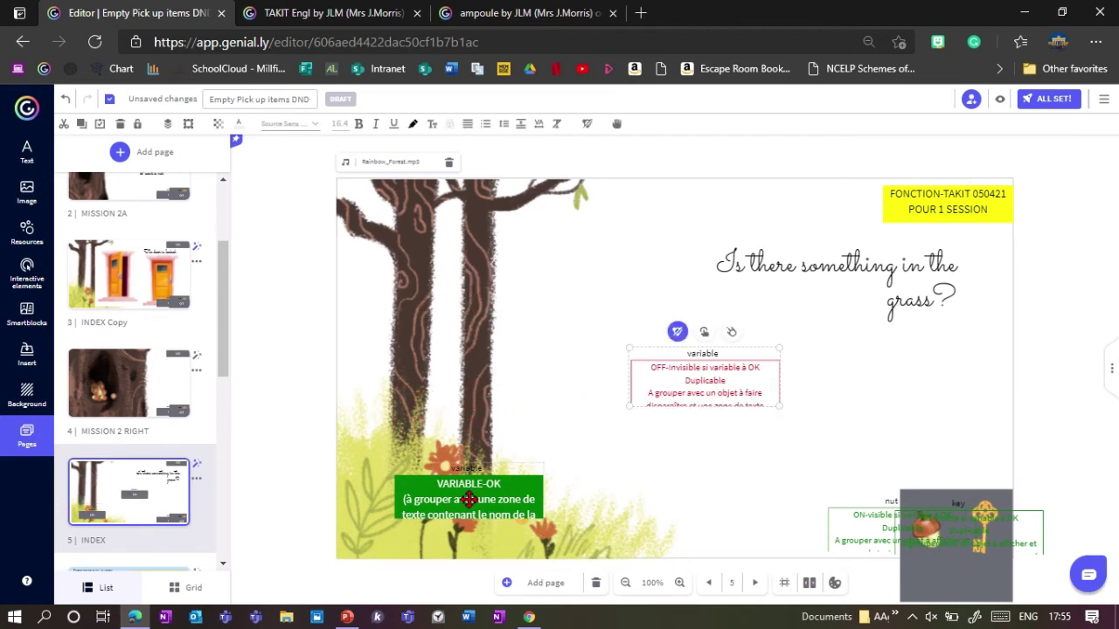
drag(458, 496, 694, 456)
drag(695, 376, 610, 367)
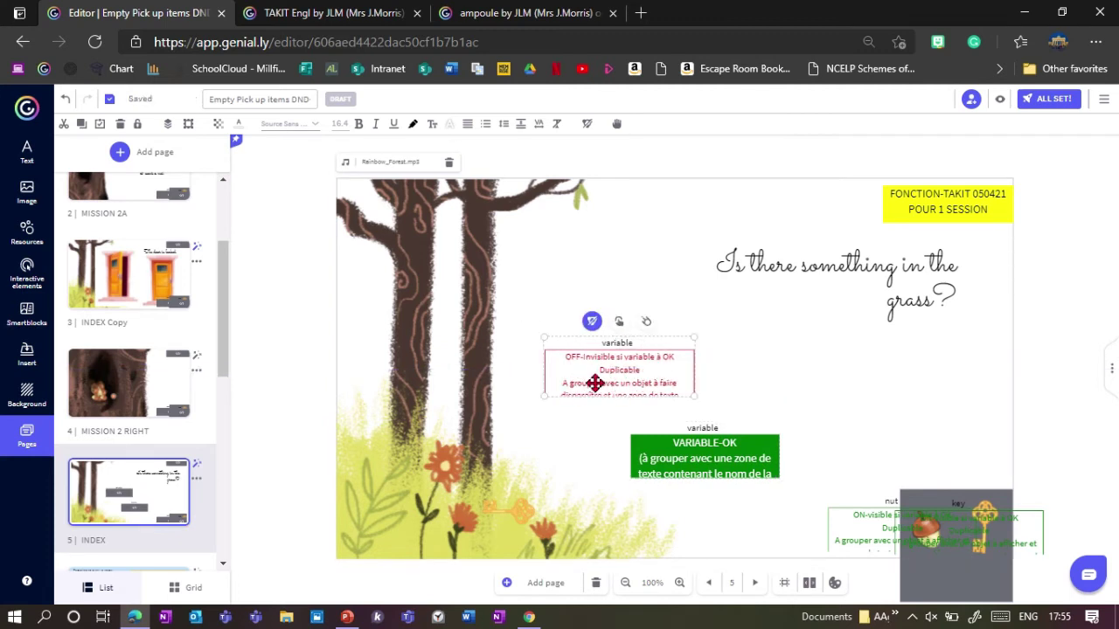
- Place the red OFF-Invisible box beside the key in the grass, group it with the key picture and shift the group right
drag(602, 370, 428, 480)
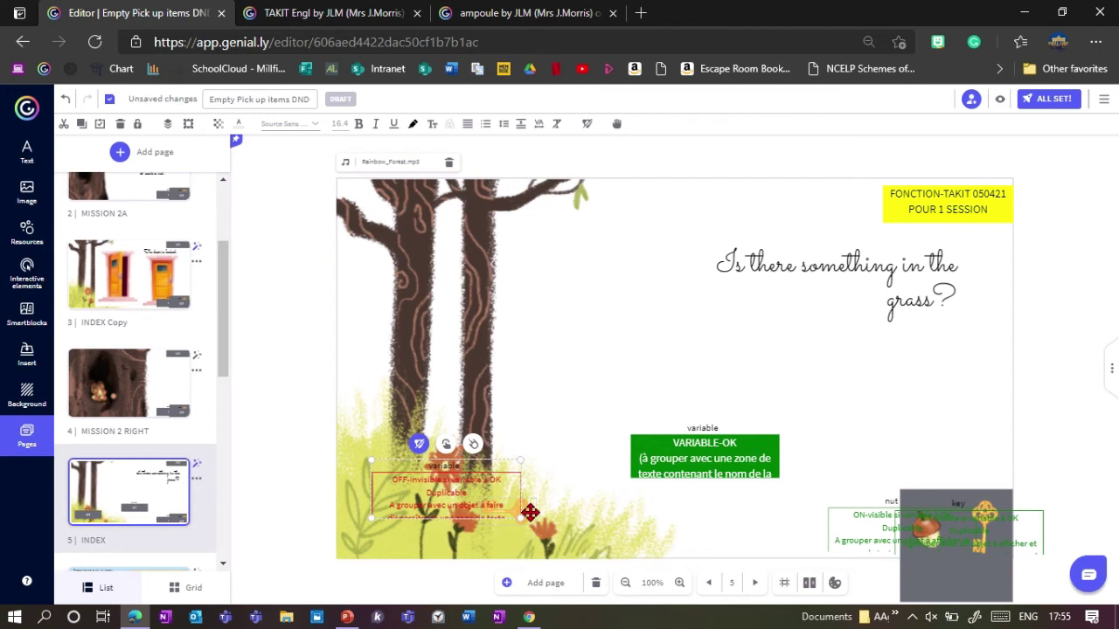
shift+click(533, 521)
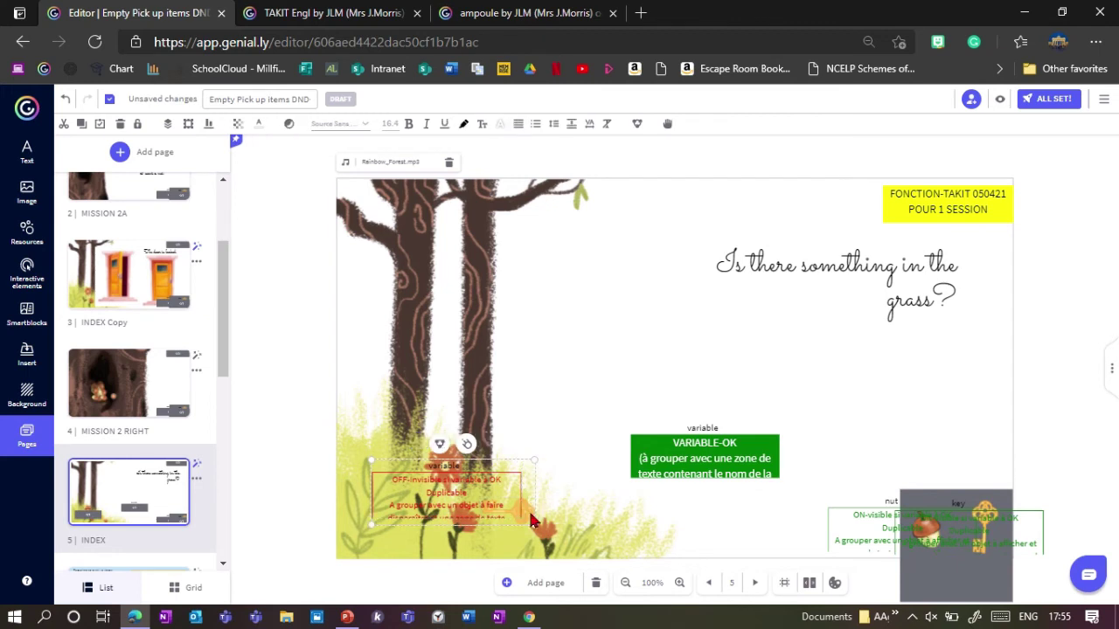
click(440, 444)
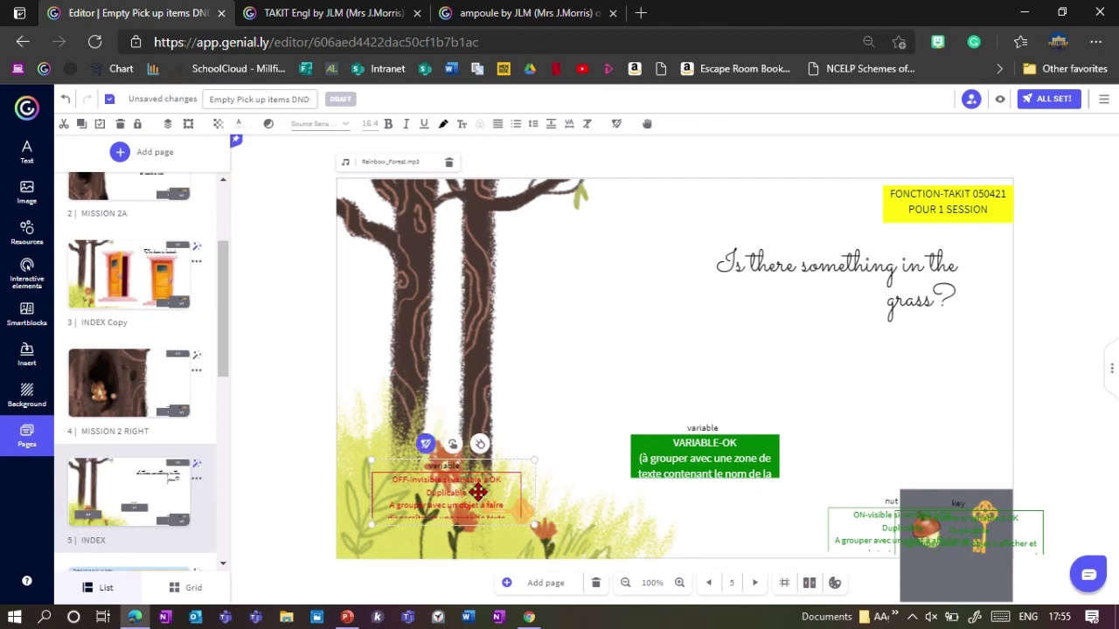
drag(475, 487, 530, 464)
- Rename the variable labels of the red OFF-Invisible box and the green VARIABLE-OK box to "key"
double_click(529, 467)
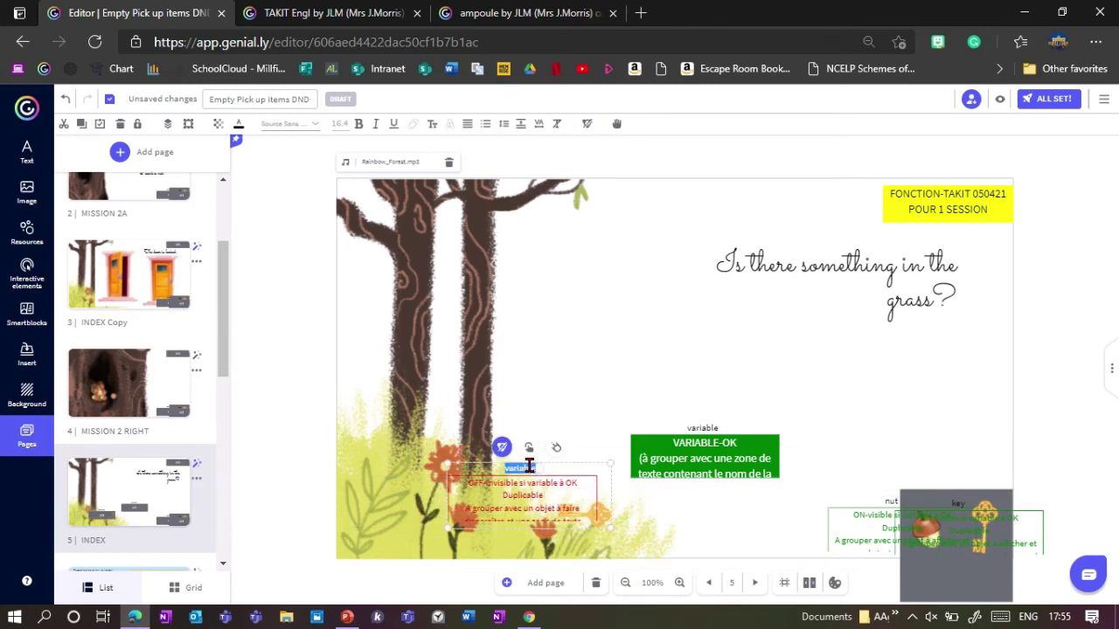
text(key)
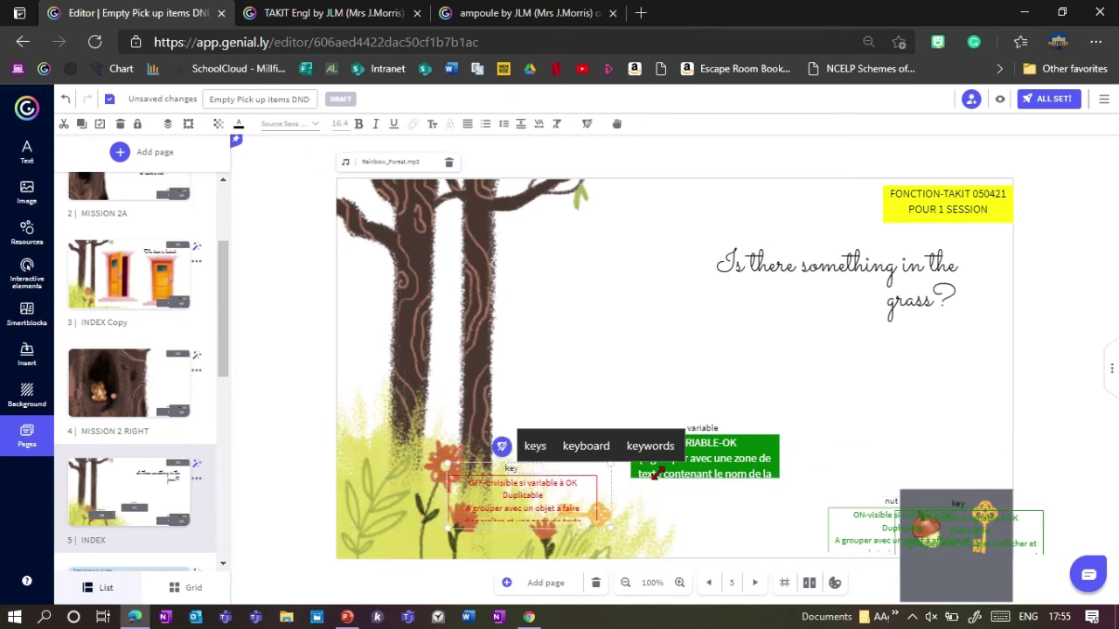
drag(722, 468, 715, 430)
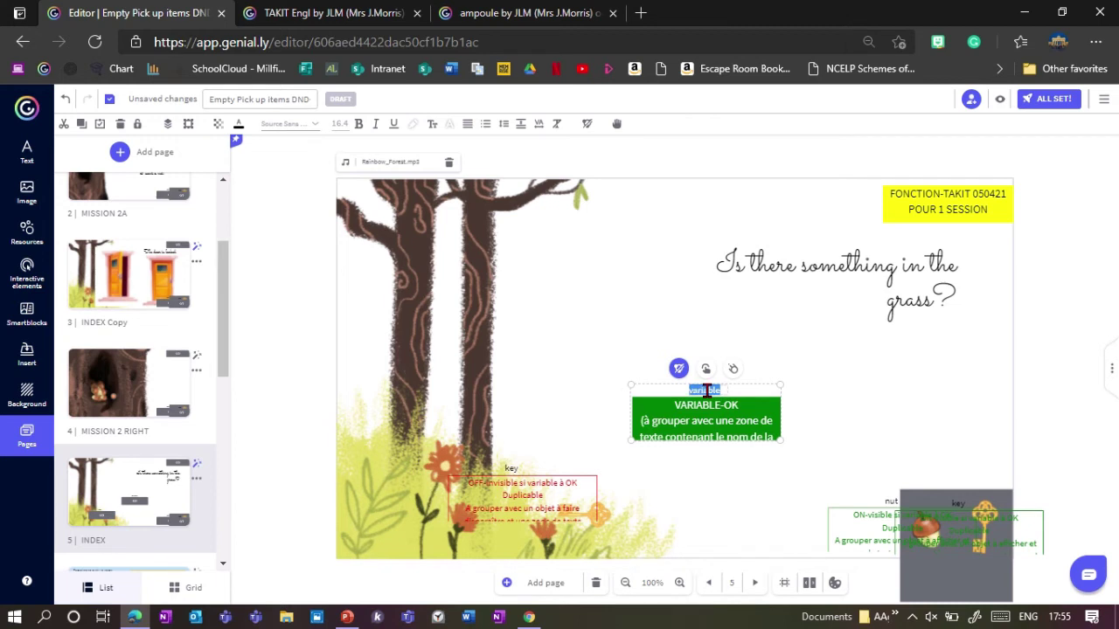
text(key)
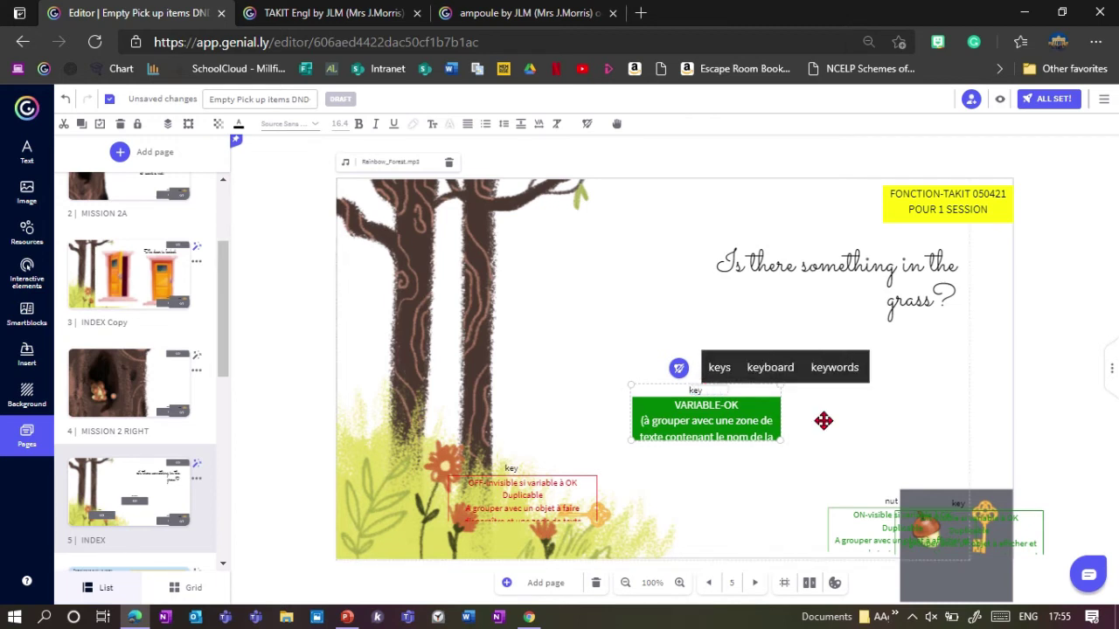
click(824, 419)
- Place the green VARIABLE-OK box over the key in the grass and bring it to the front
drag(716, 422, 573, 513)
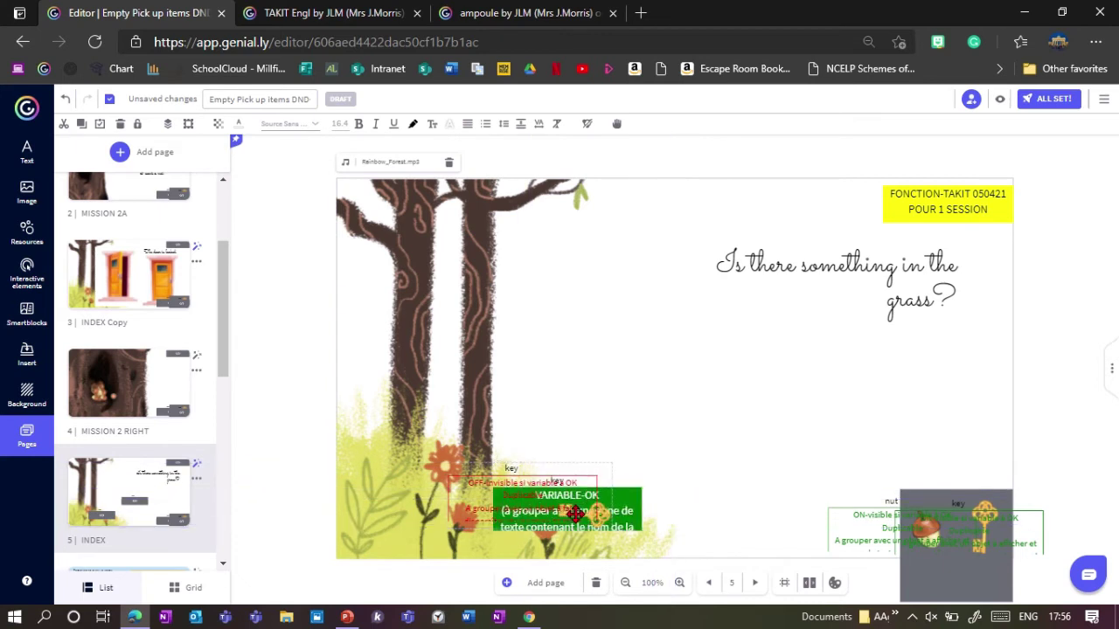
click(167, 123)
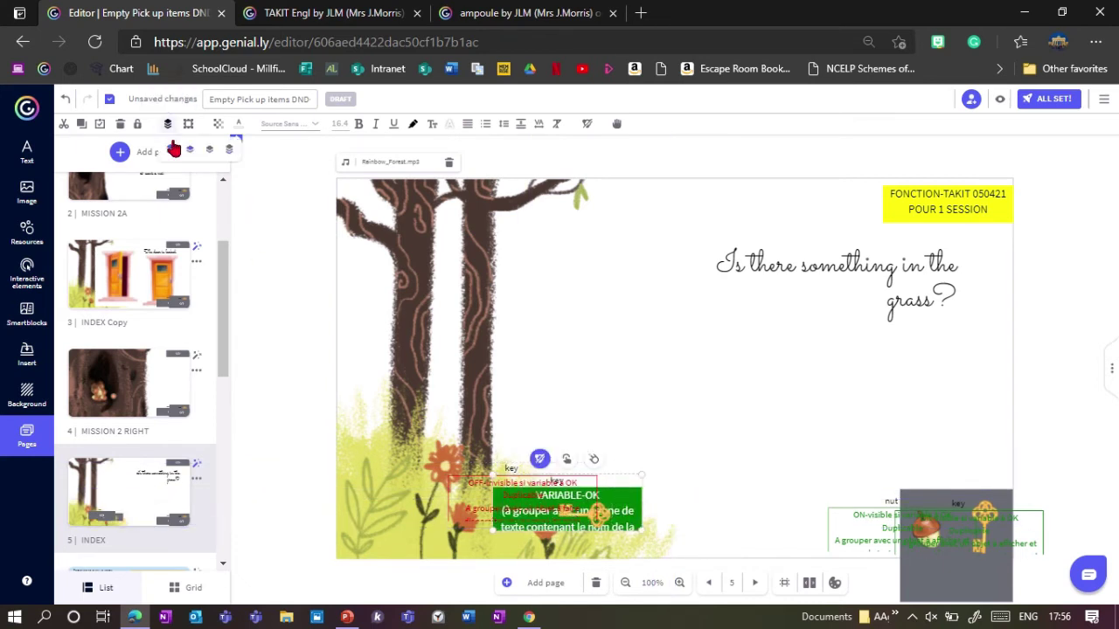
click(171, 151)
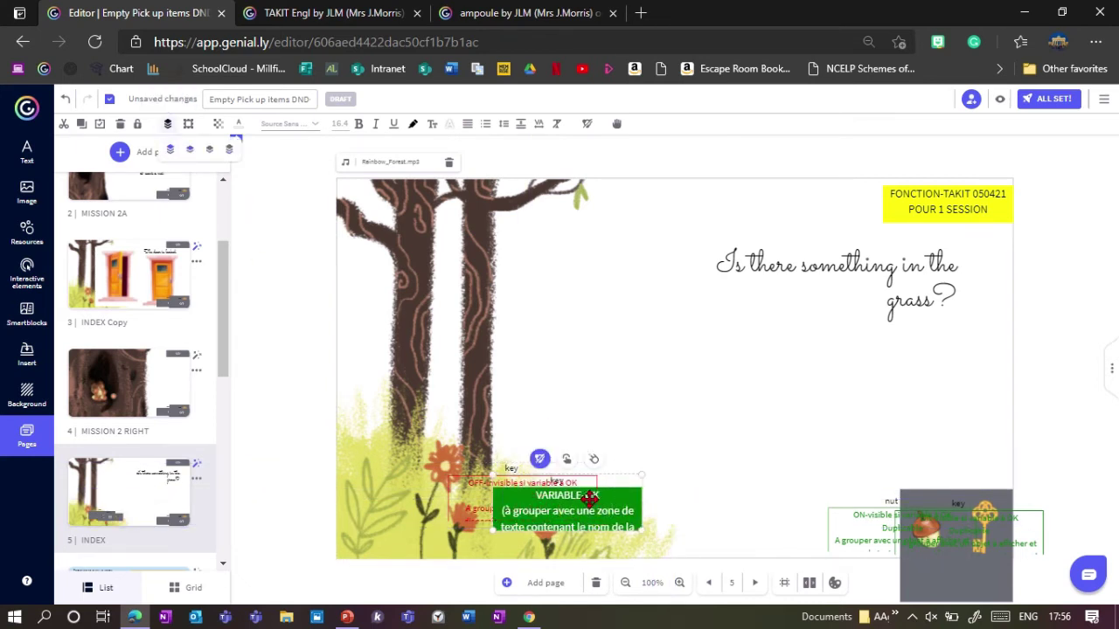
drag(590, 498, 583, 496)
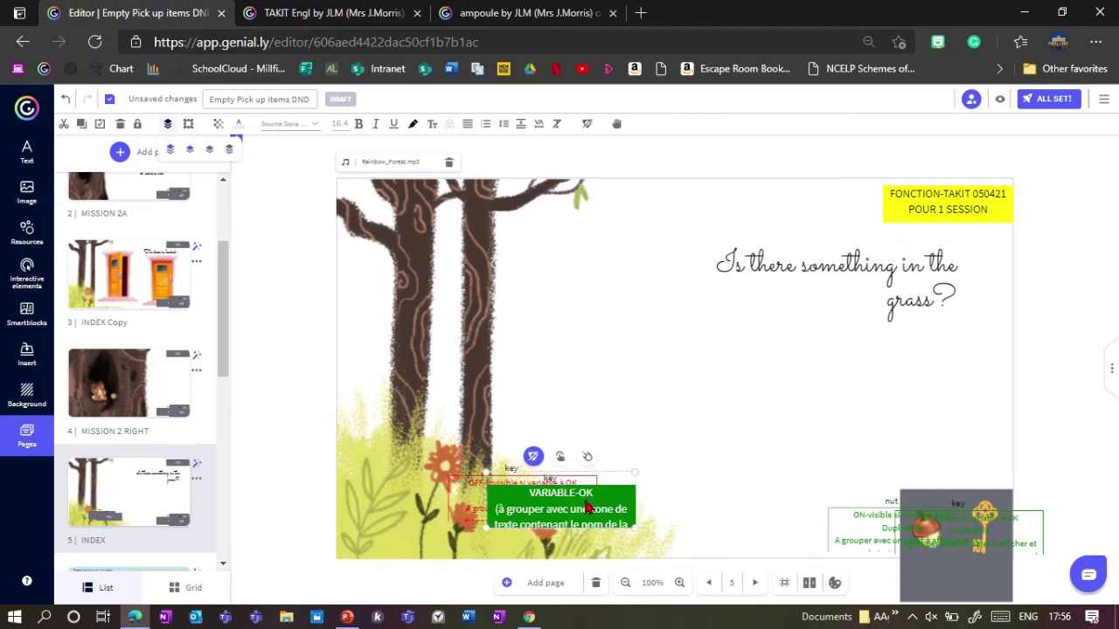
- Preview page 5, pick up the key and check the inventory on pages 4 and 3
click(1003, 103)
click(1001, 101)
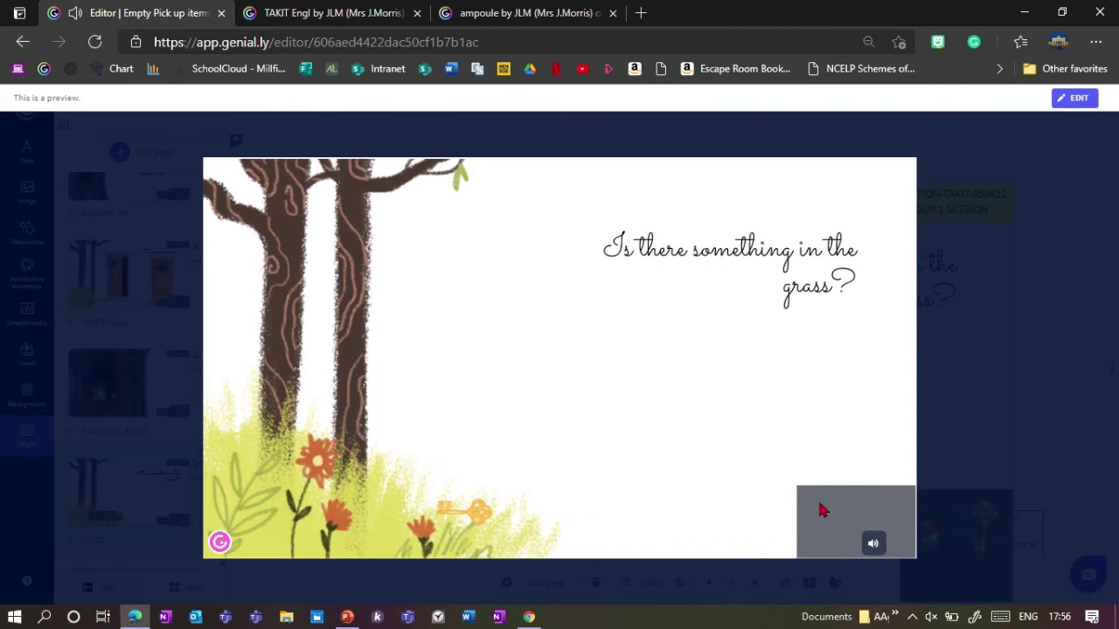
click(469, 515)
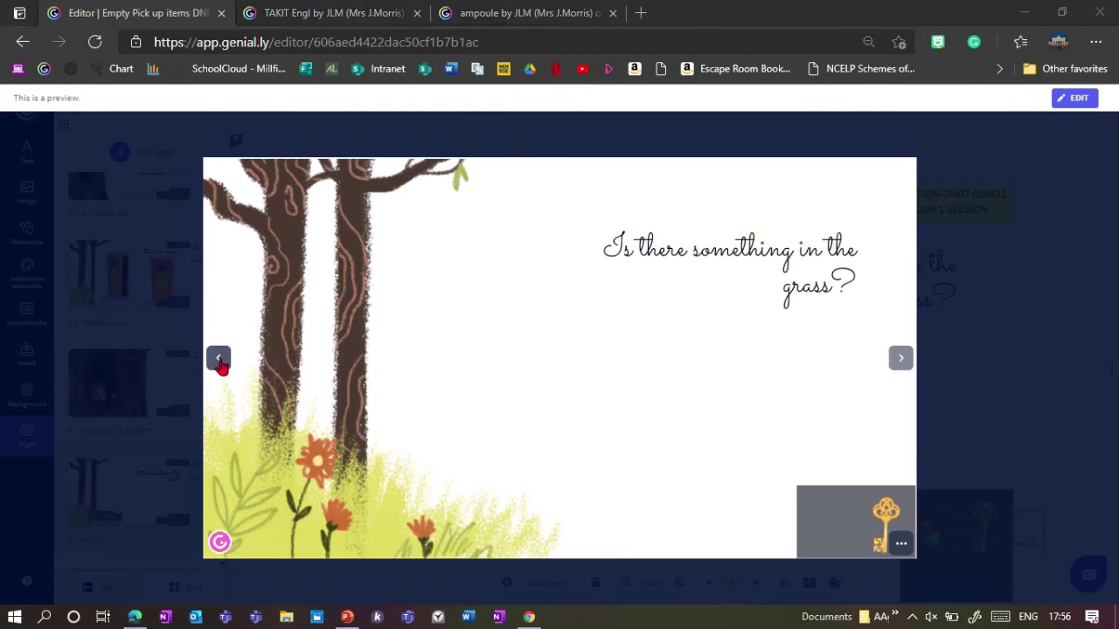
click(218, 362)
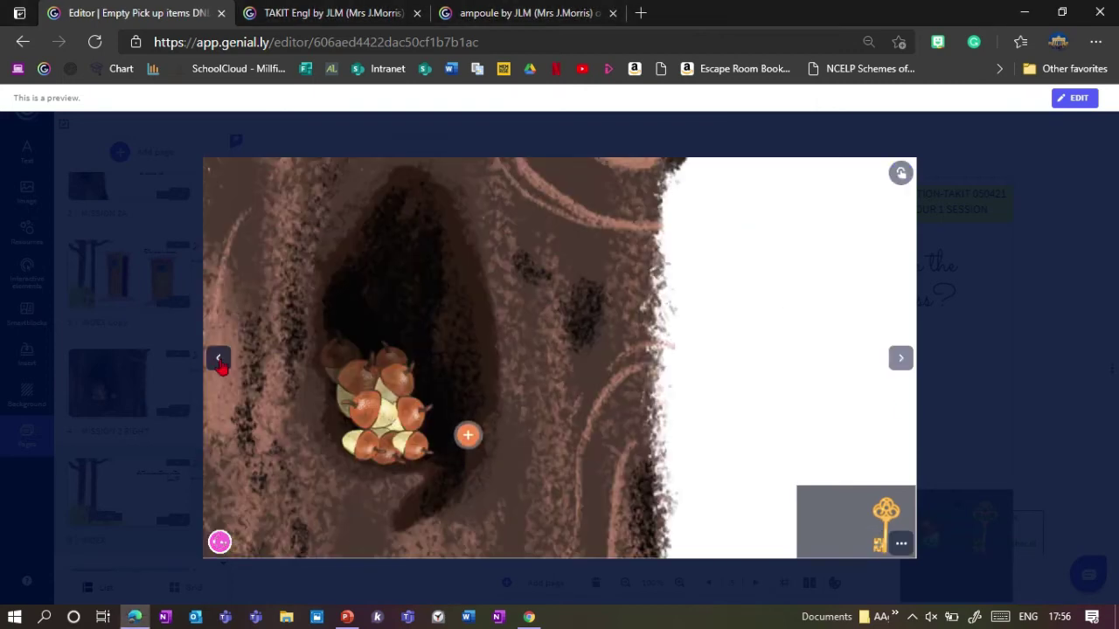
click(218, 362)
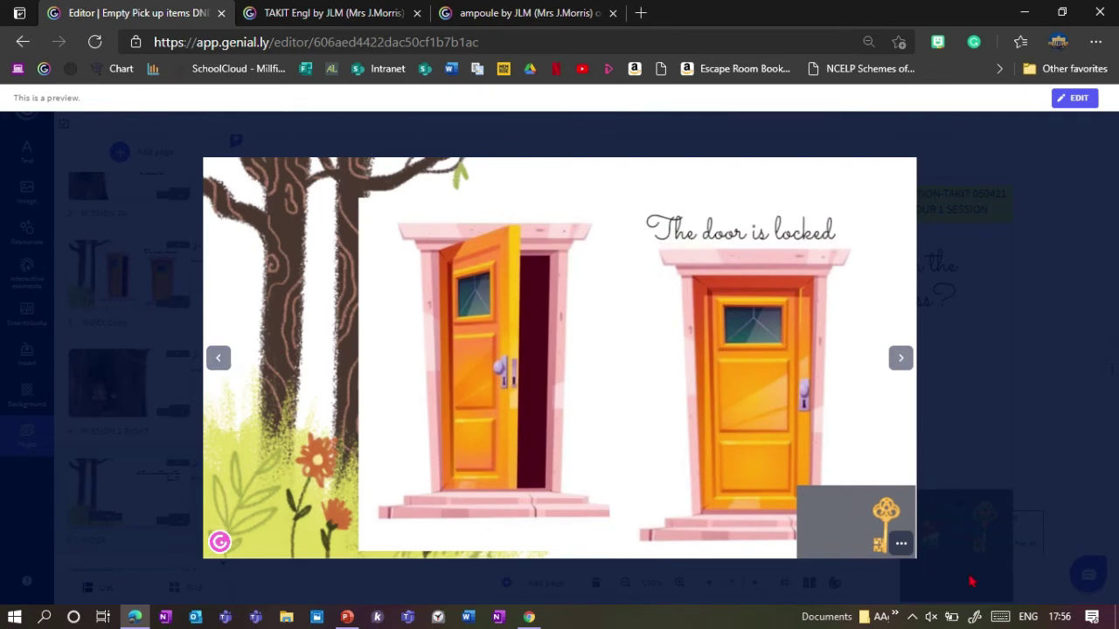
key(Escape)
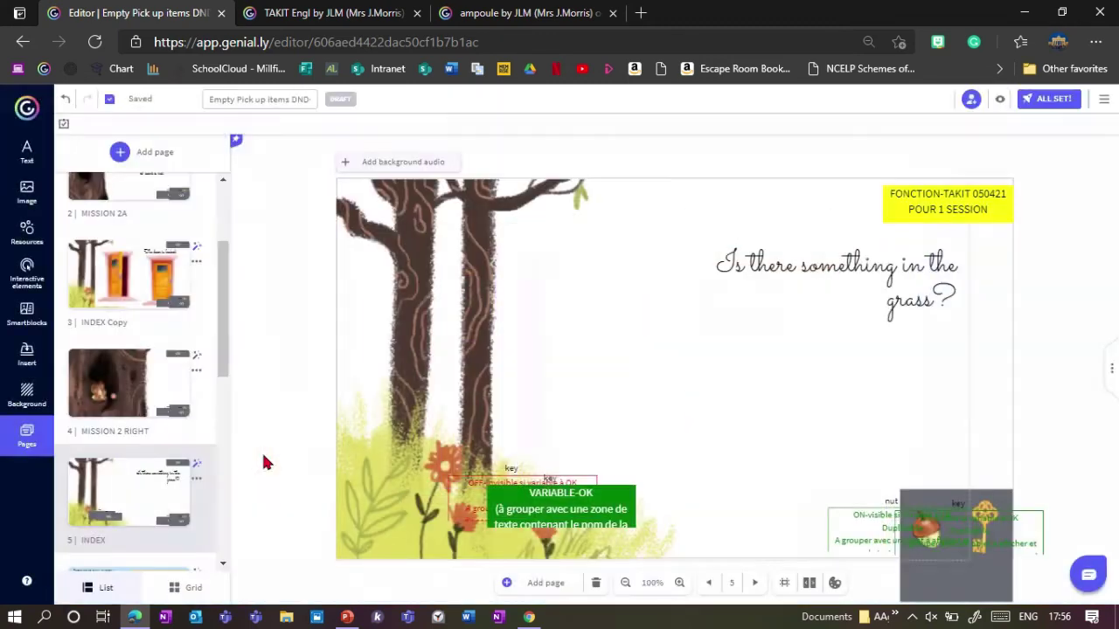
- Copy page 8's SI-OFF-VARIABLE, OBJET1, CIBLE1, OFF1, both ON1 and yellow FONCTION DNDoo boxes onto page 3
drag(225, 370, 223, 486)
click(84, 505)
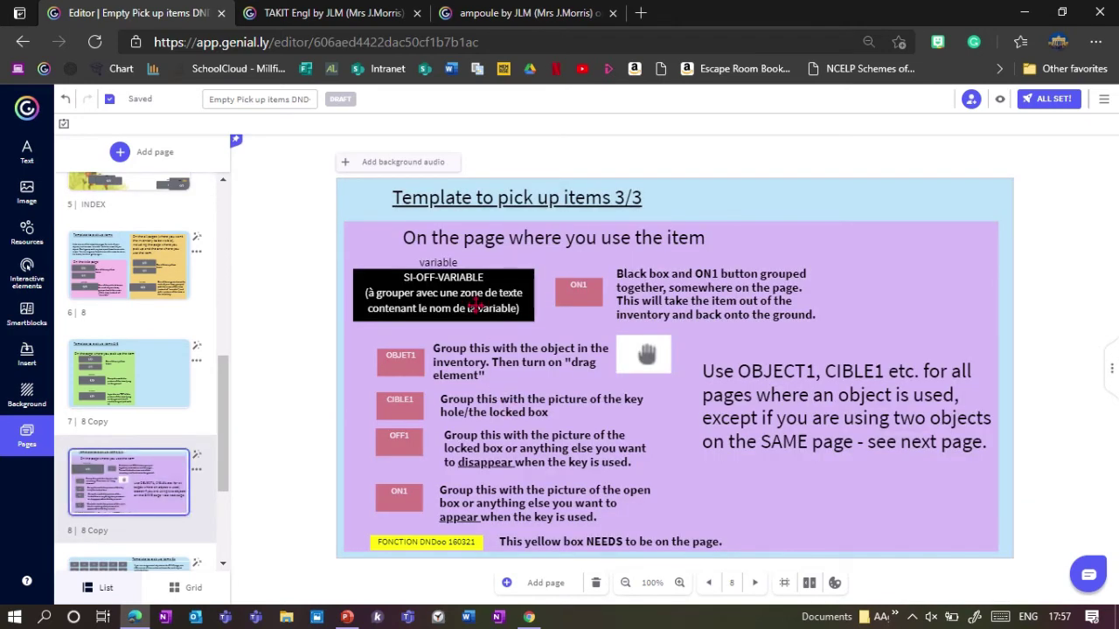
click(530, 309)
shift+click(585, 291)
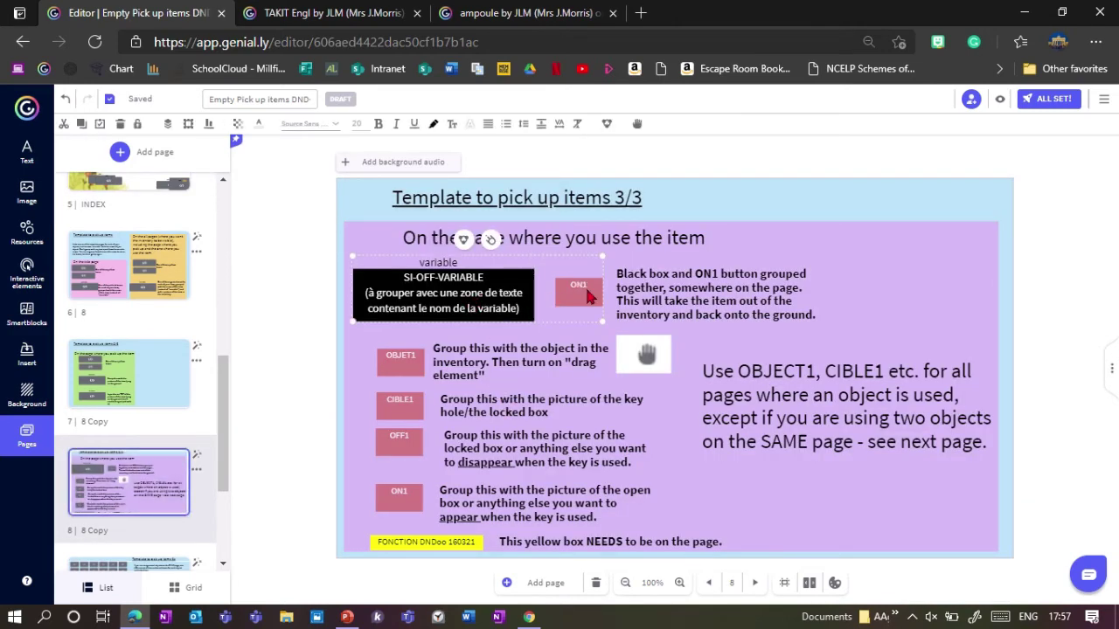
shift+click(402, 368)
shift+click(396, 404)
shift+click(397, 437)
shift+click(399, 504)
shift+click(411, 542)
drag(223, 470, 223, 345)
click(122, 306)
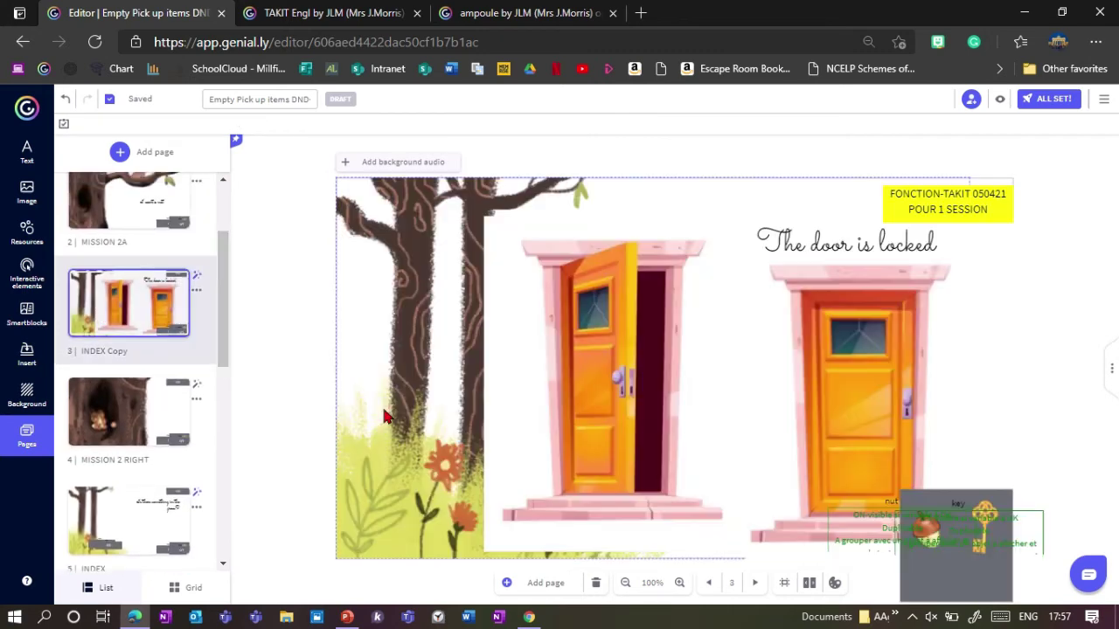
click(385, 417)
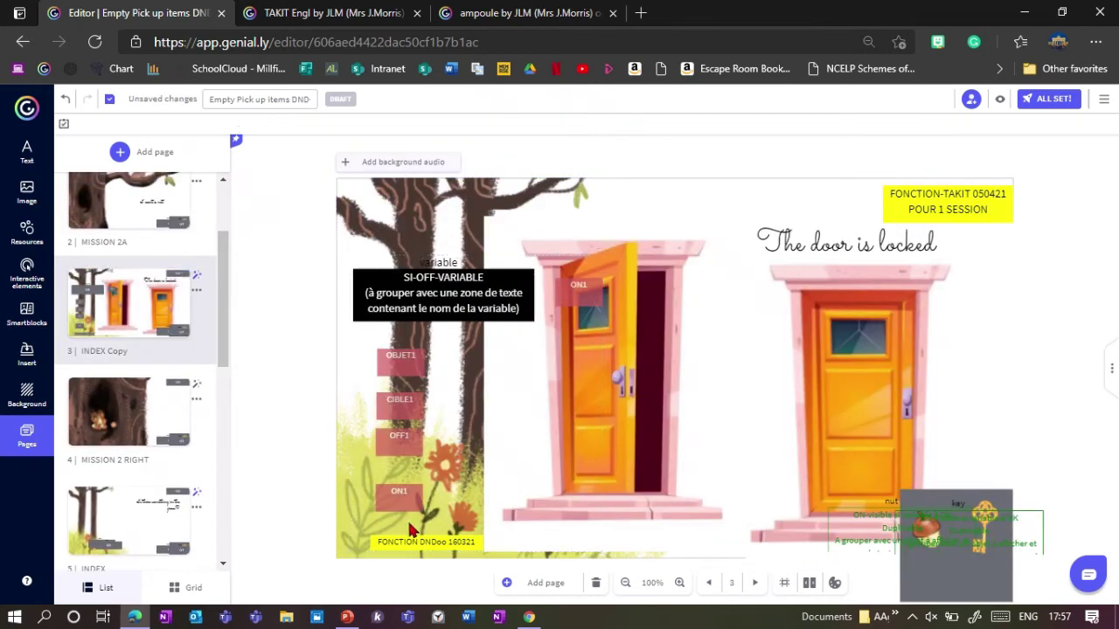
- Move the FONCTION DNDoo box above "The door is locked" and nudge the FONCTION-TAKIT box beside it
drag(402, 537, 794, 190)
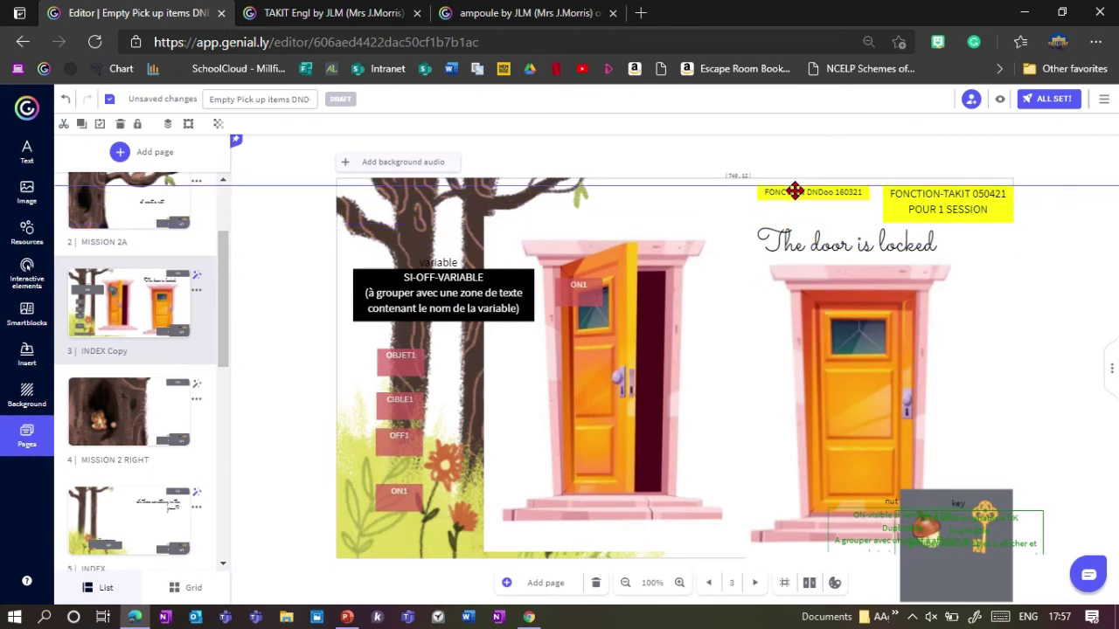
drag(944, 217, 941, 218)
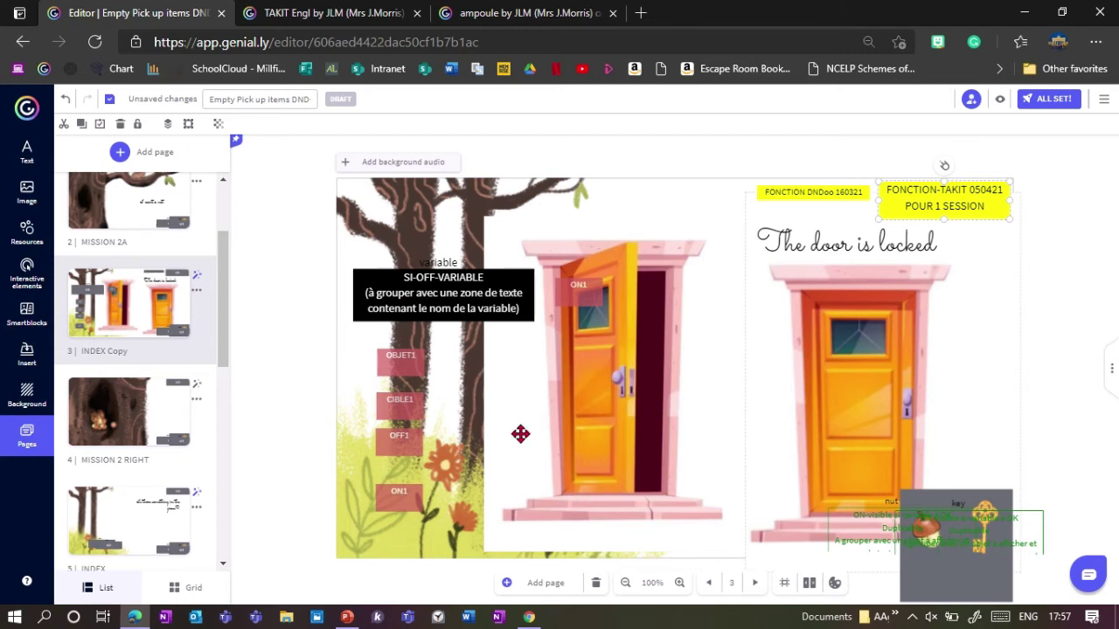
click(398, 369)
click(390, 403)
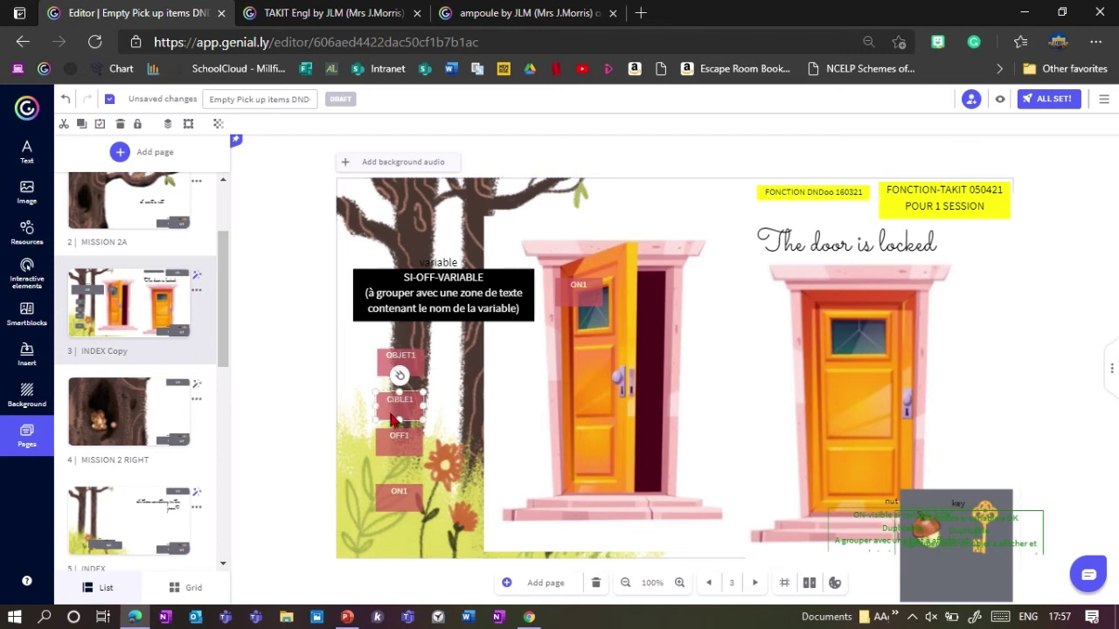
click(384, 428)
click(390, 499)
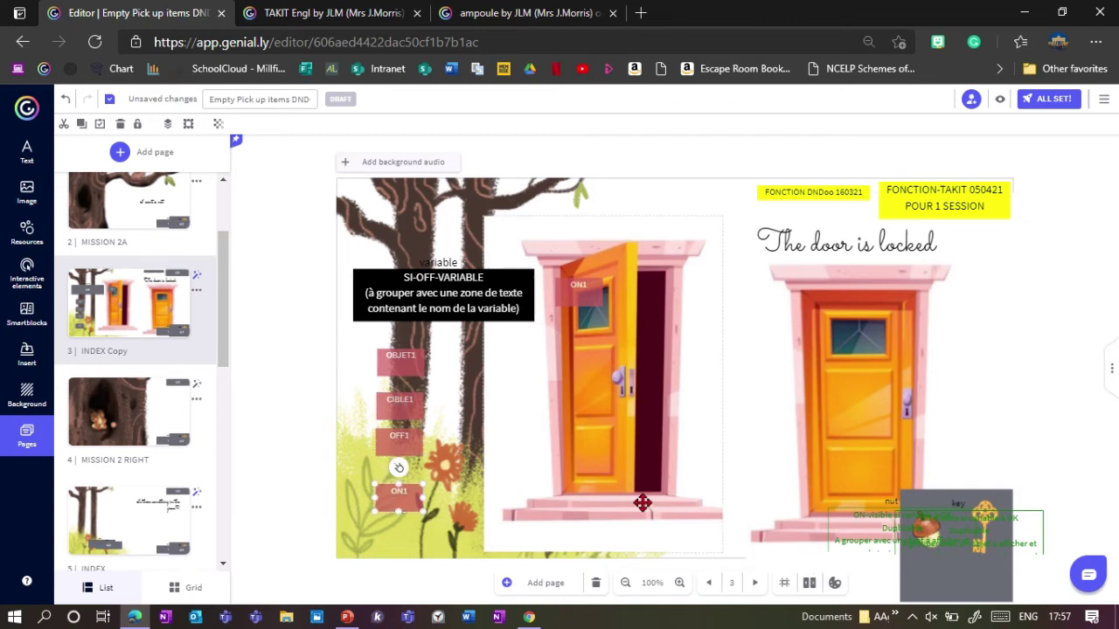
- Place the OBJET1 box over the inventory key, group it with the key, and position the group in the grey inventory
key(ctrl+z)
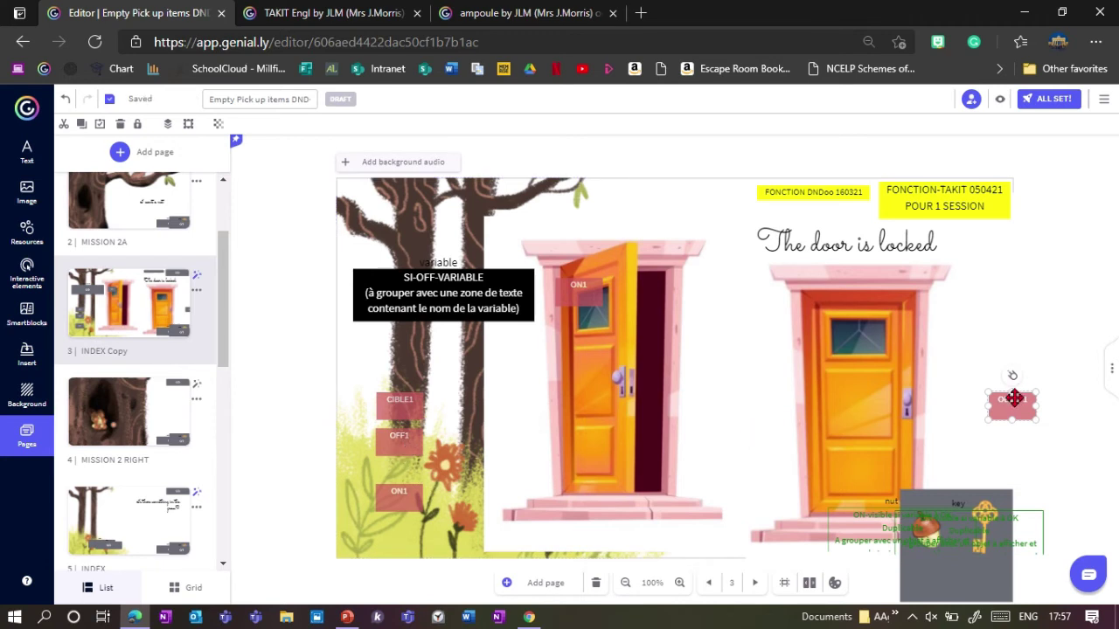
drag(1013, 405, 997, 530)
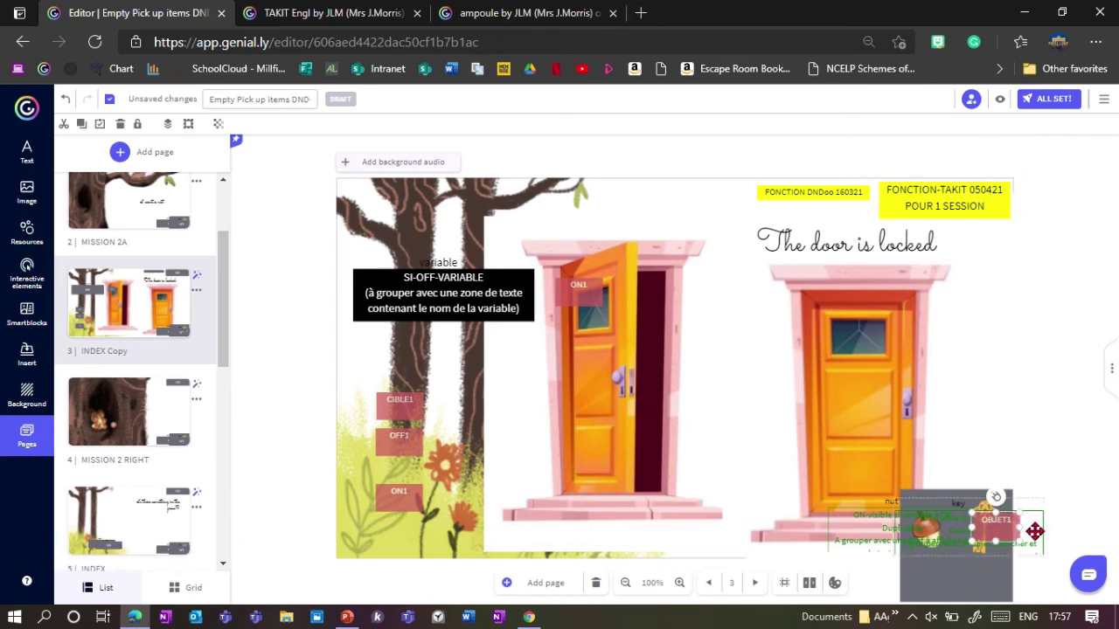
click(999, 529)
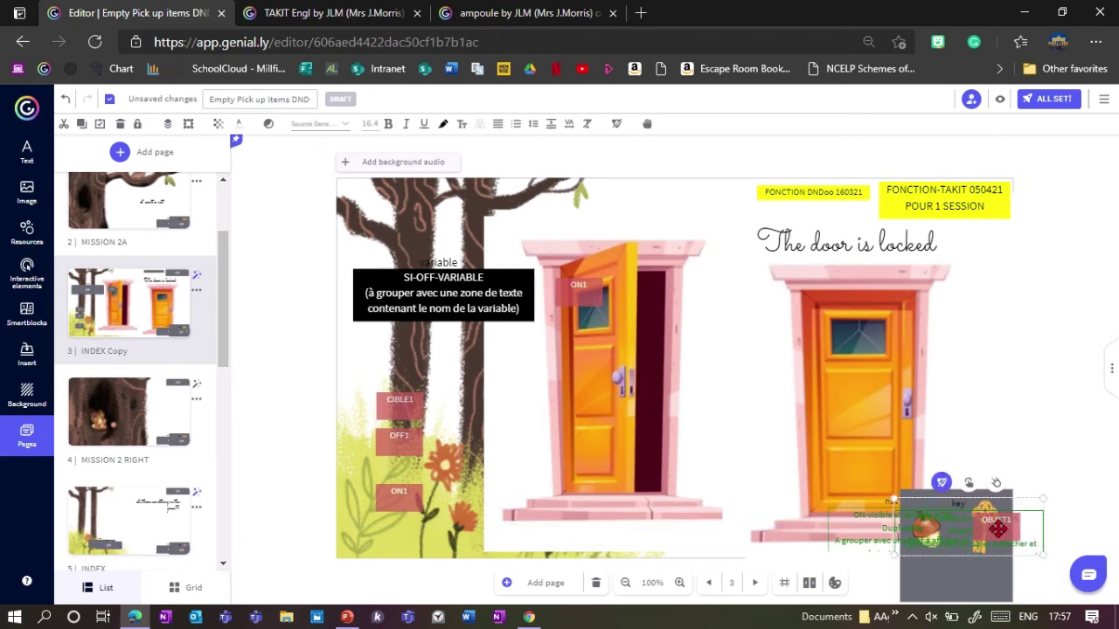
drag(998, 529, 1035, 403)
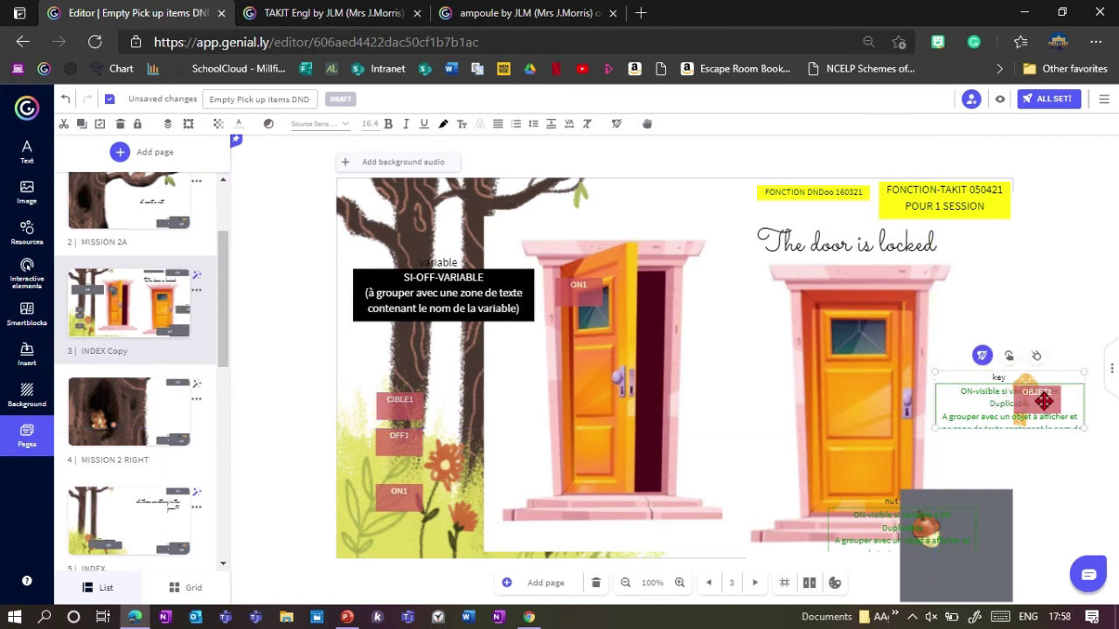
drag(1013, 397, 979, 534)
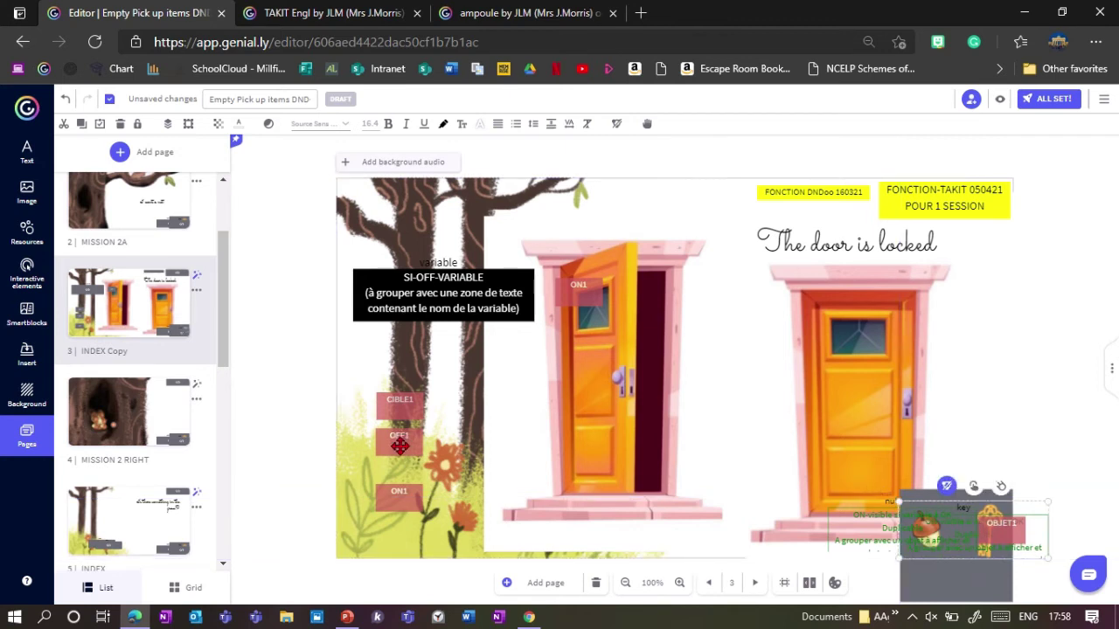
- Place the CIBLE1 box by the closed door's lock and the OFF1 box over its window
drag(399, 403, 624, 378)
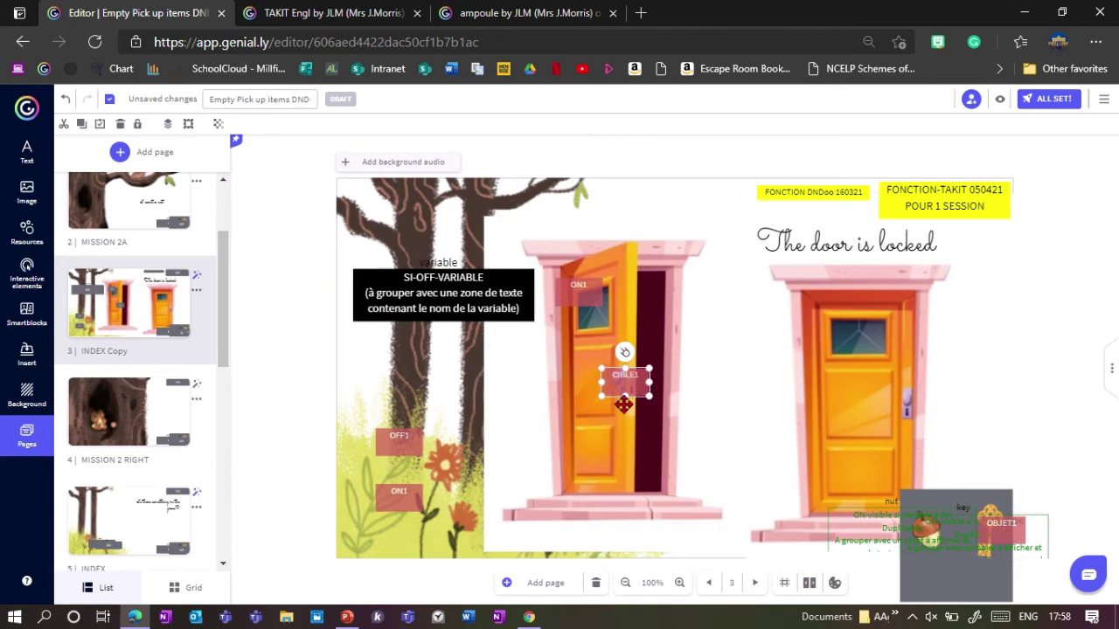
drag(627, 393, 900, 412)
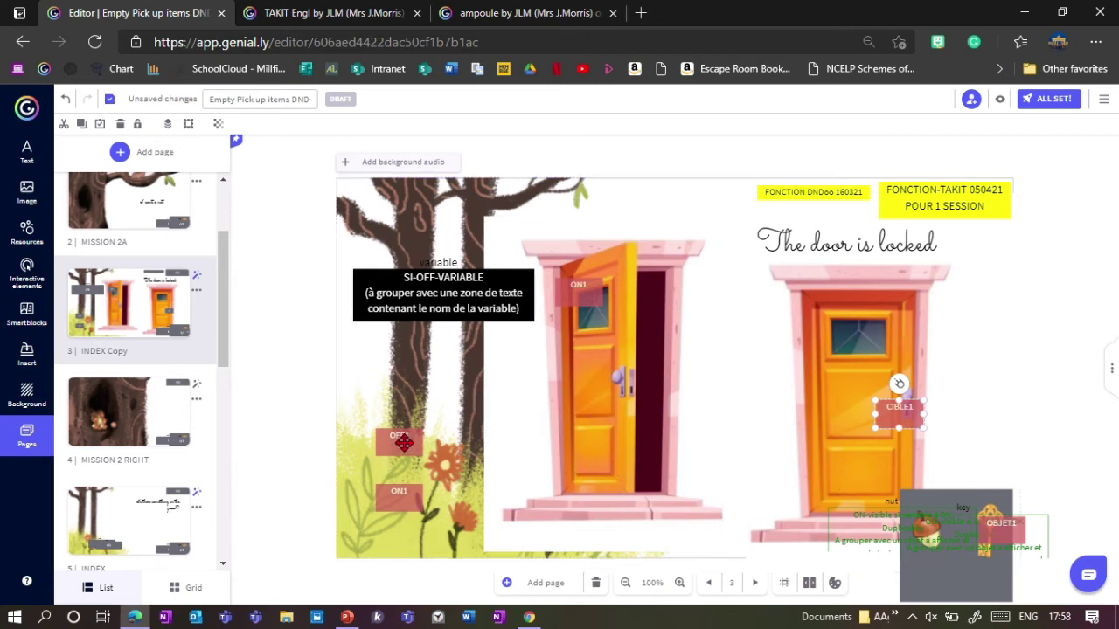
drag(401, 443, 881, 342)
- Group the closed door with its OFF1 and CIBLE1 boxes and "The door is locked" text, and send the group to the back
click(912, 413)
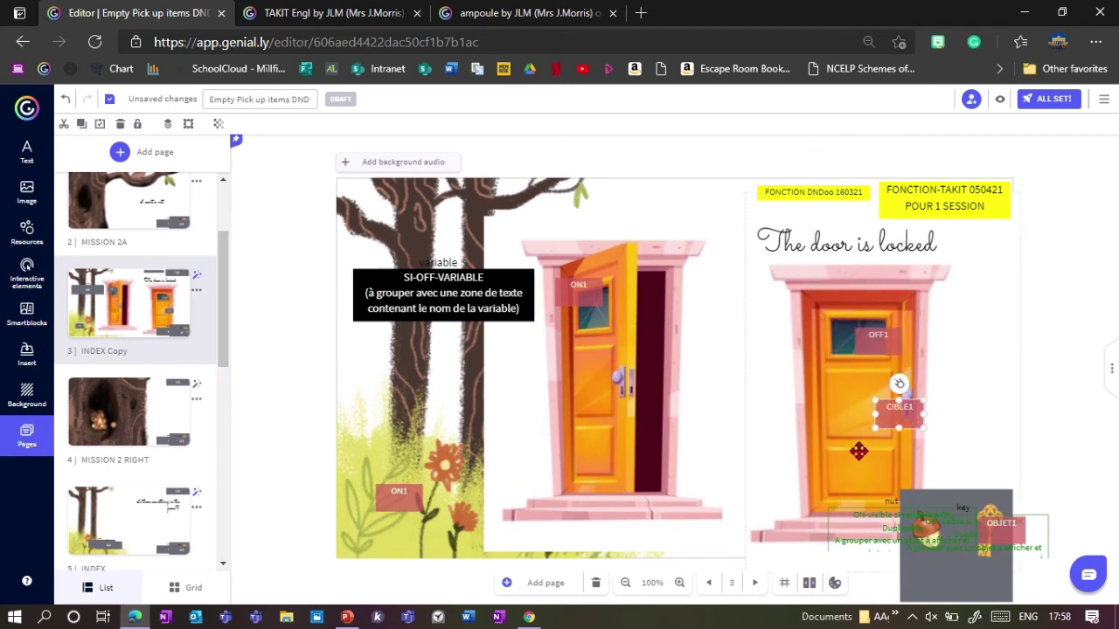
click(859, 452)
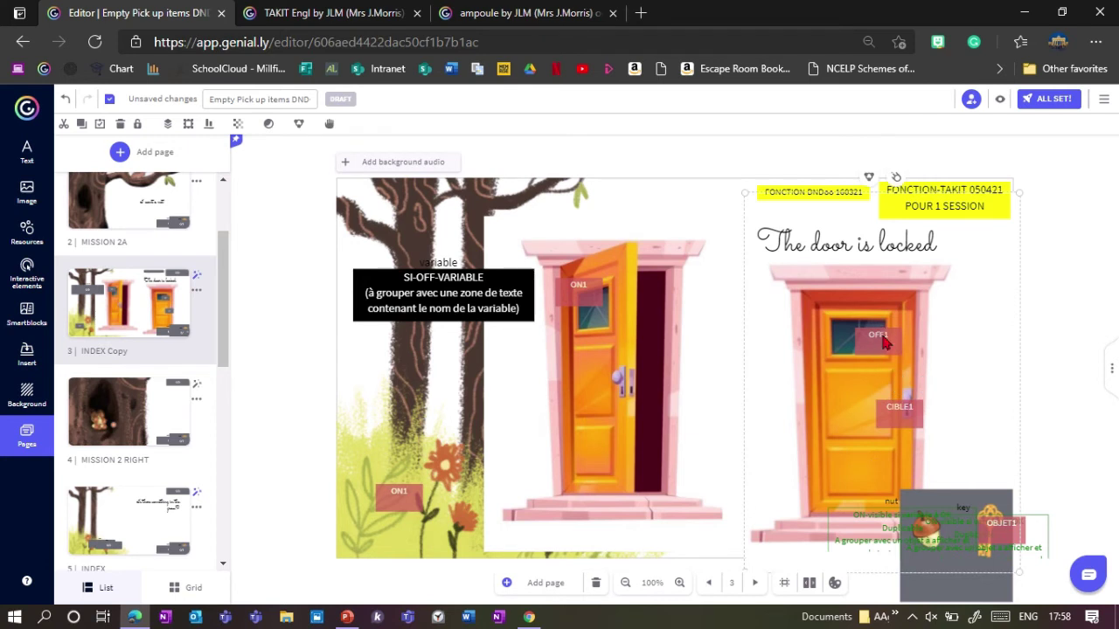
click(829, 247)
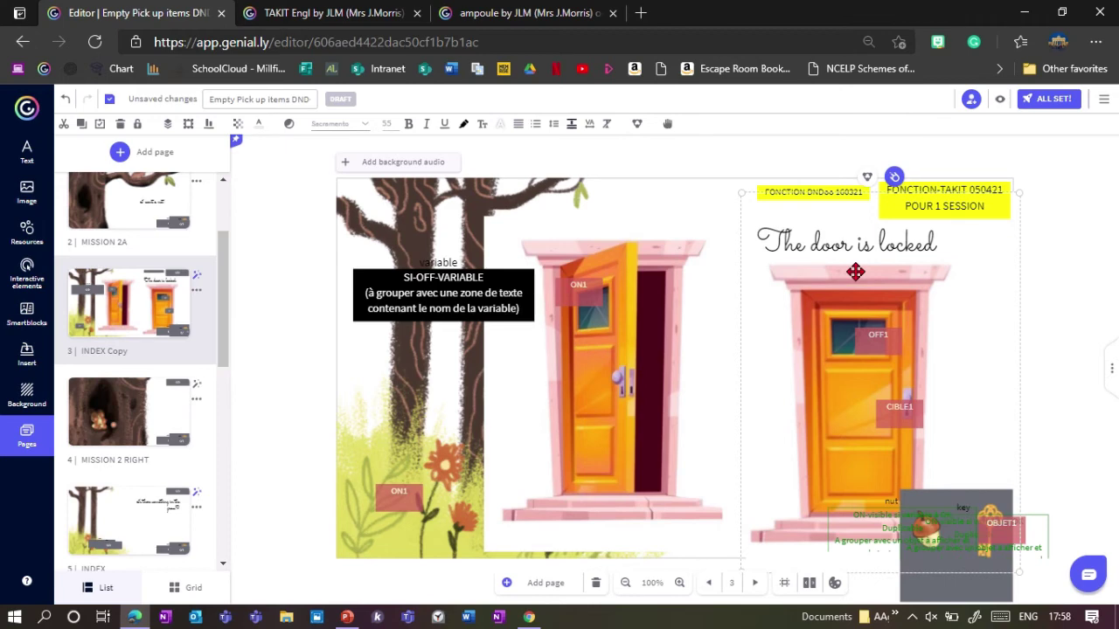
click(893, 177)
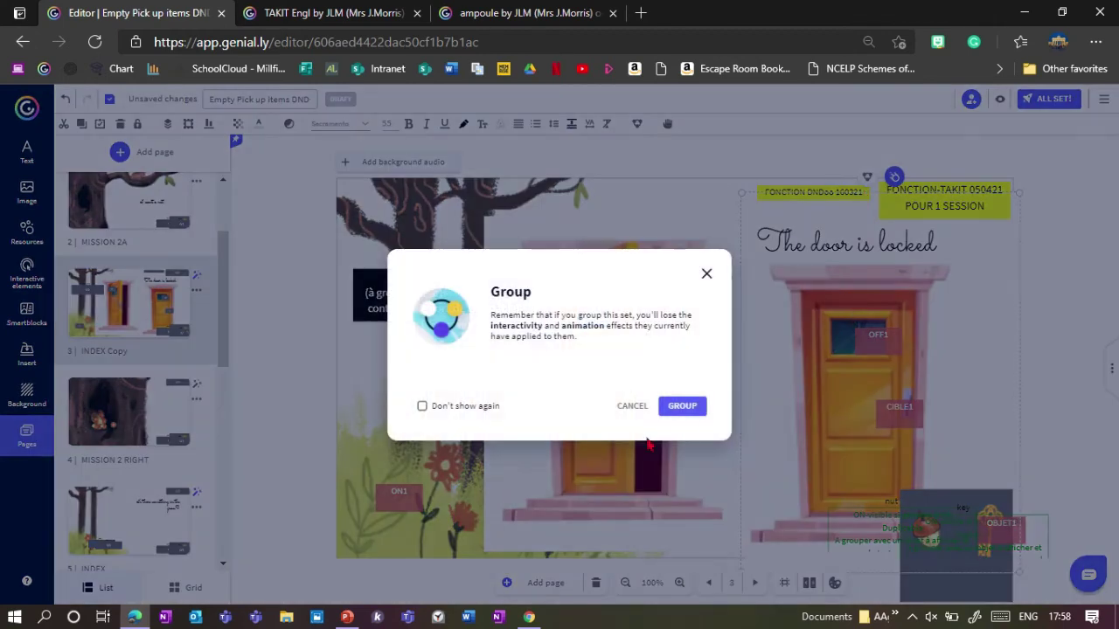
click(682, 406)
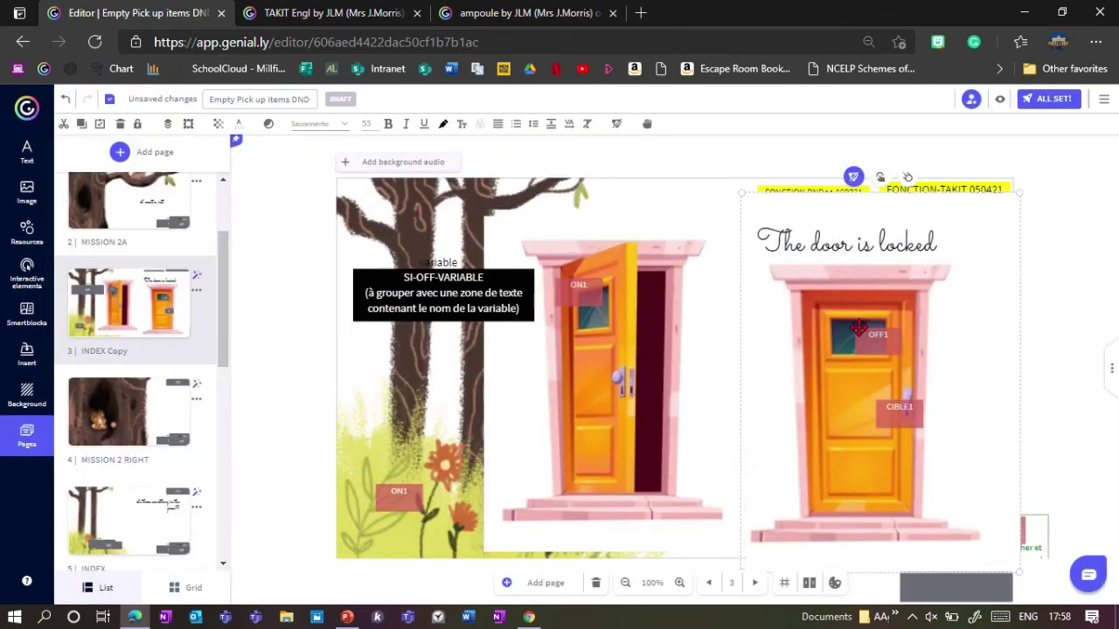
click(168, 127)
click(229, 150)
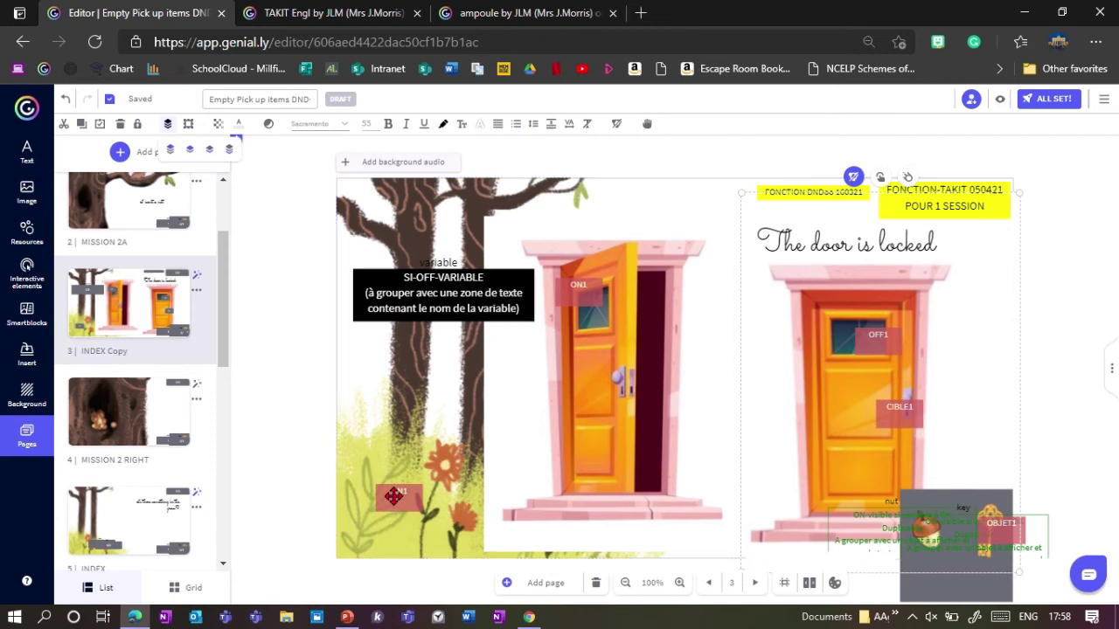
- Place one ON1 box on the open door, group the two, and move the group next to the closed door
drag(394, 495, 408, 415)
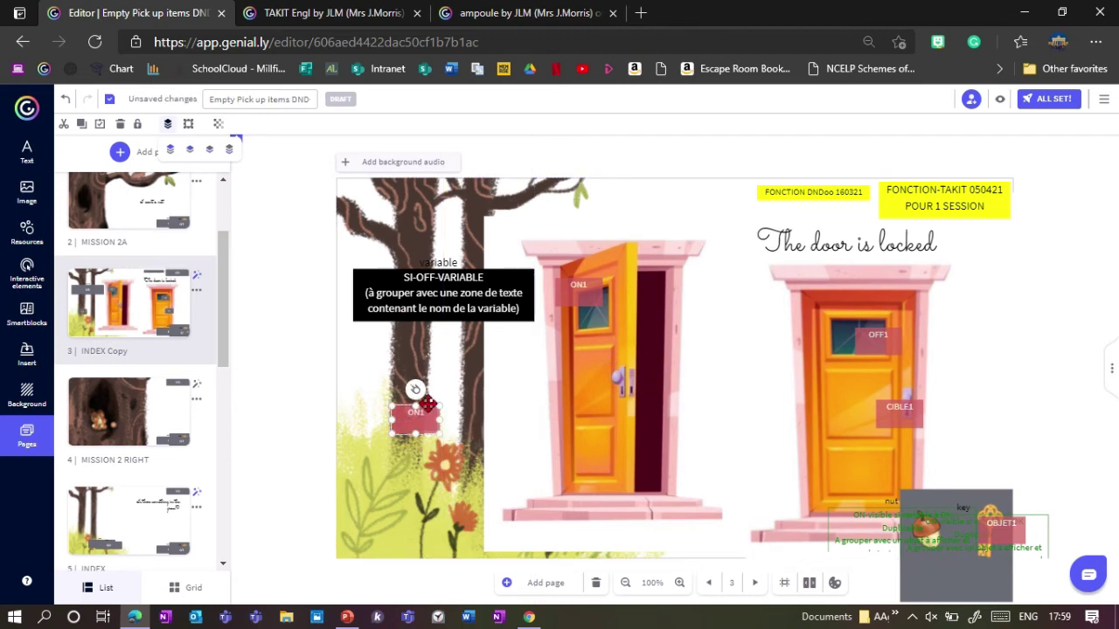
drag(417, 411, 614, 367)
key(Escape)
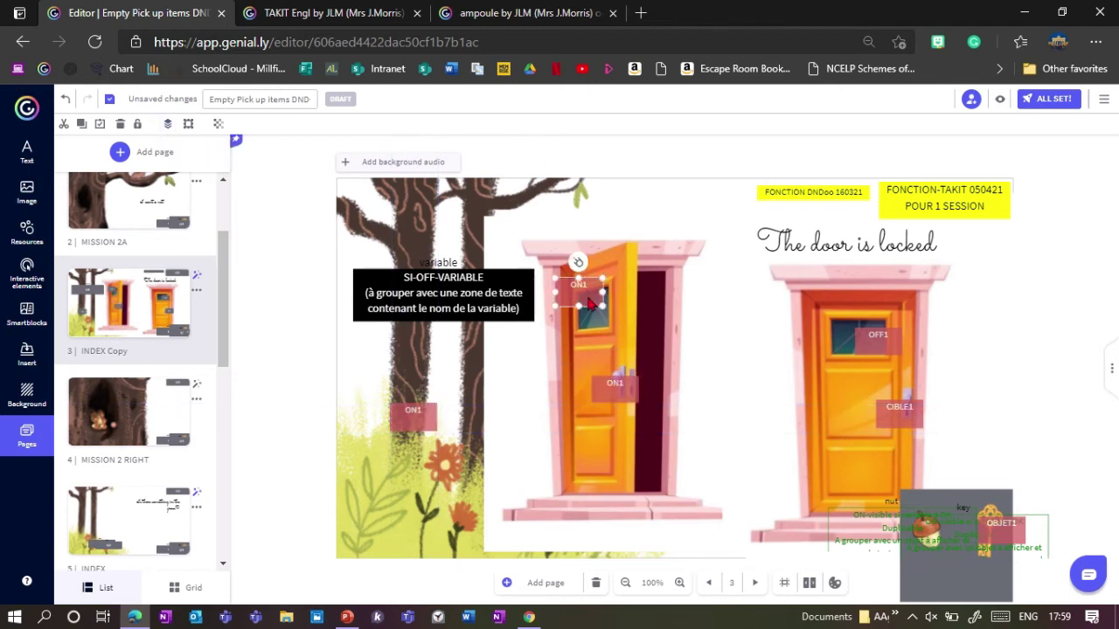
click(612, 386)
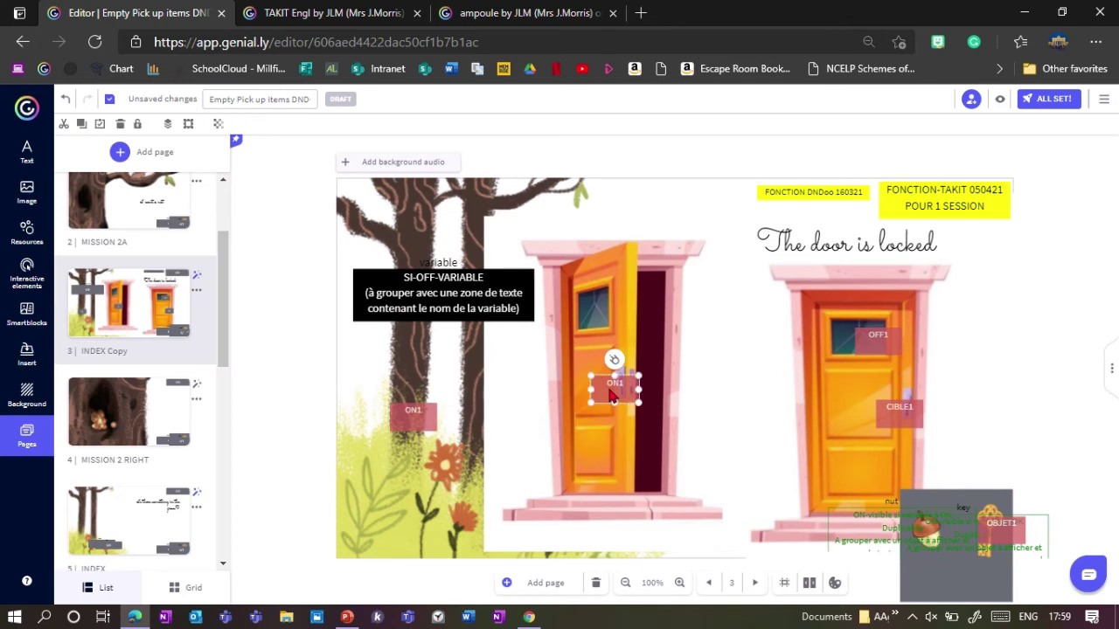
shift+click(595, 441)
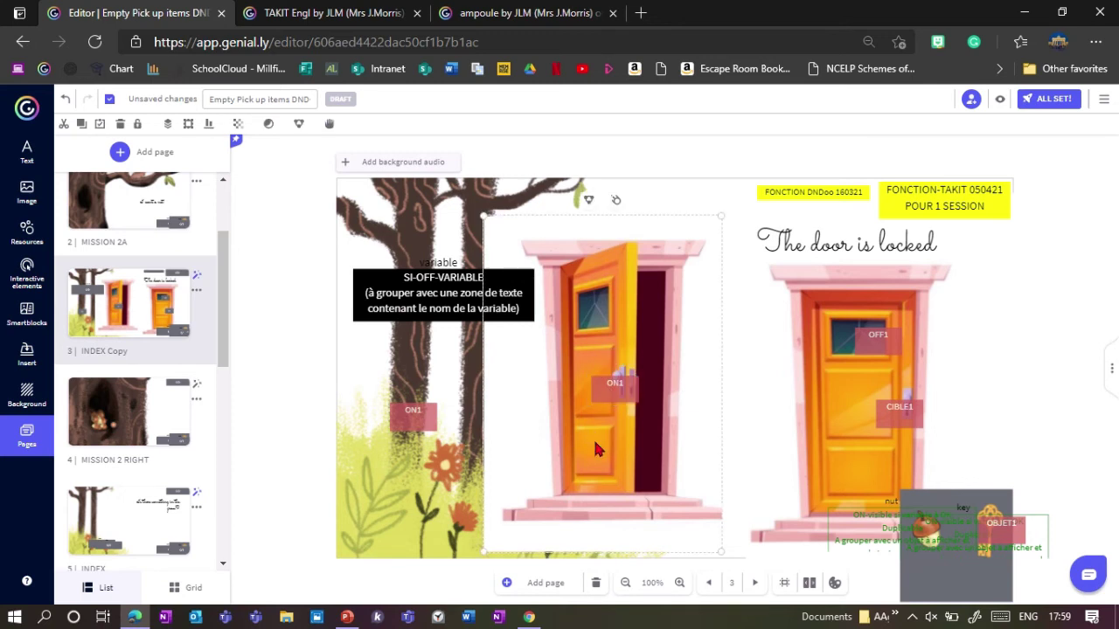
click(588, 207)
drag(584, 330, 633, 354)
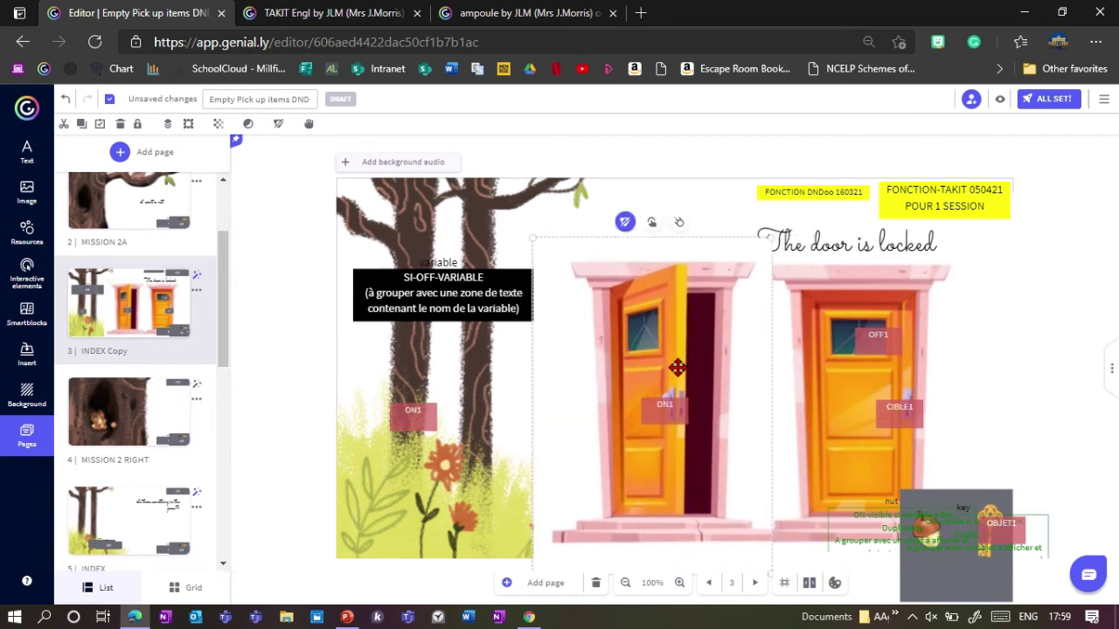
- Set the SI-OFF-VARIABLE box's variable name to "key", and move it above the open door with the spare ON1 box nearby
drag(402, 419, 408, 350)
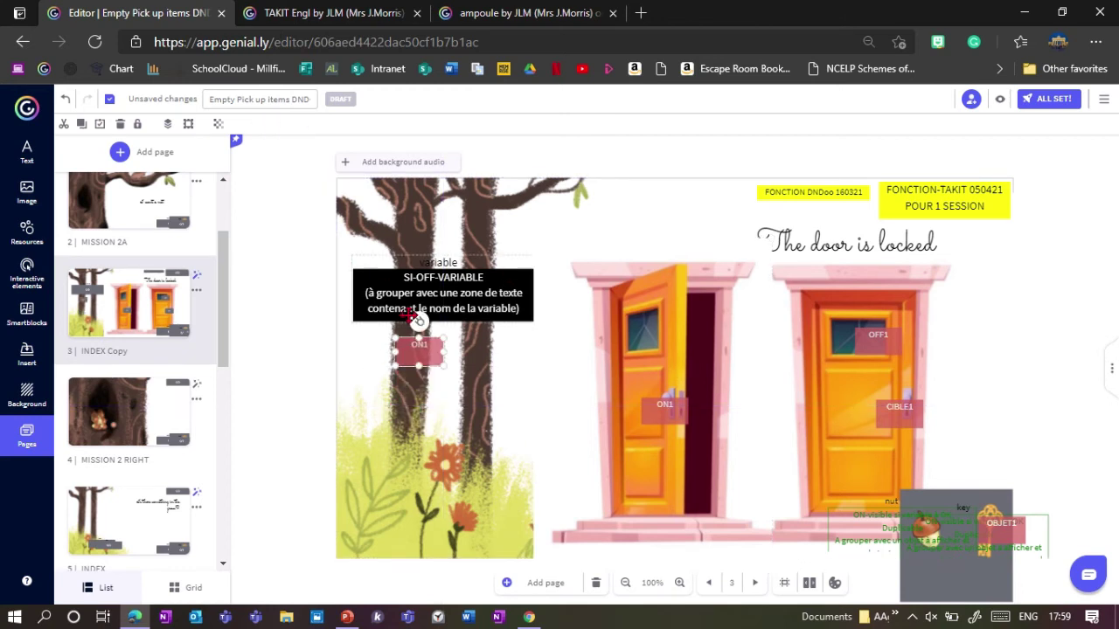
double_click(426, 262)
text(key)
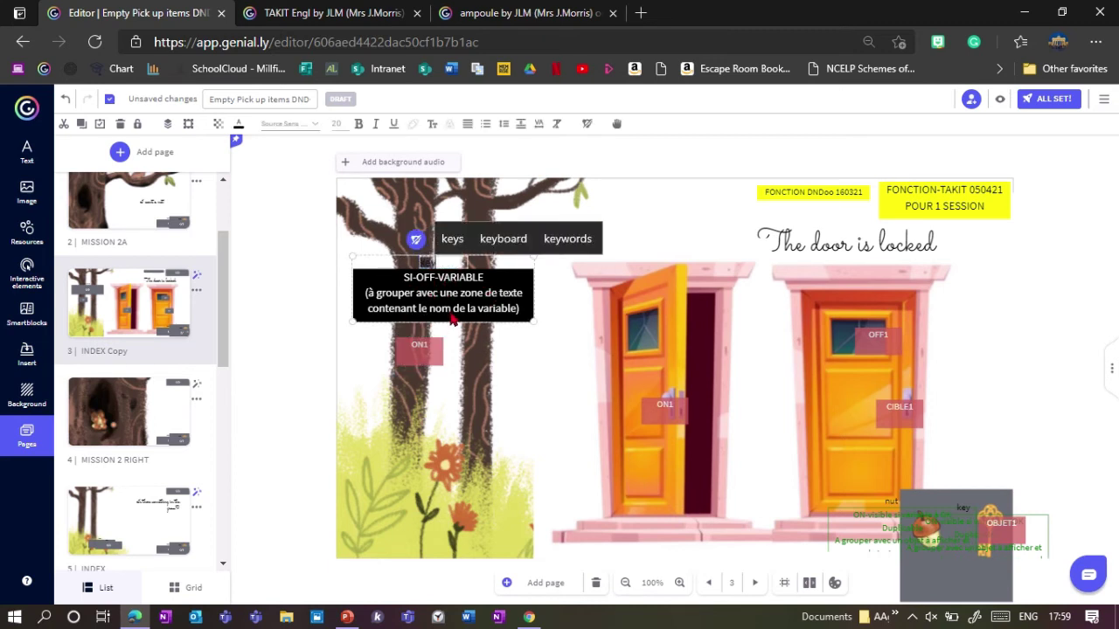
drag(450, 299, 659, 199)
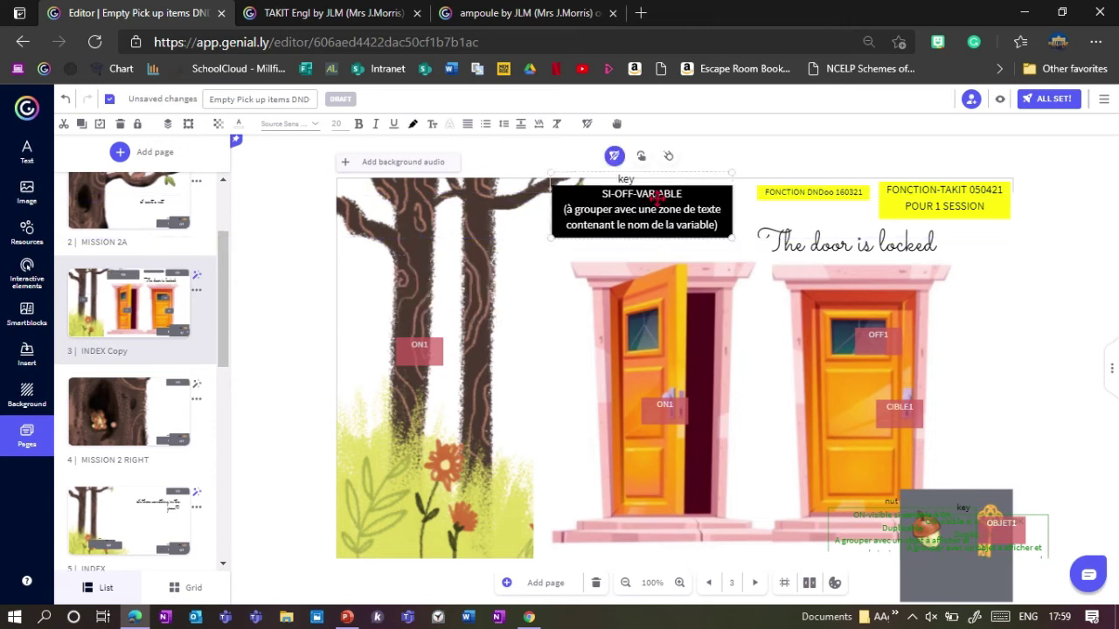
drag(420, 350, 509, 243)
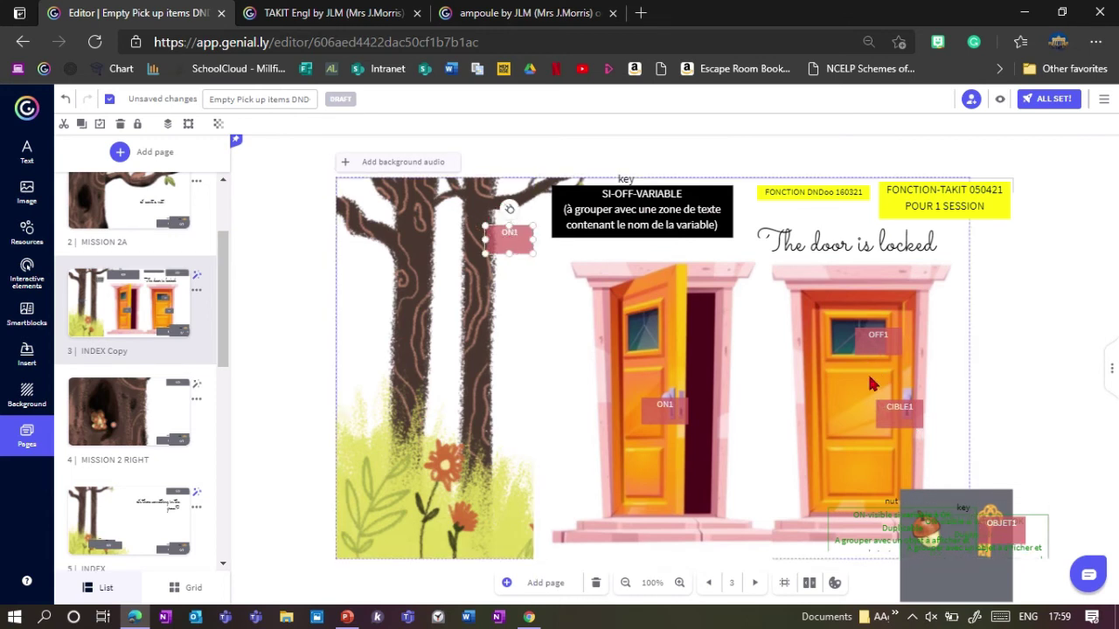
- Check how the key variable elements are set up on page 5, and return to page 3
click(612, 221)
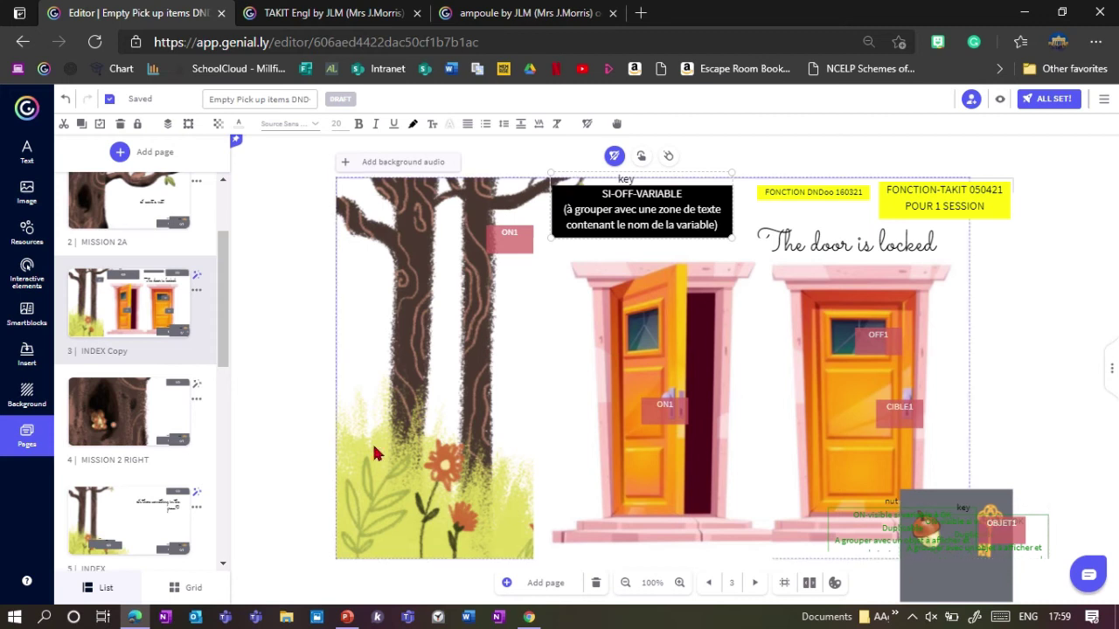
click(122, 523)
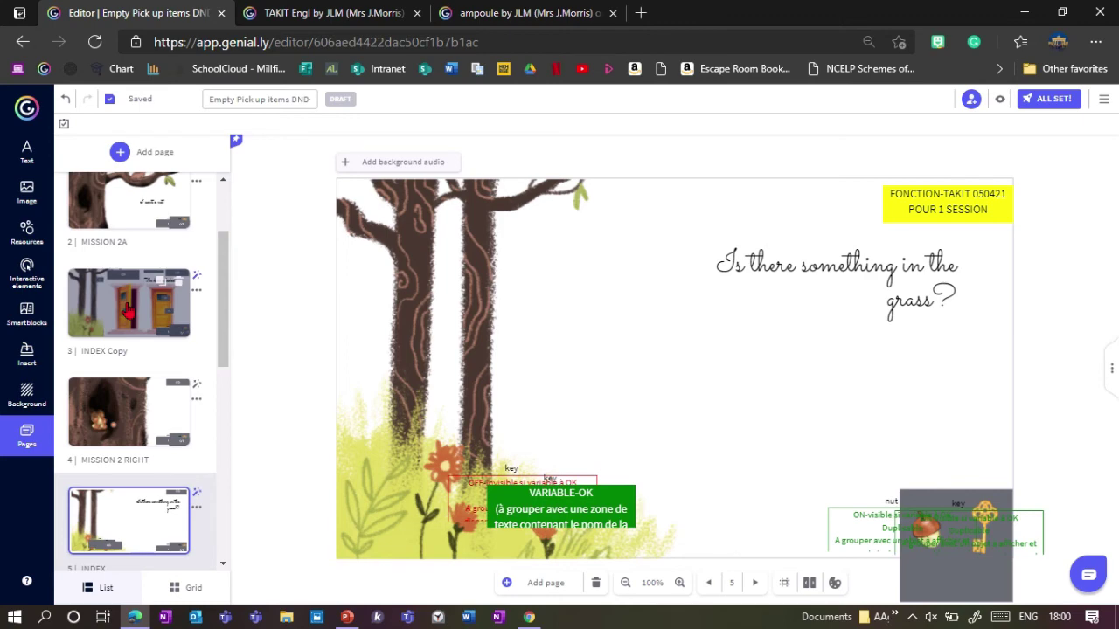
click(123, 303)
scroll(219, 445, down, 1)
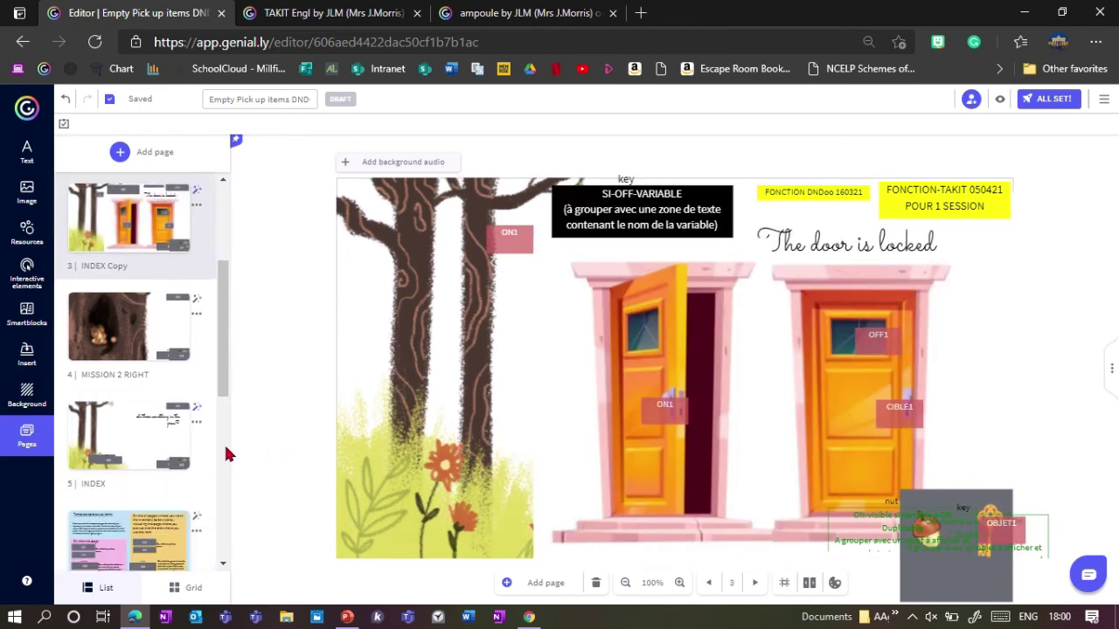
scroll(225, 446, down, 3)
scroll(224, 362, up, 2)
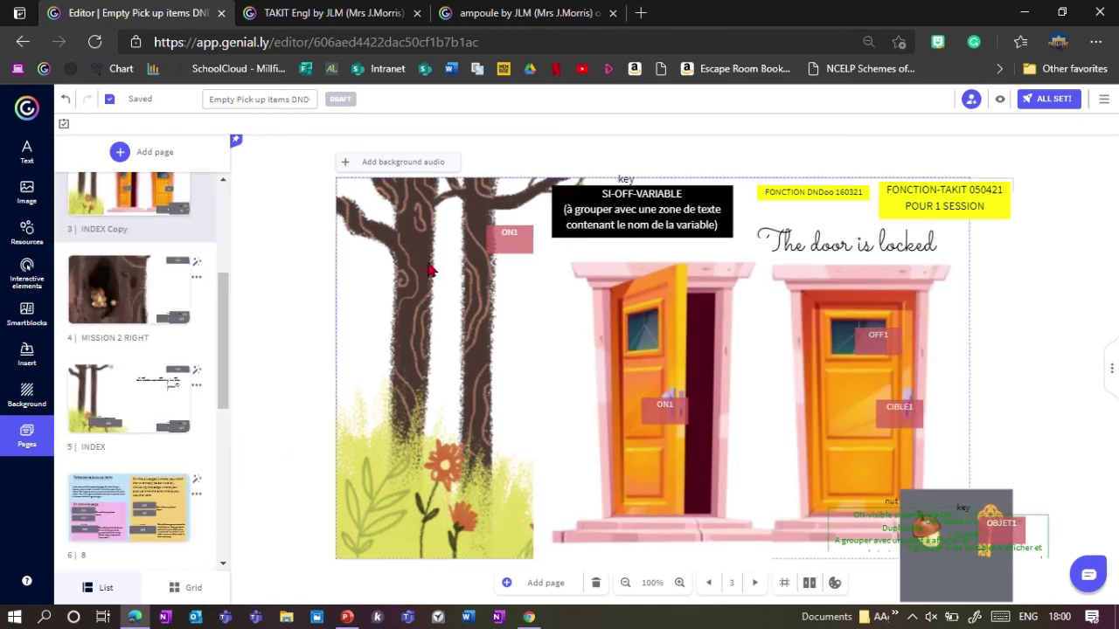
- Group the spare ON1 box with the SI-OFF-VARIABLE key box and move the group over the upper tree trunks
drag(504, 233, 696, 177)
click(652, 209)
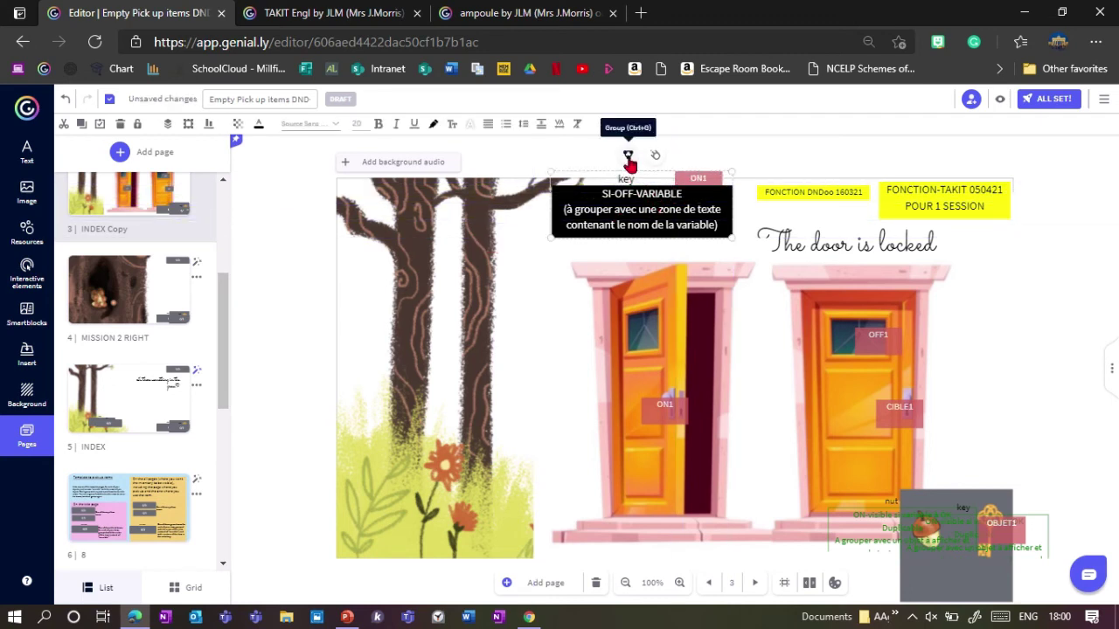
click(627, 159)
drag(652, 194, 449, 216)
- Nudge the key and OBJET1 group up within the inventory and make it draggable in view mode
click(994, 507)
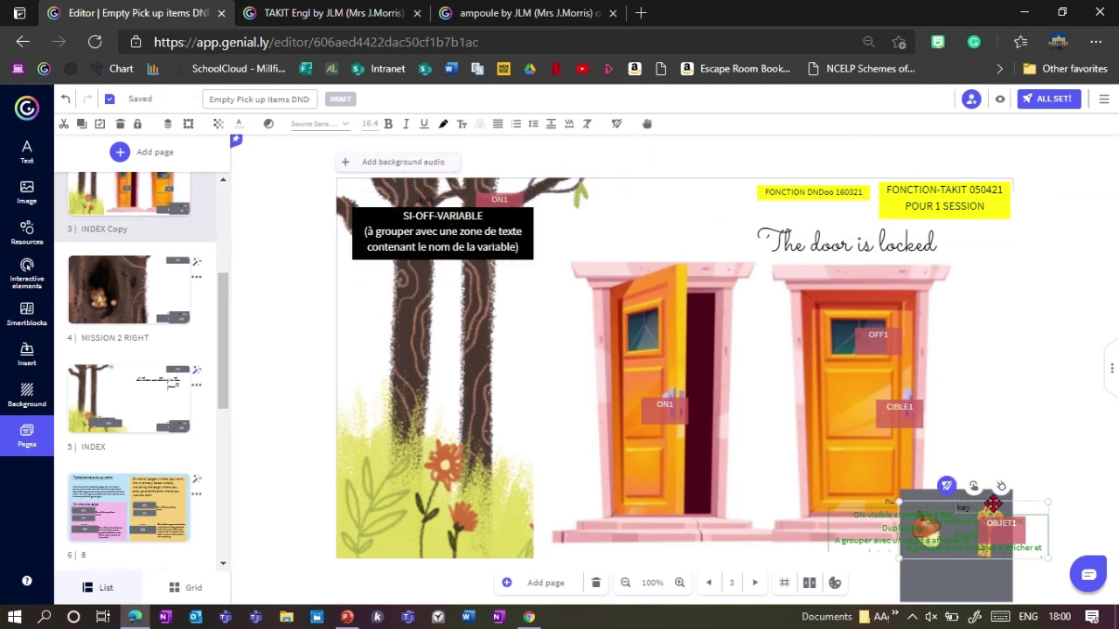
drag(1012, 537, 1013, 529)
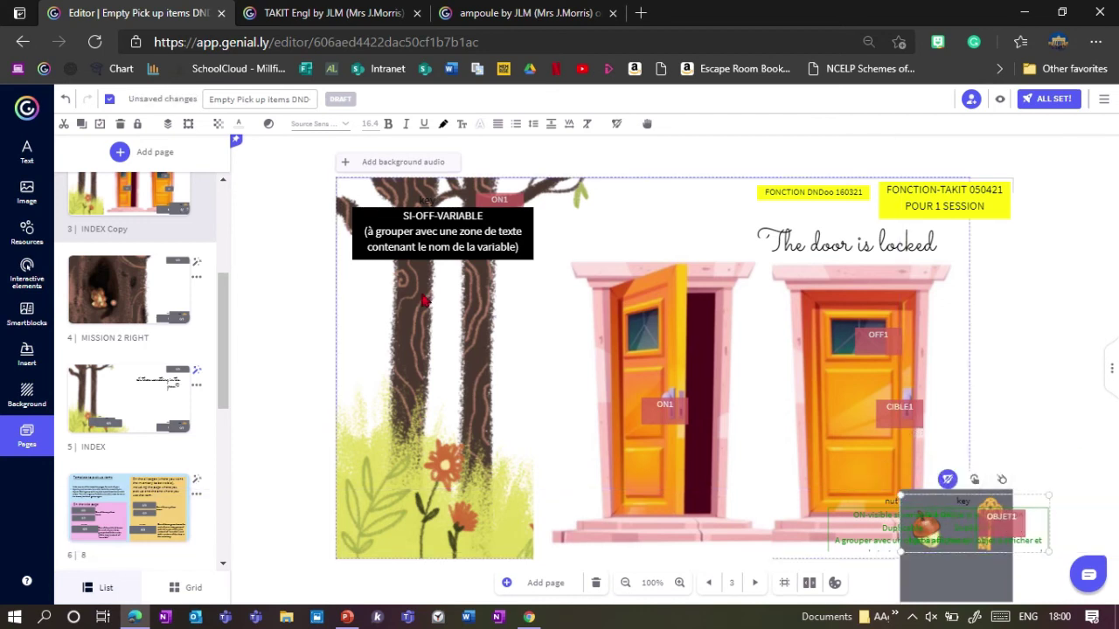
click(648, 127)
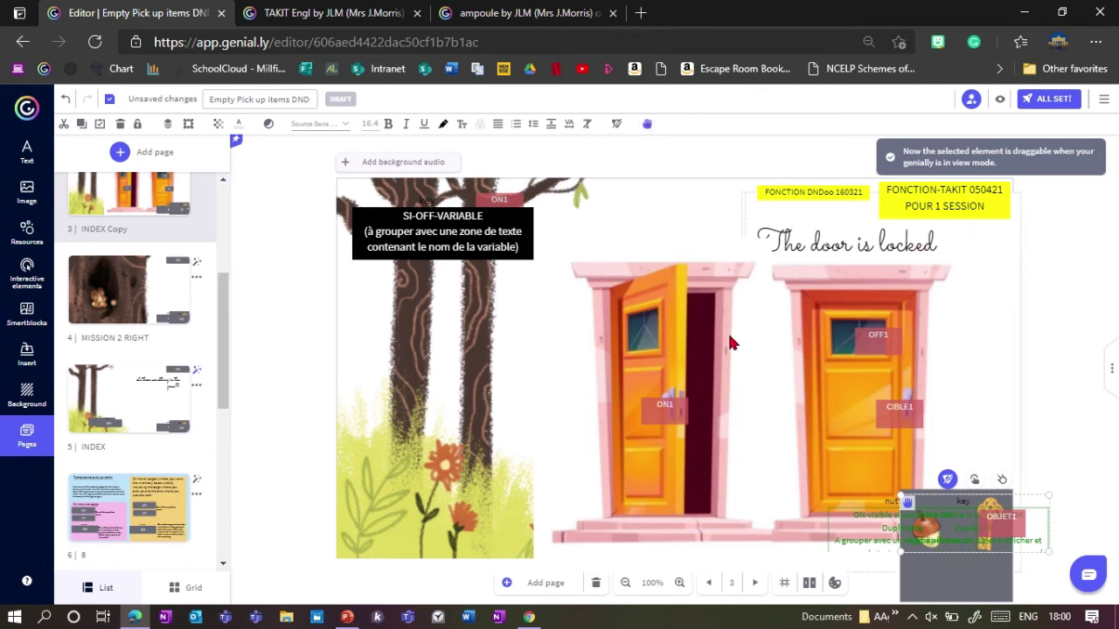
- Preview page 3, test moving the key away from the door and onto its lock, and return to the editor
click(999, 103)
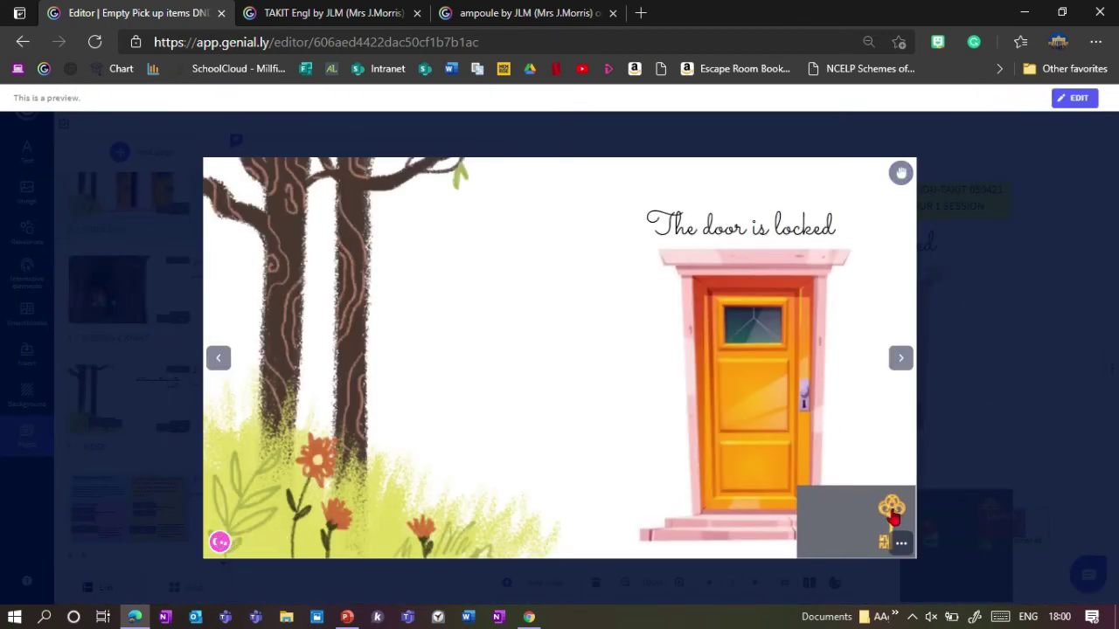
drag(892, 507, 492, 329)
drag(487, 367, 800, 398)
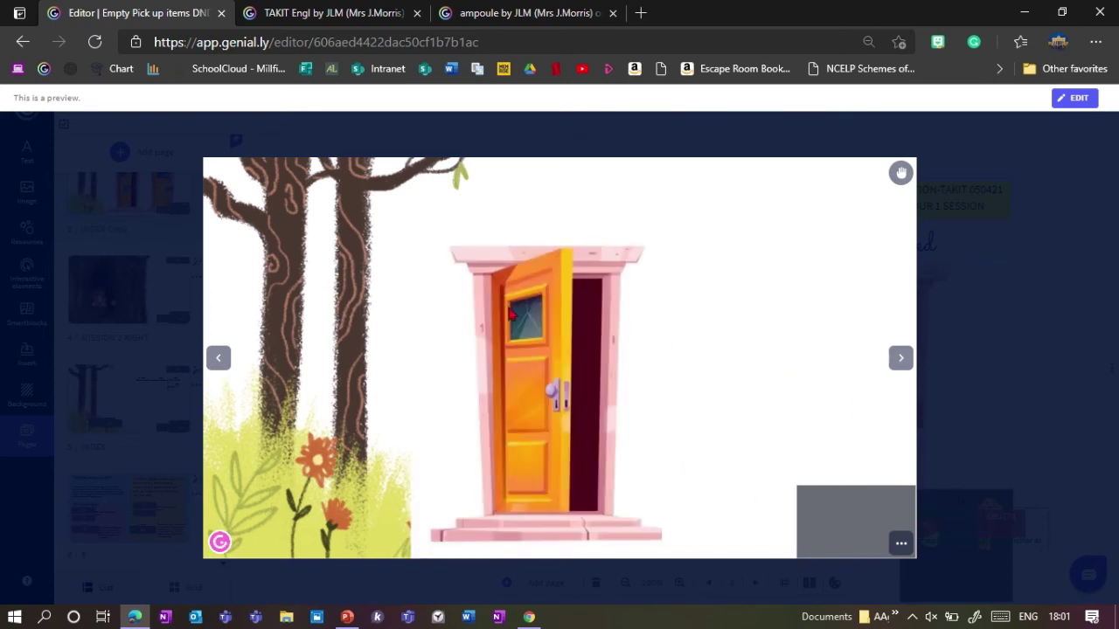
key(Escape)
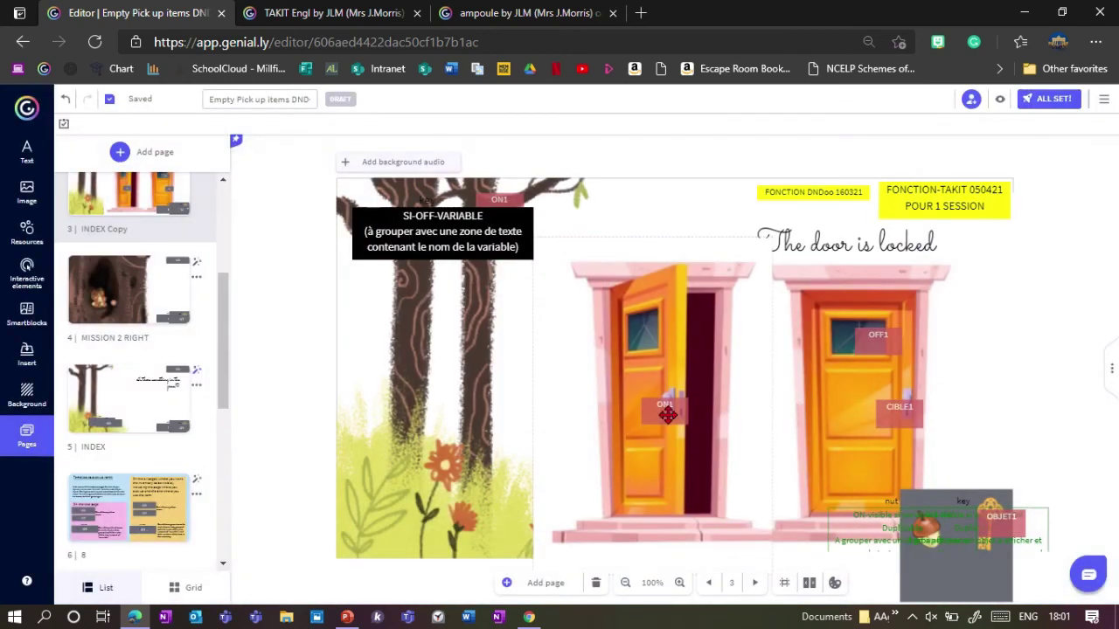
- Place the open door group exactly over the locked door, reducing its opacity to 40 for alignment and restoring it to 100
drag(667, 414, 858, 421)
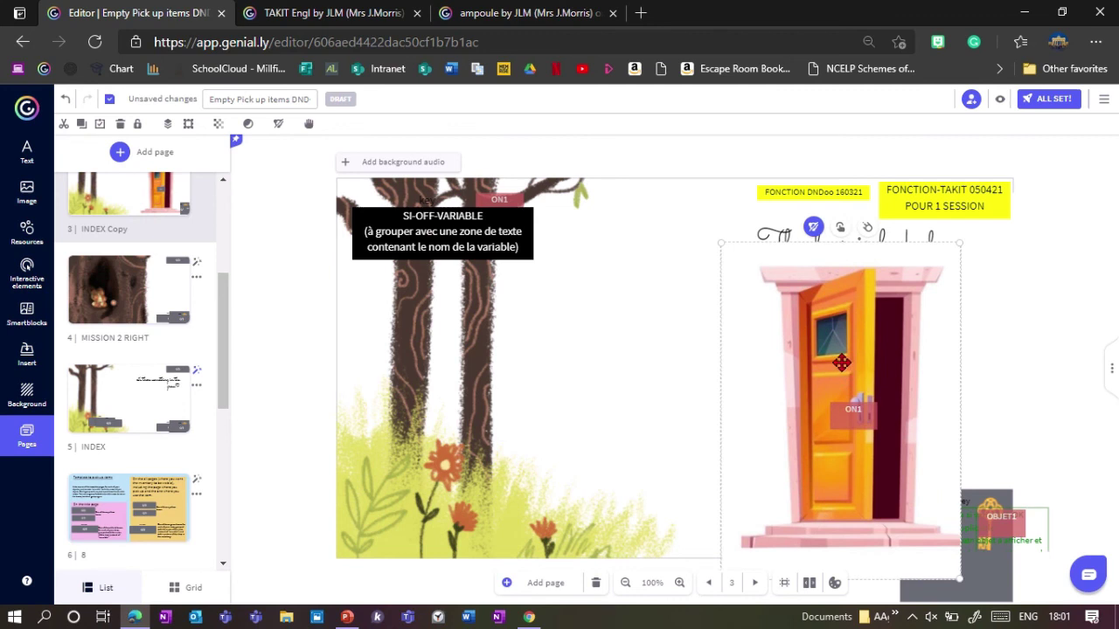
click(219, 125)
drag(273, 153, 237, 155)
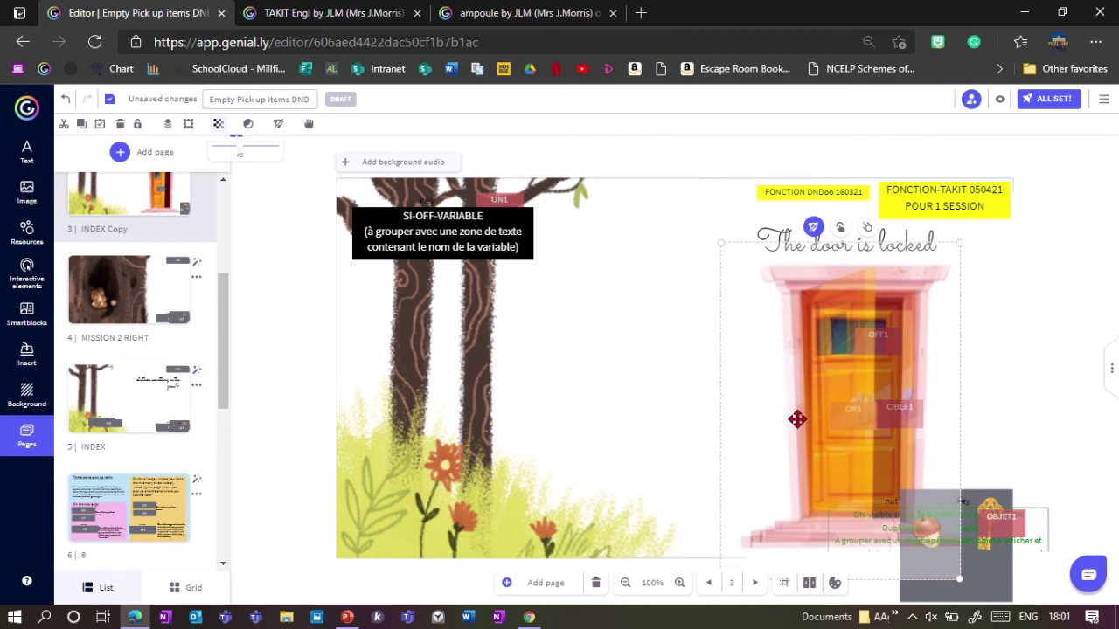
drag(790, 418, 794, 418)
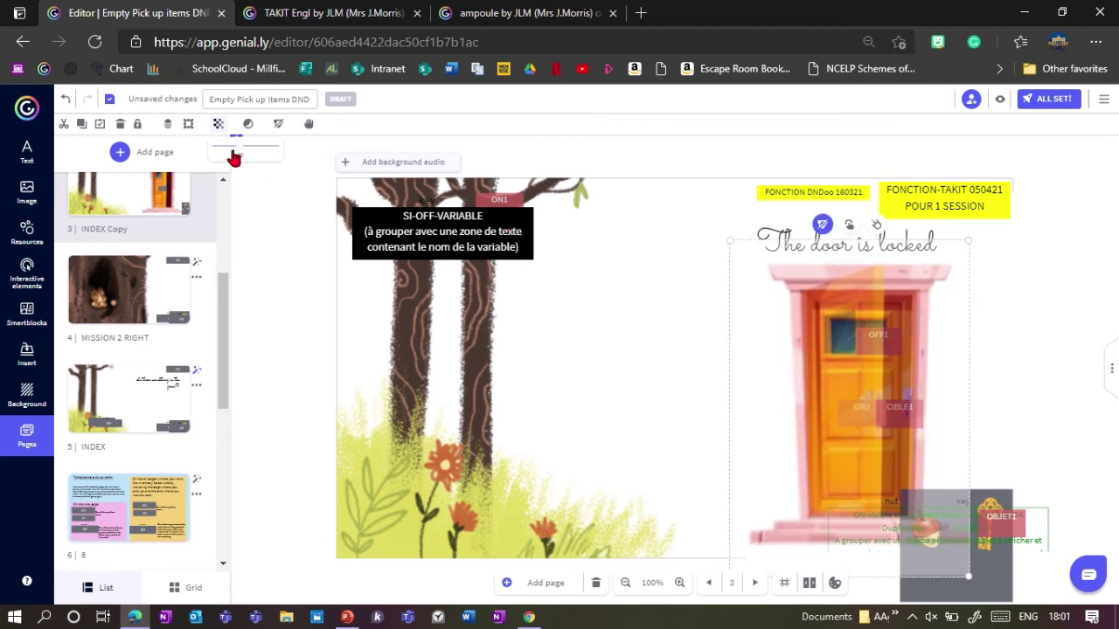
drag(241, 156, 312, 158)
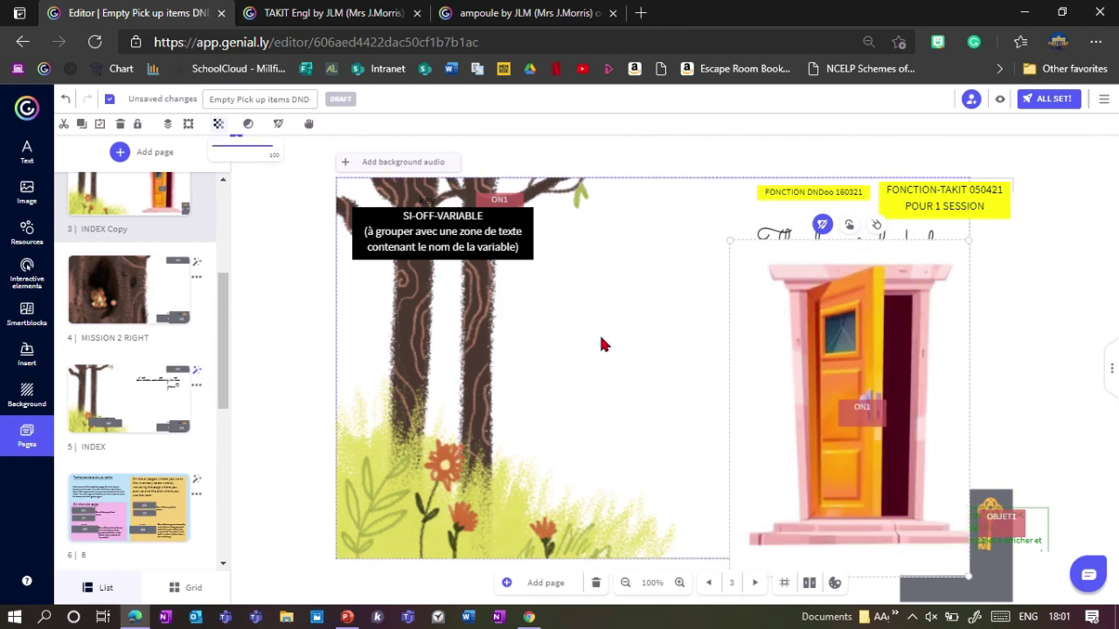
- Preview page 3, test the inventory key on the door's lock, and return to the editor
click(1000, 98)
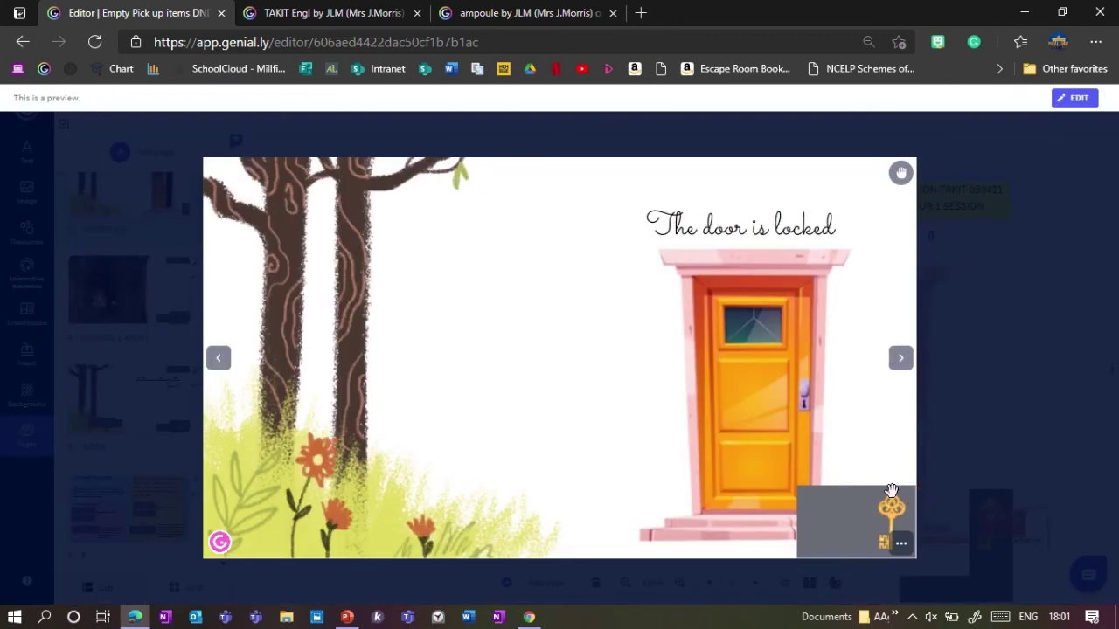
drag(891, 516, 804, 382)
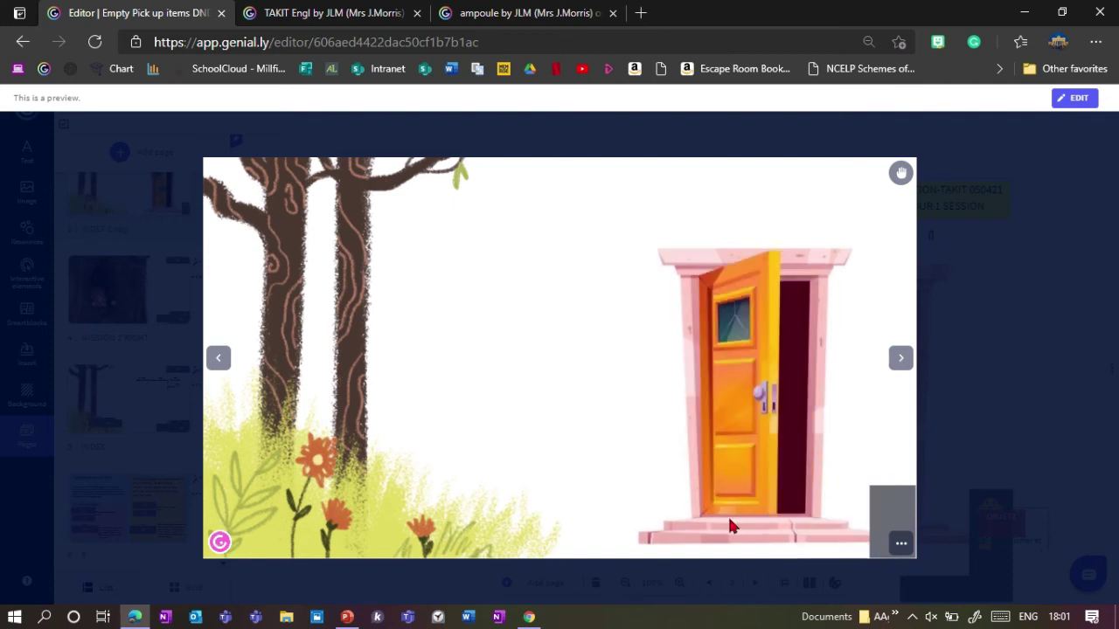
click(944, 400)
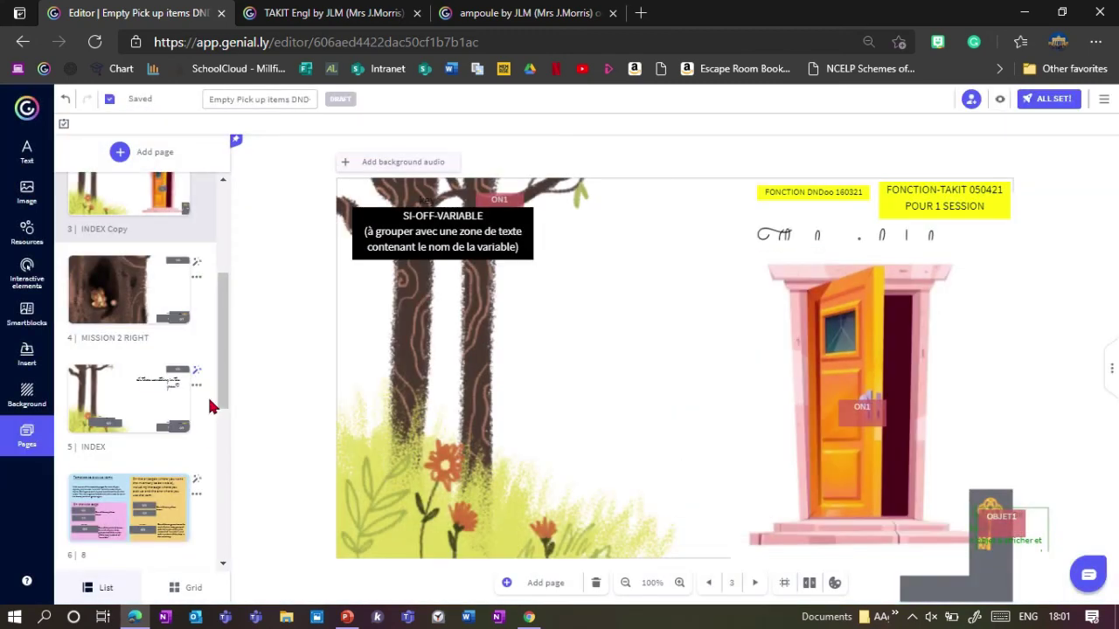
- Go to page 4 and nudge the front nut at the bottom of the pile in the tree hollow
scroll(226, 395, up, 1)
click(128, 325)
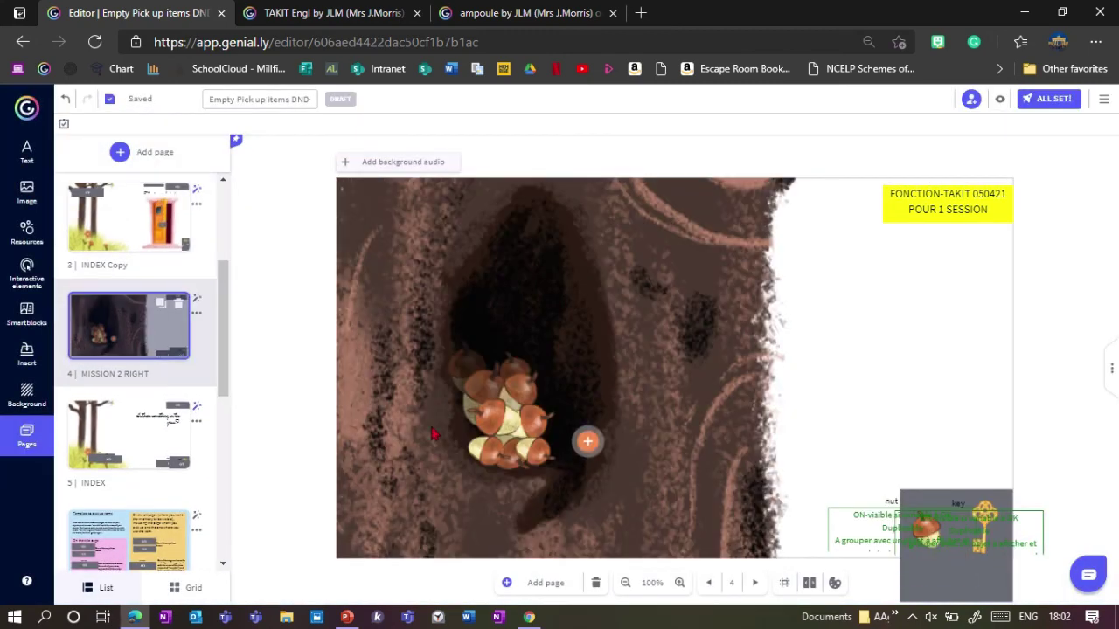
drag(531, 448, 530, 451)
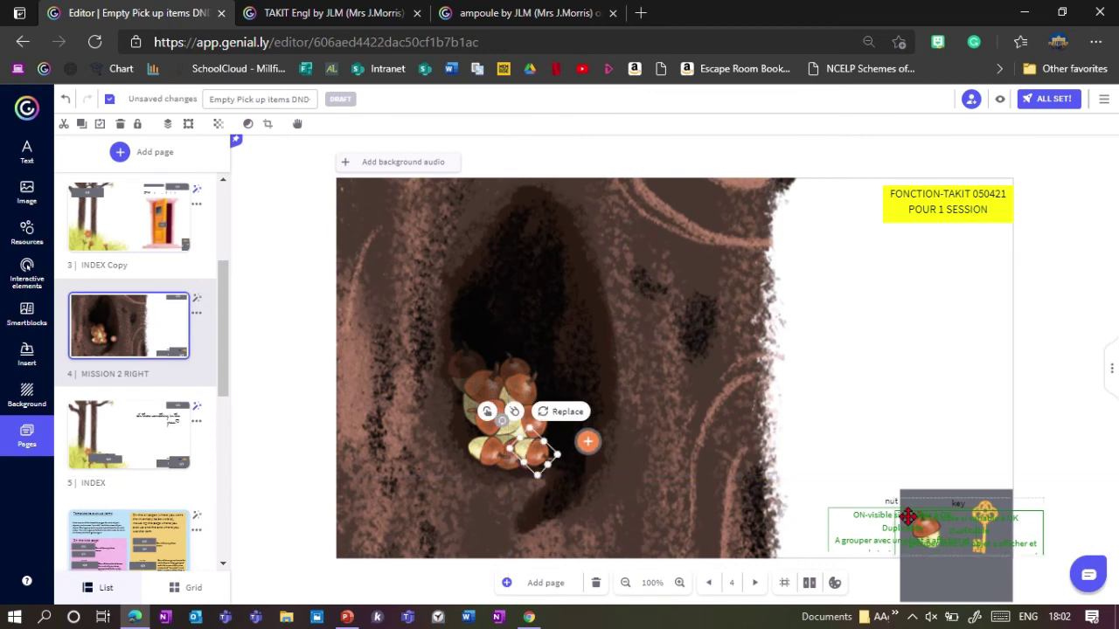
- On page 2, shift the curled-up squirrel slightly left and nudge the upright squirrel down onto the branch
drag(224, 361, 223, 285)
click(174, 301)
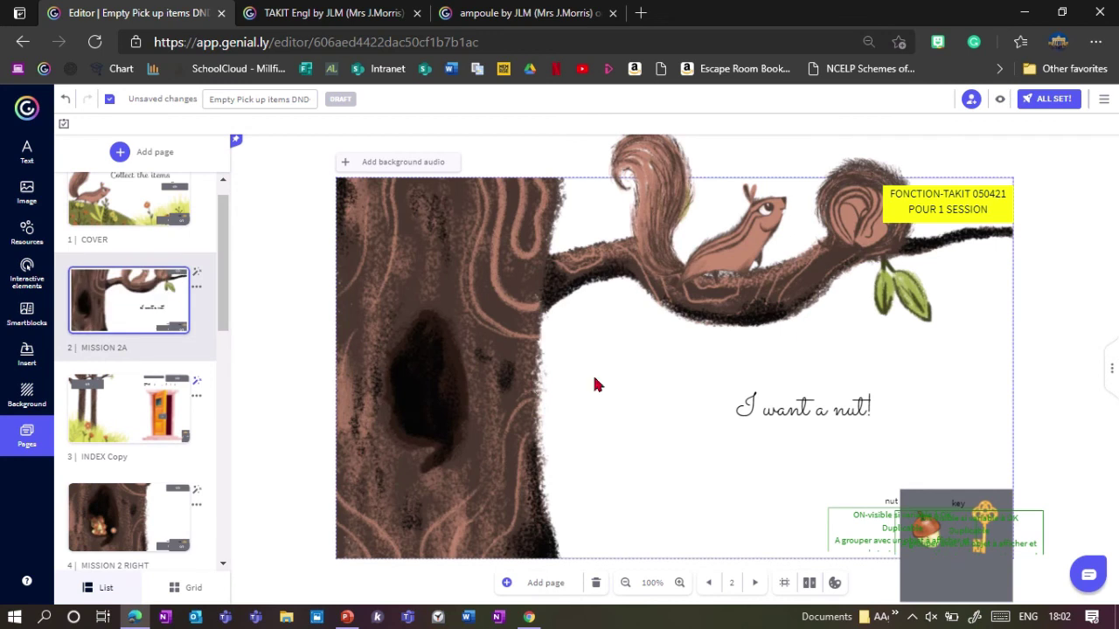
click(743, 253)
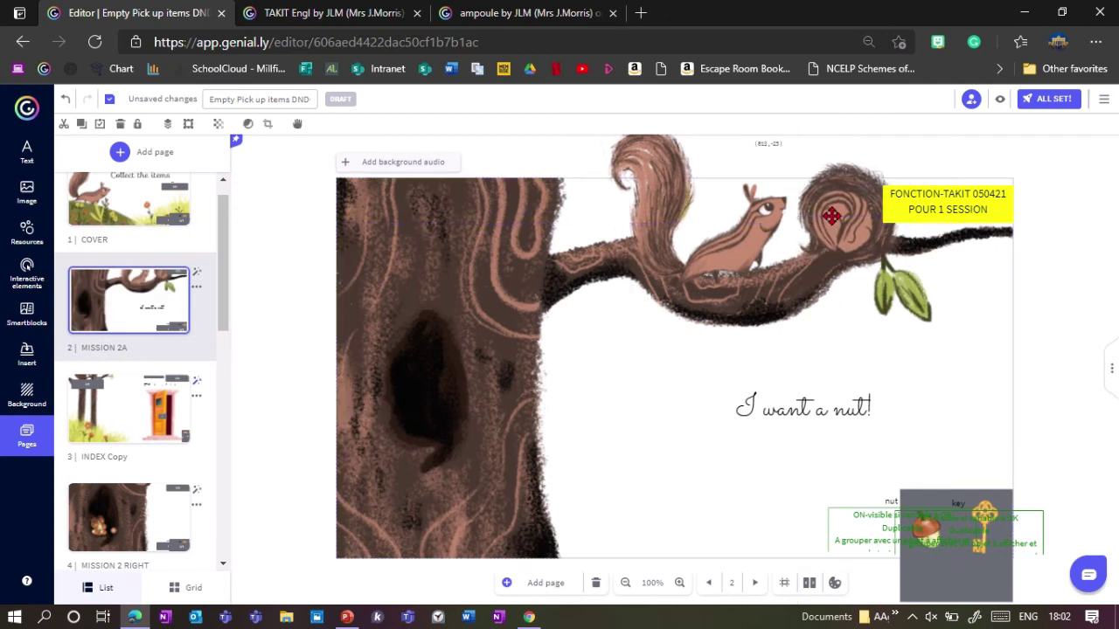
click(737, 259)
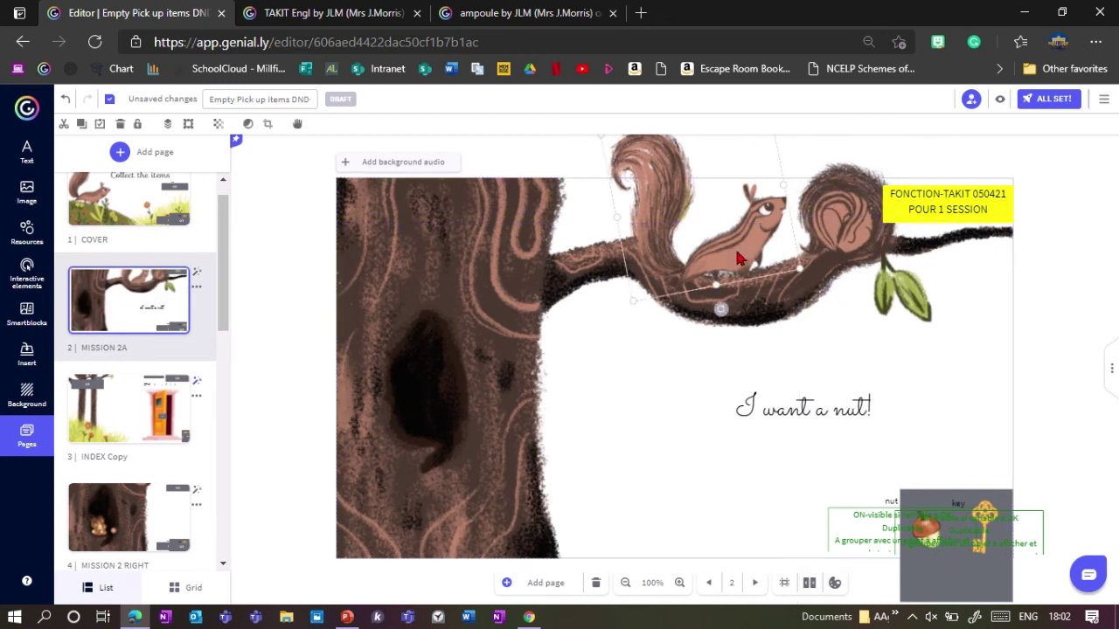
drag(737, 259, 733, 265)
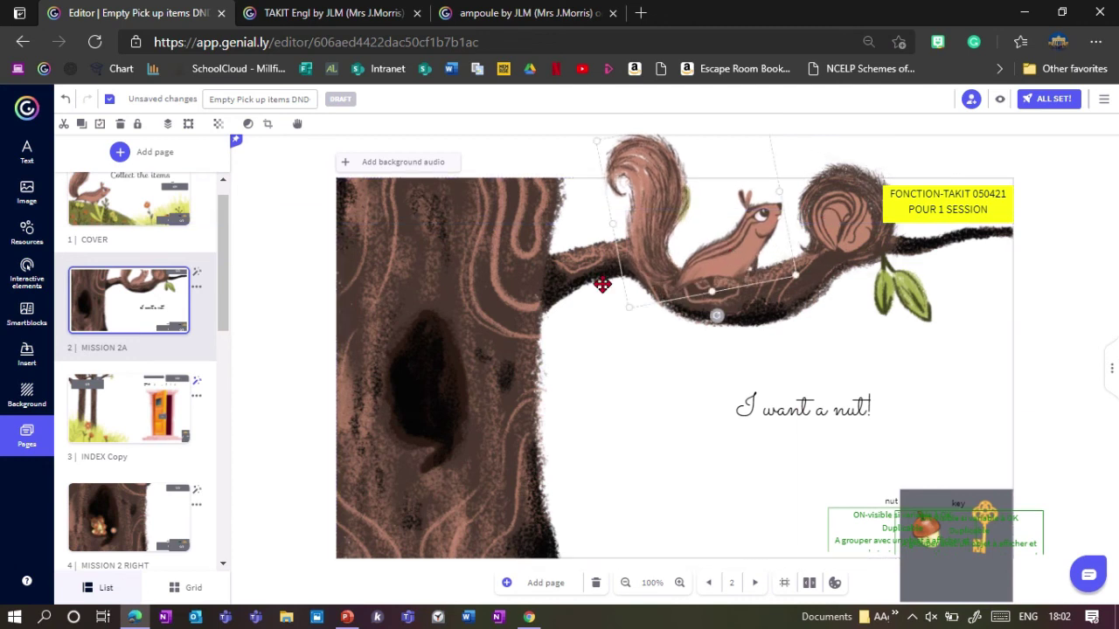
- Look over pages 3 and 4 and return to page 2 to compare where the items are collected and used
mouse_move(223, 260)
mouse_down()
mouse_move(231, 382)
mouse_move(224, 273)
mouse_up()
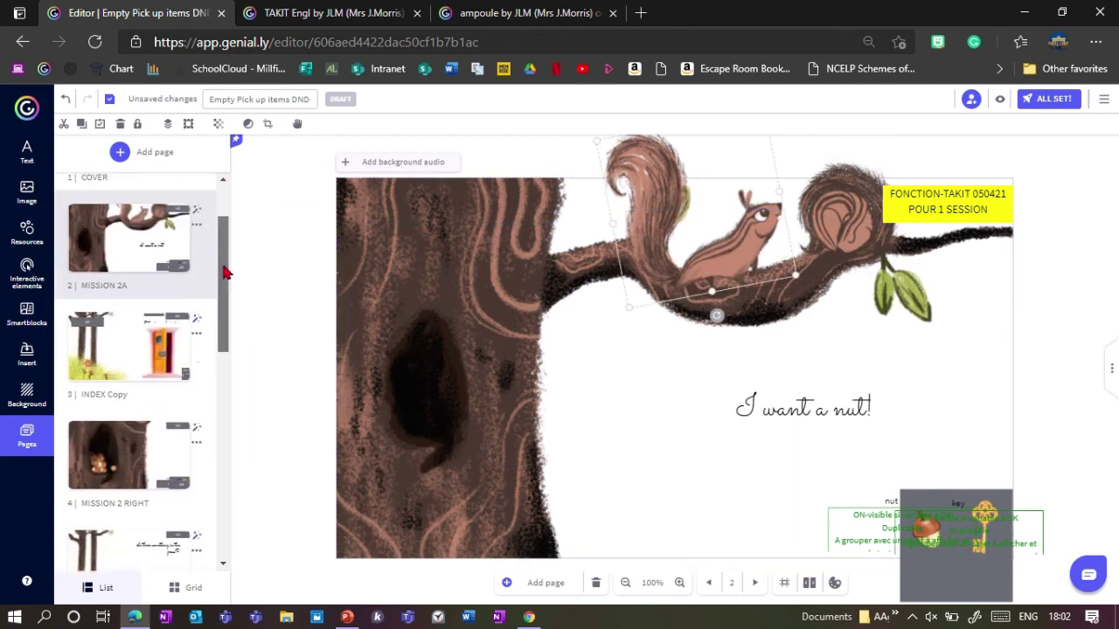
click(107, 405)
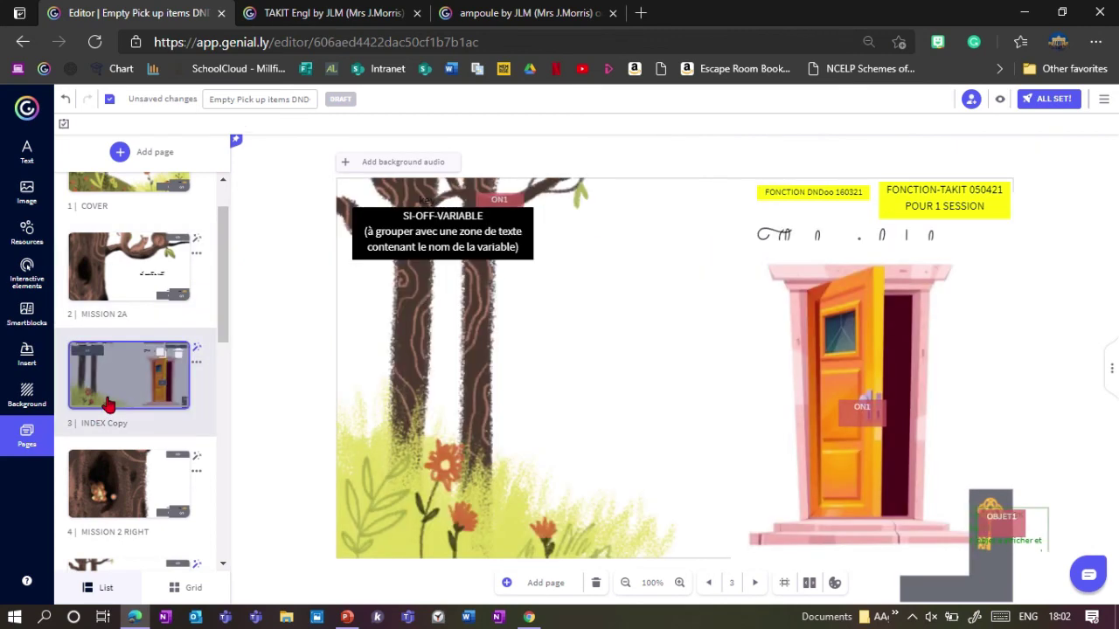
click(114, 483)
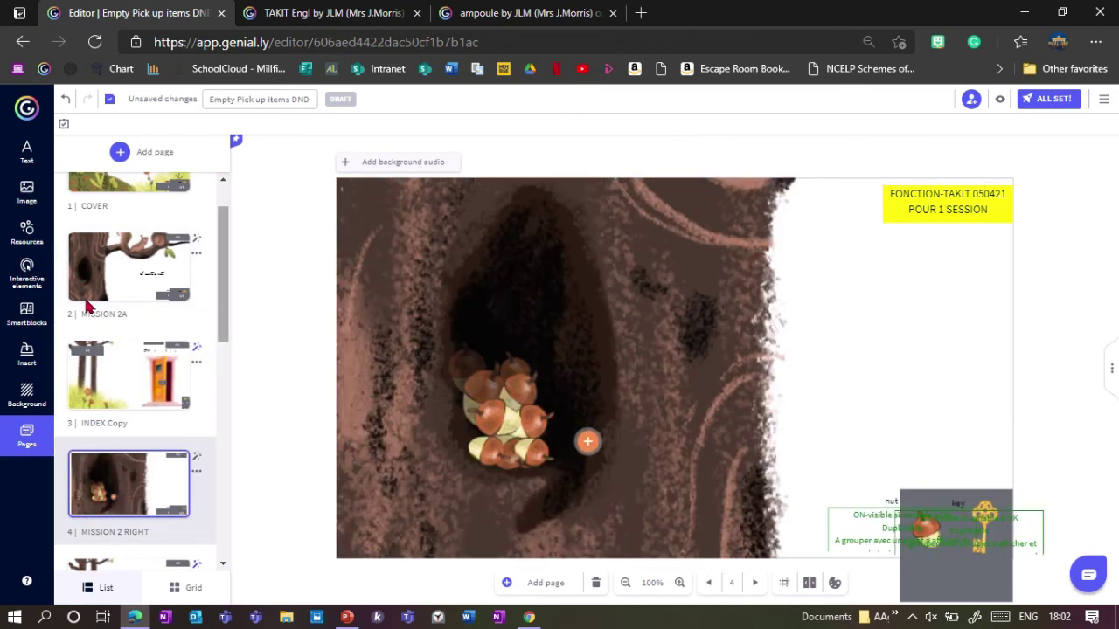
click(105, 293)
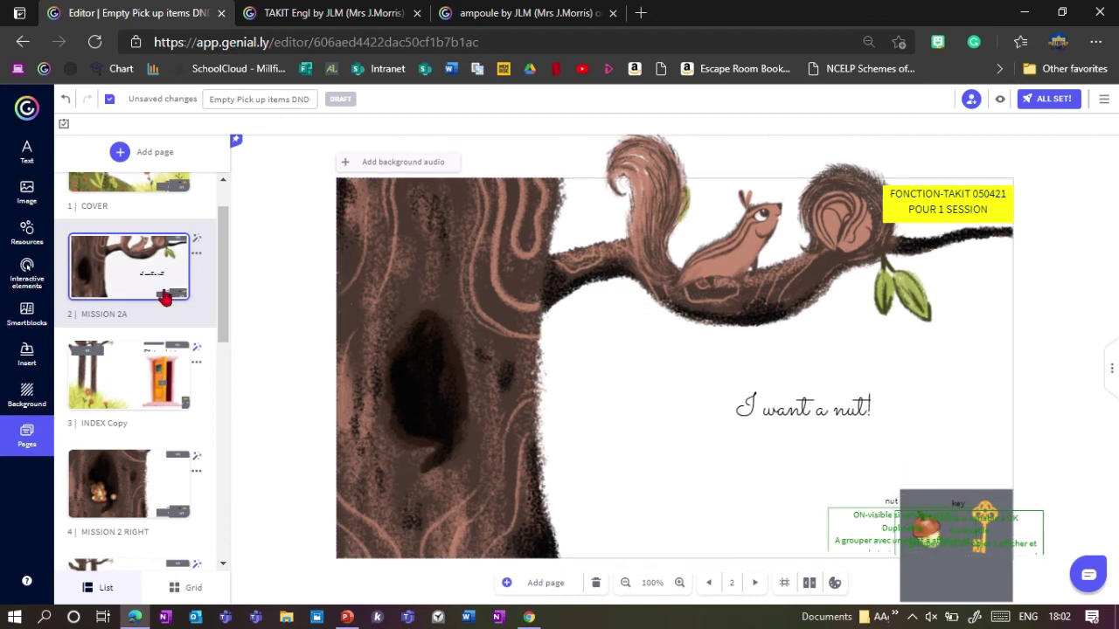
- Review the template instructions for picking up and using items on pages 6 to 9, including the sets for several objects
drag(220, 272, 229, 350)
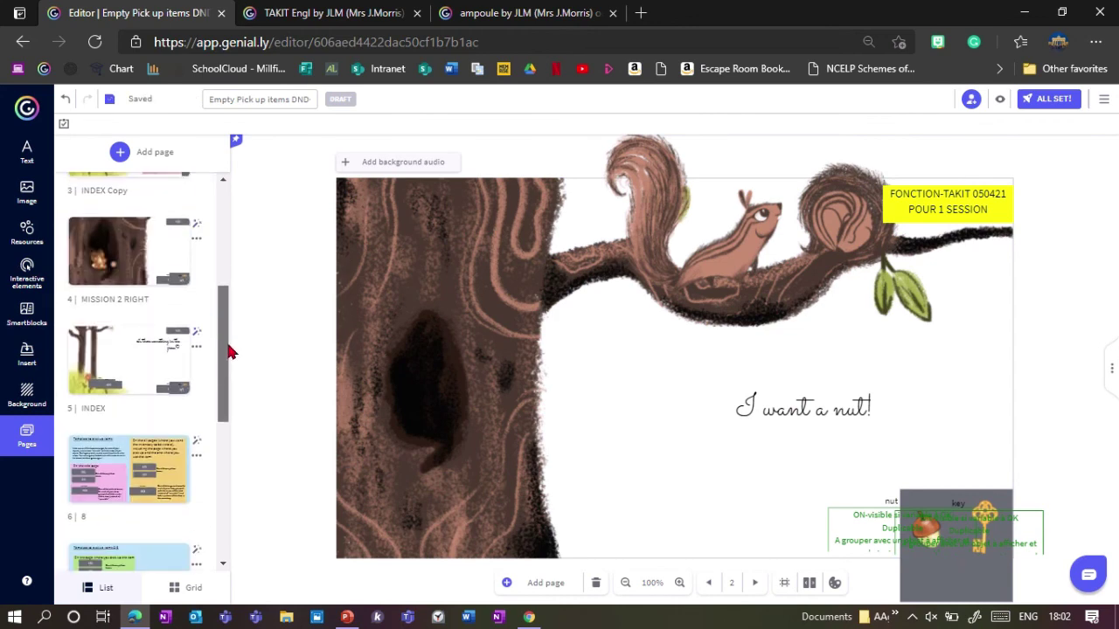
click(118, 478)
click(119, 547)
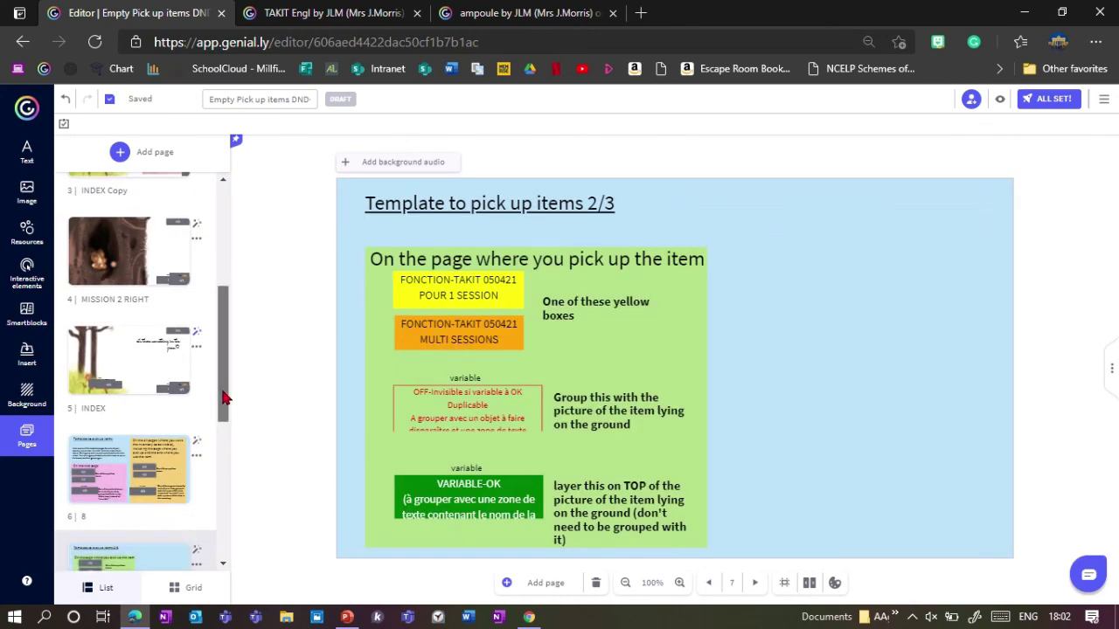
drag(222, 410, 220, 476)
click(166, 472)
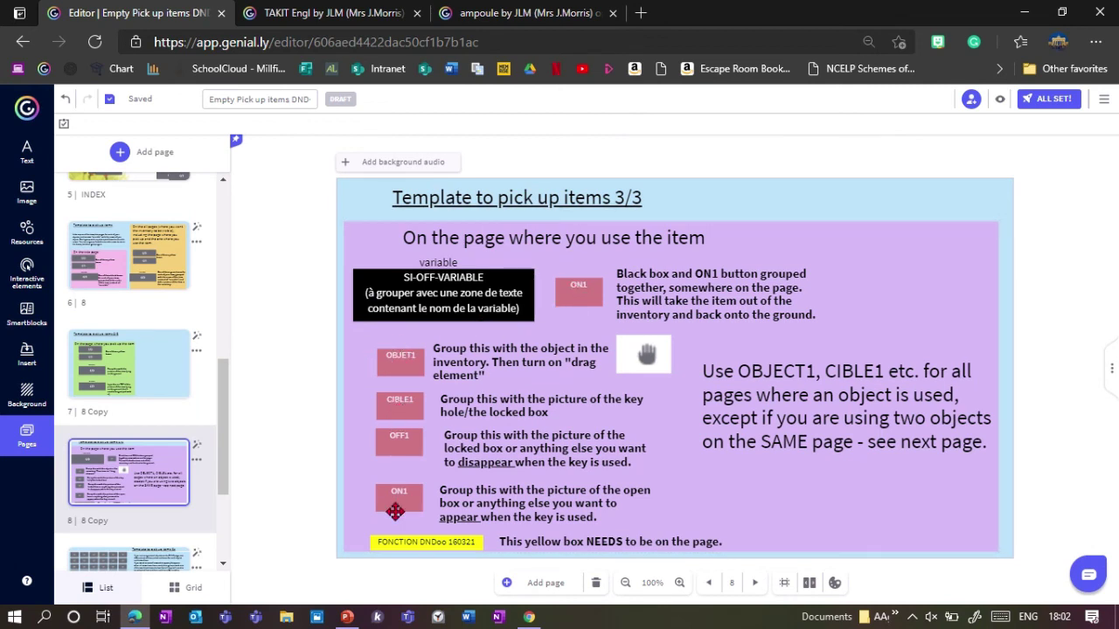
drag(395, 511, 395, 500)
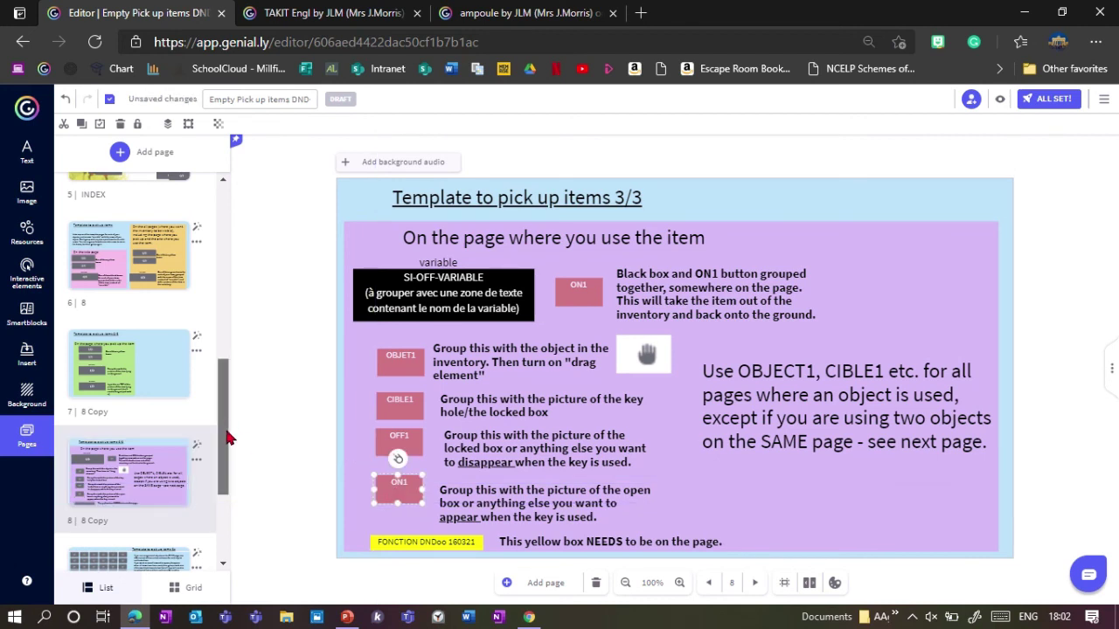
drag(225, 437, 225, 461)
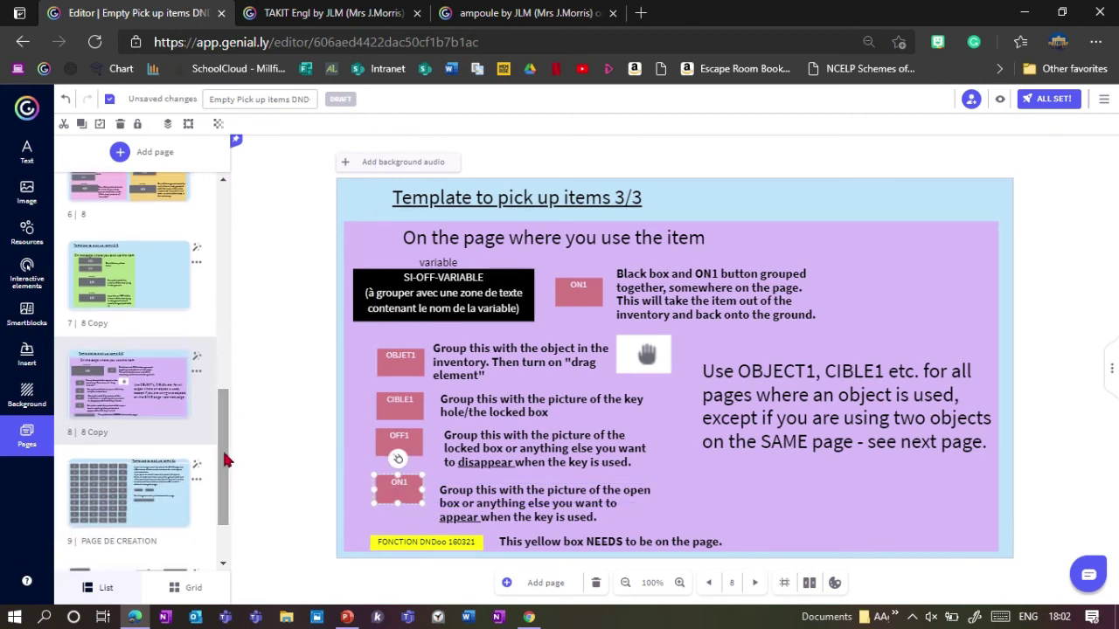
click(103, 511)
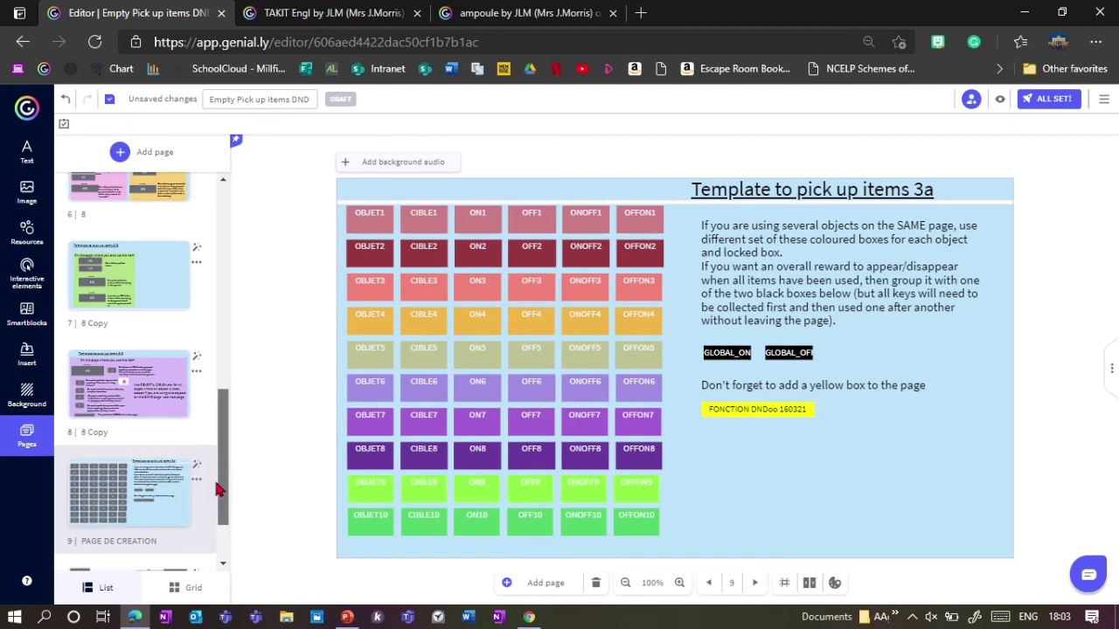
- On page 10, move the BRAVO picture off the page and shift the locked door group left to uncover the open door
drag(222, 487, 219, 556)
click(130, 512)
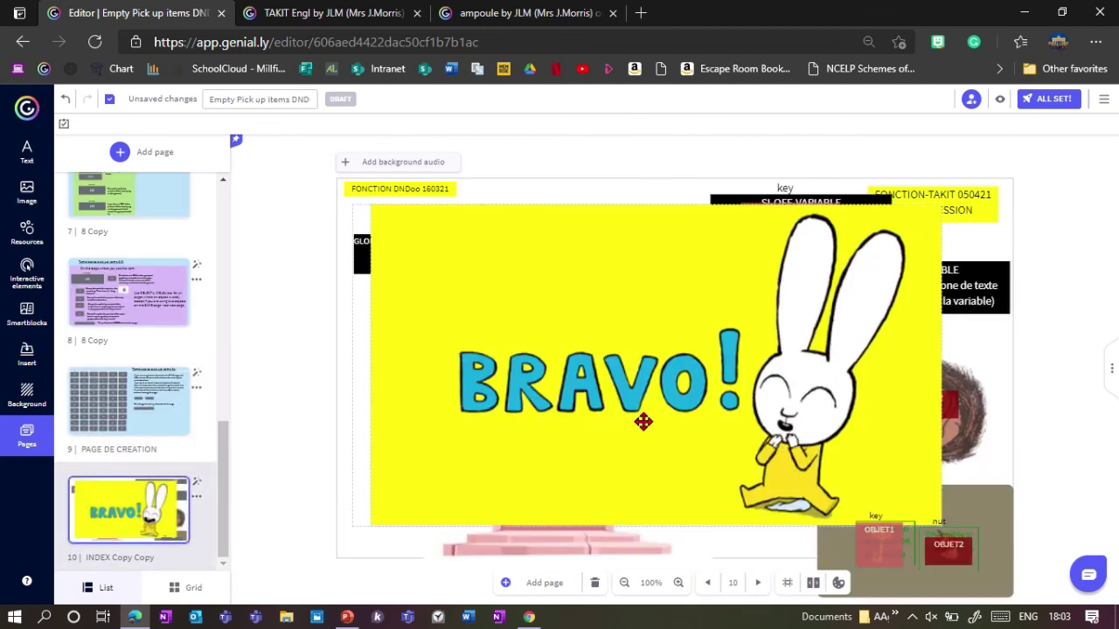
drag(737, 346, 243, 342)
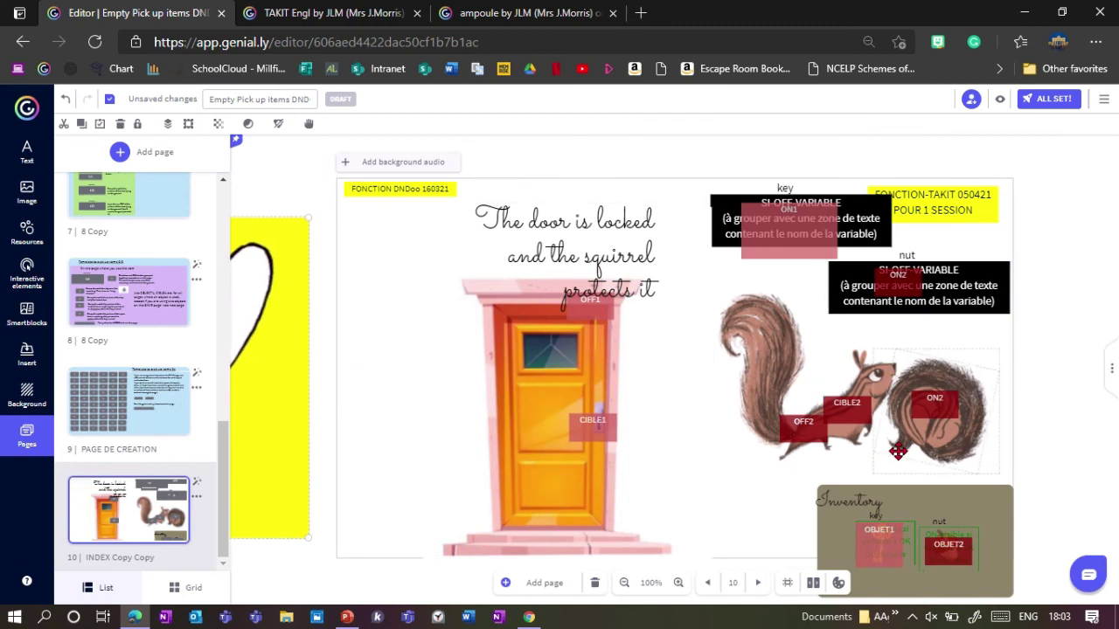
click(879, 553)
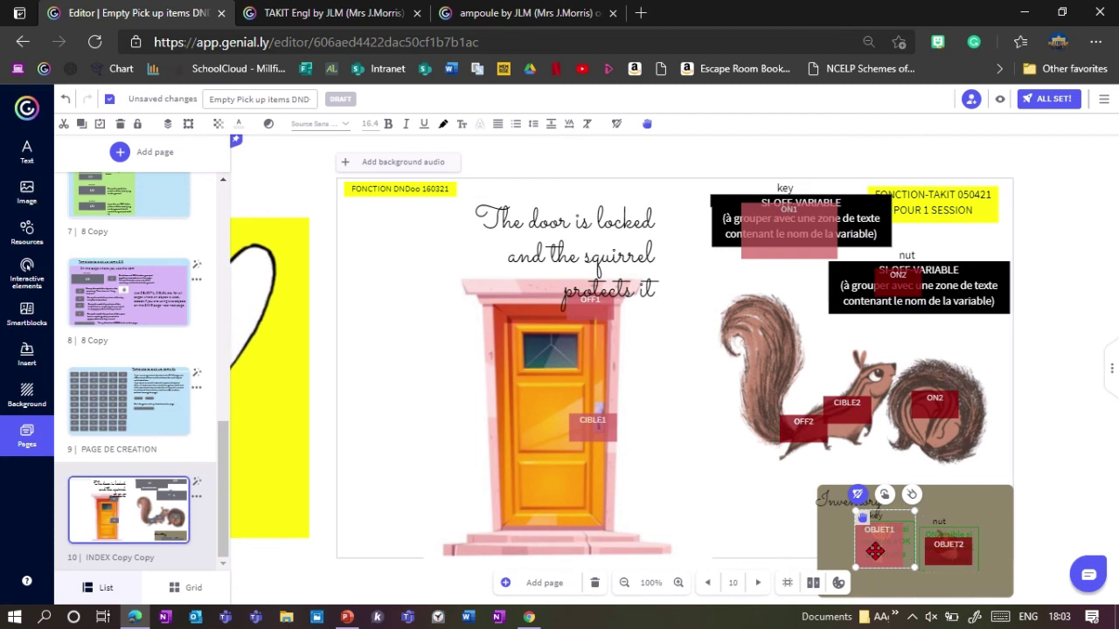
drag(580, 460, 410, 458)
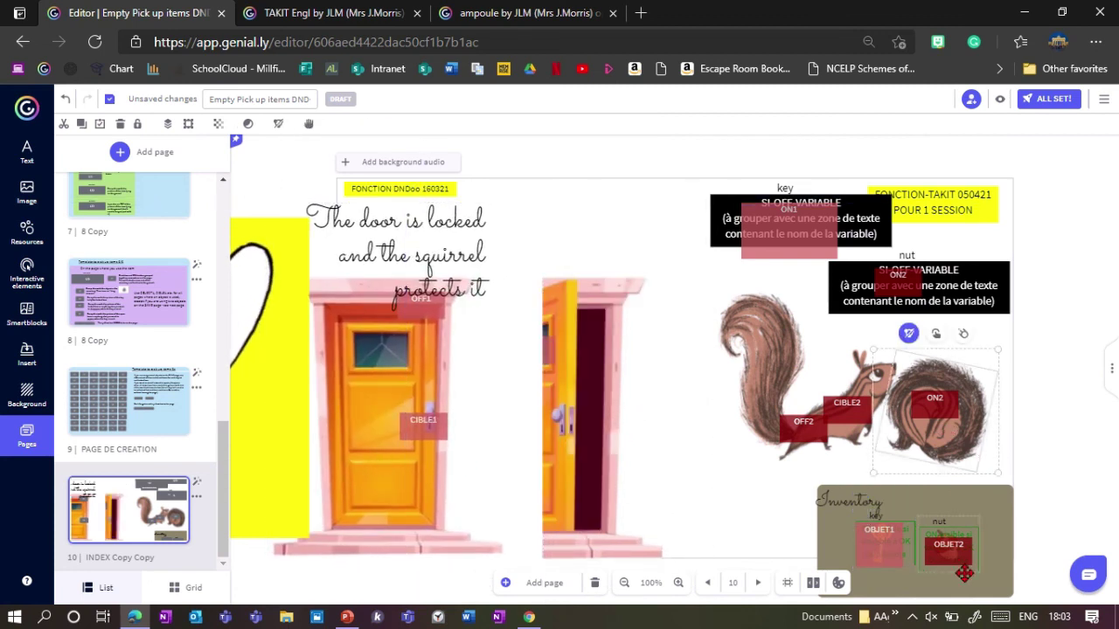
- Nudge the nut and OBJET2 group and the upright squirrel group, and move the key's SI-OFF-VARIABLE group left of the nut's box
drag(948, 548, 959, 542)
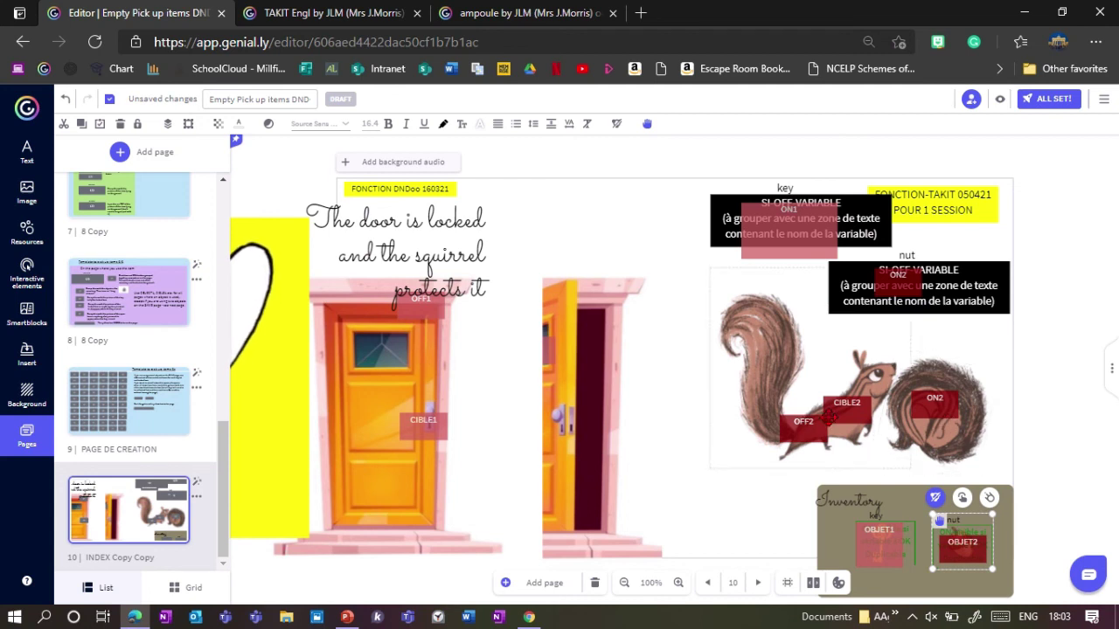
drag(829, 415, 834, 411)
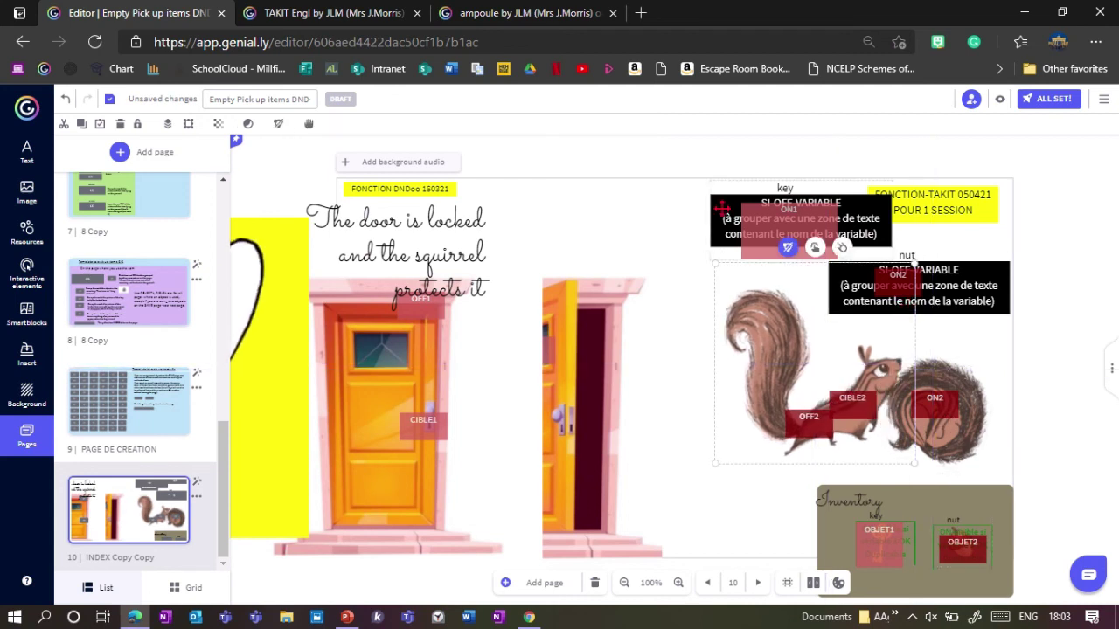
drag(793, 198, 667, 202)
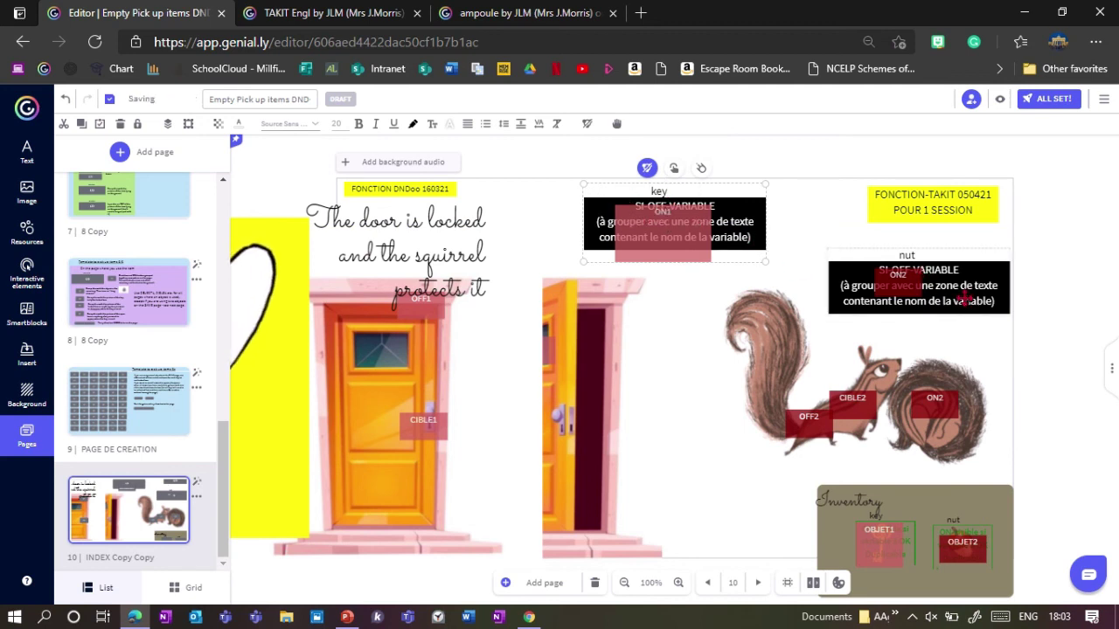
drag(663, 236, 669, 230)
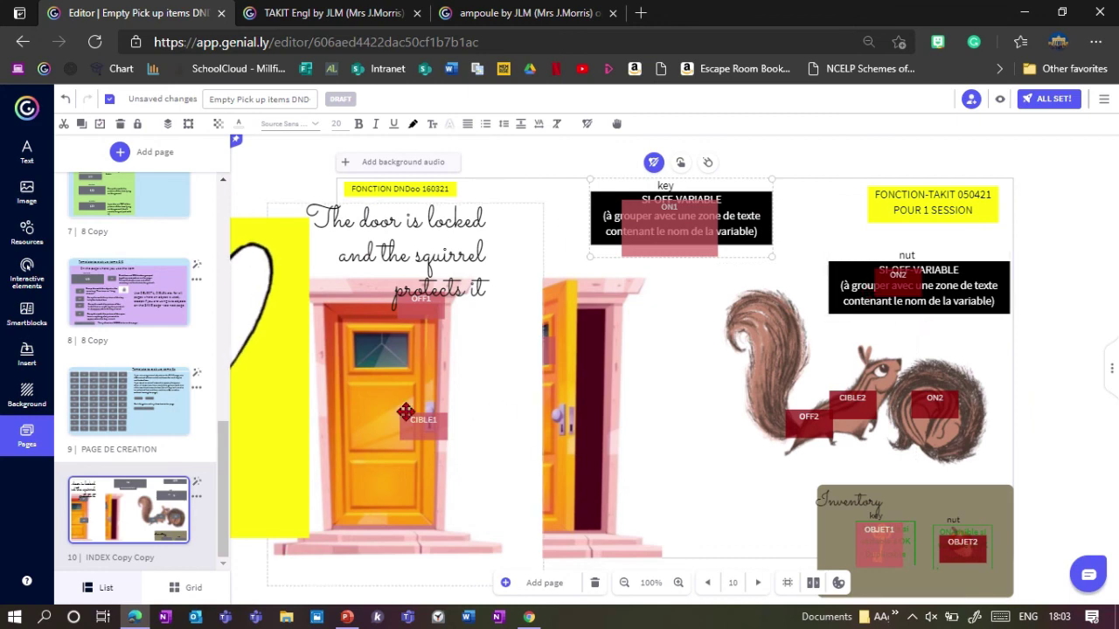
- Move the locked door group back over the open door and the BRAVO picture back over the page content
drag(493, 422, 580, 429)
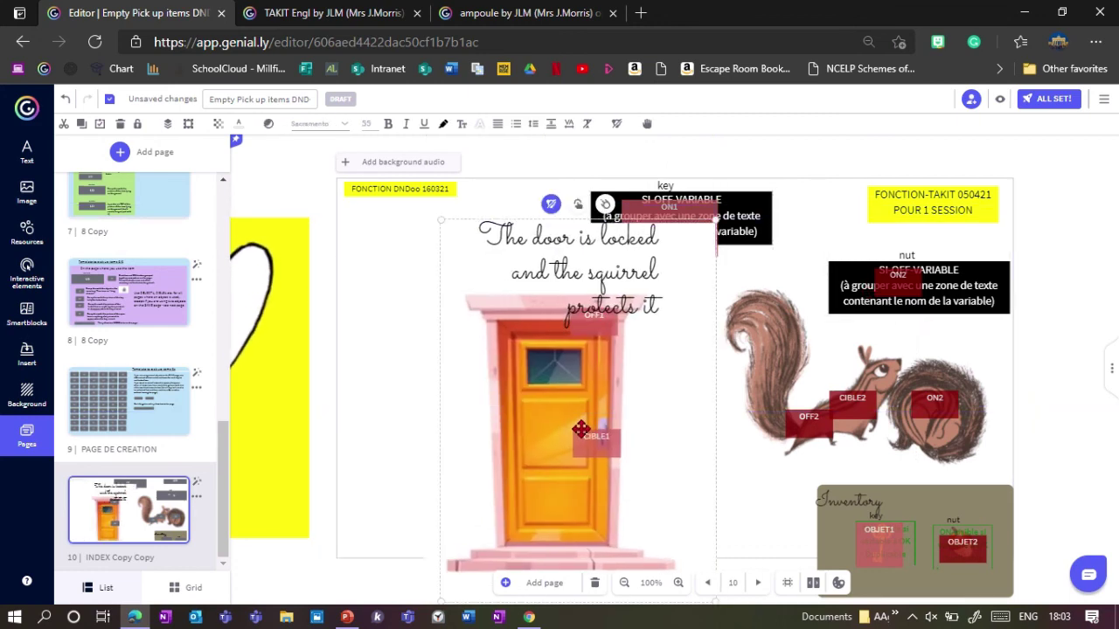
drag(277, 399, 895, 397)
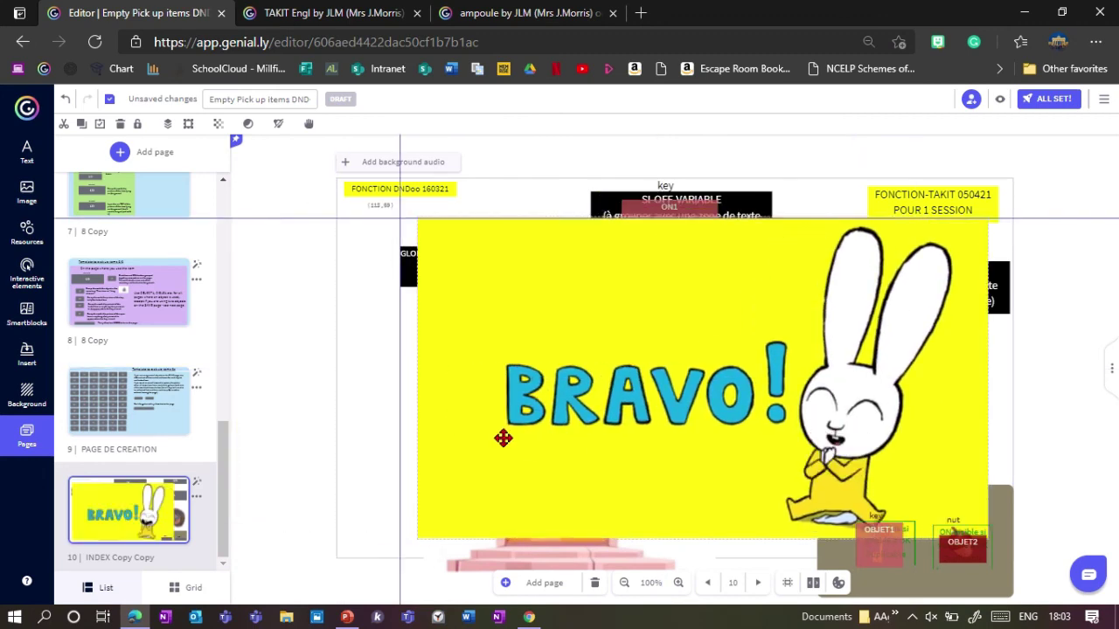